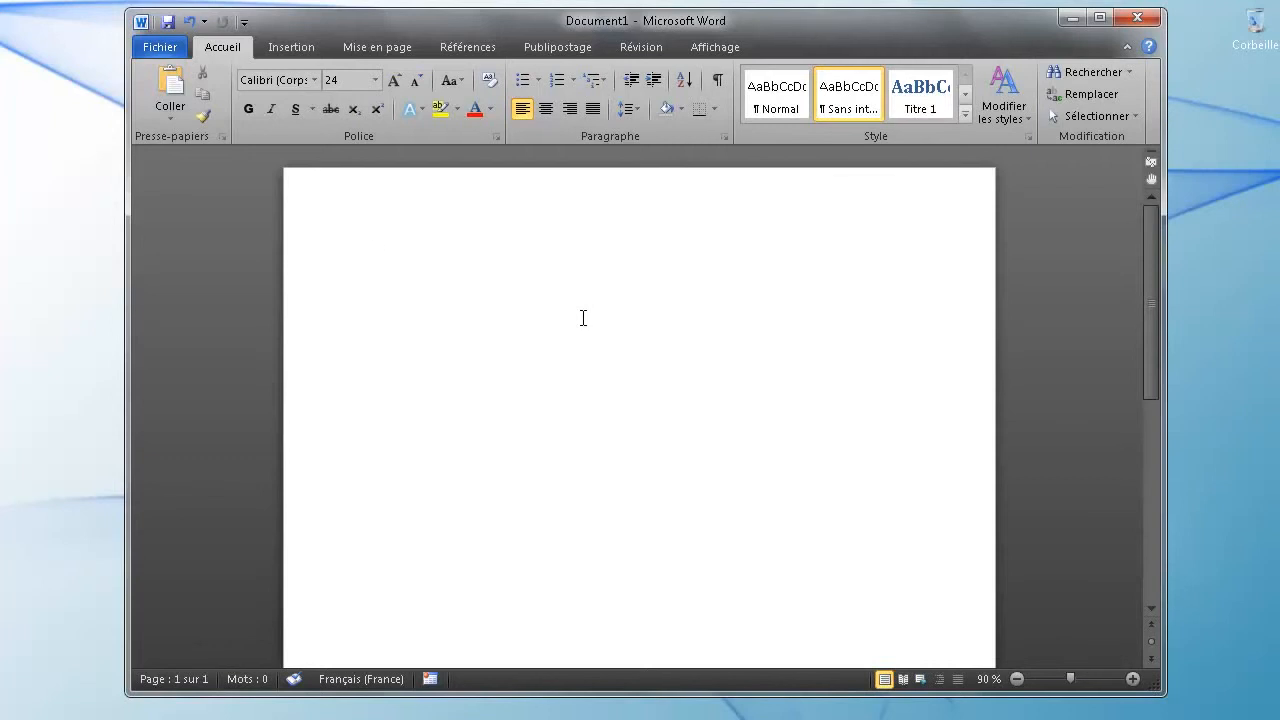
type("create ta")
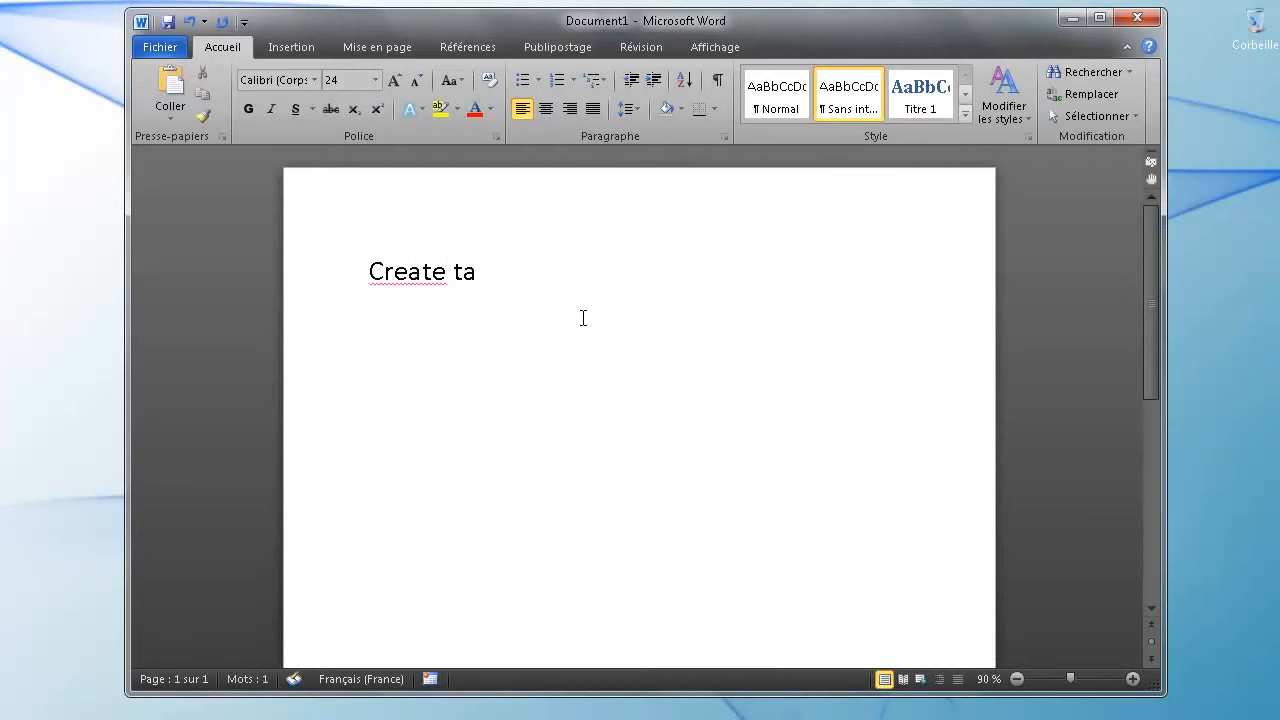
type("ble")
triple_click(524, 264)
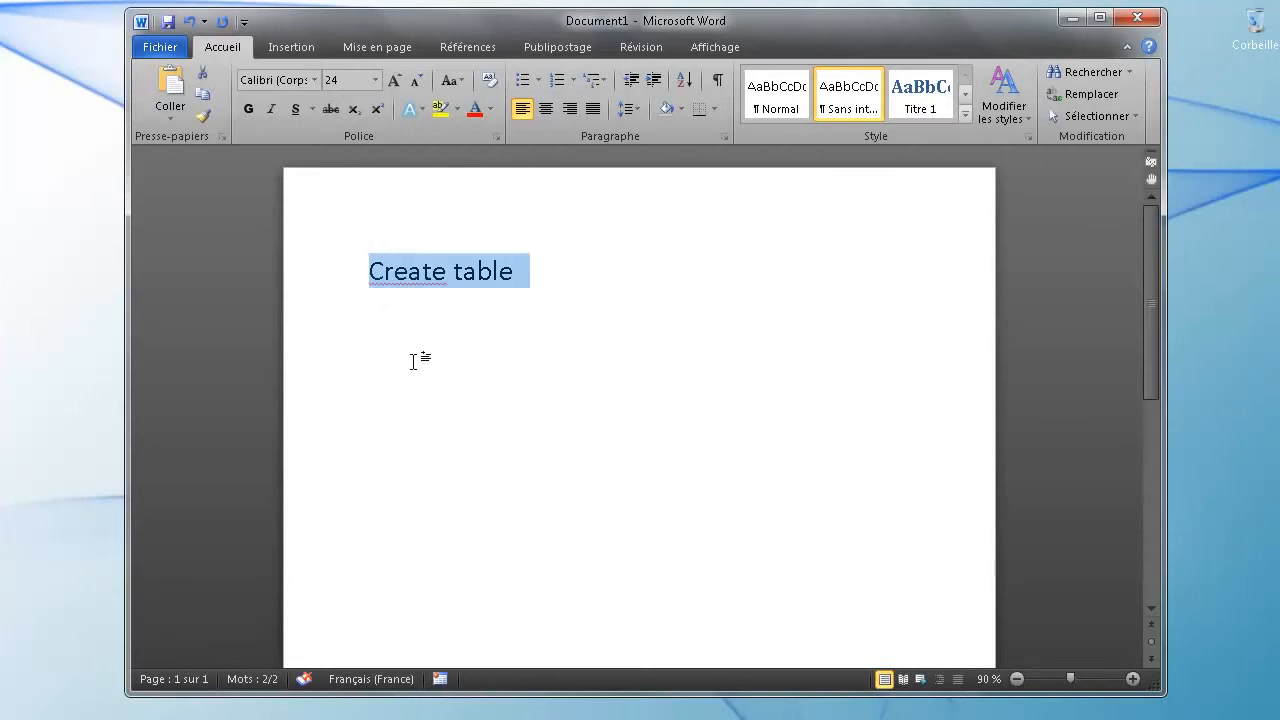
left_click(434, 320)
Step: Replace the existing text with the SQL statement opening "CREATE TABLE Formations", keywords in capitals
left_click_drag(523, 271, 378, 271)
type("CREATA")
key("BackSpace")
type("E")
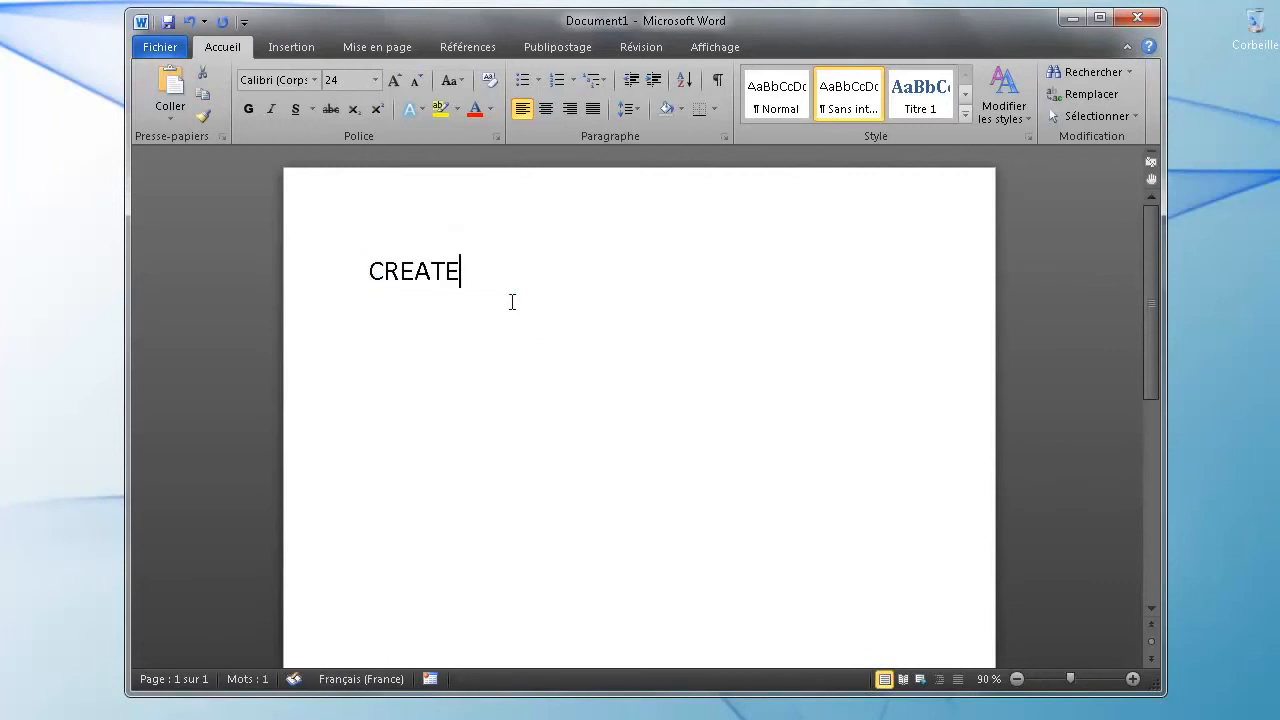
type(" TABLE")
type("Formations")
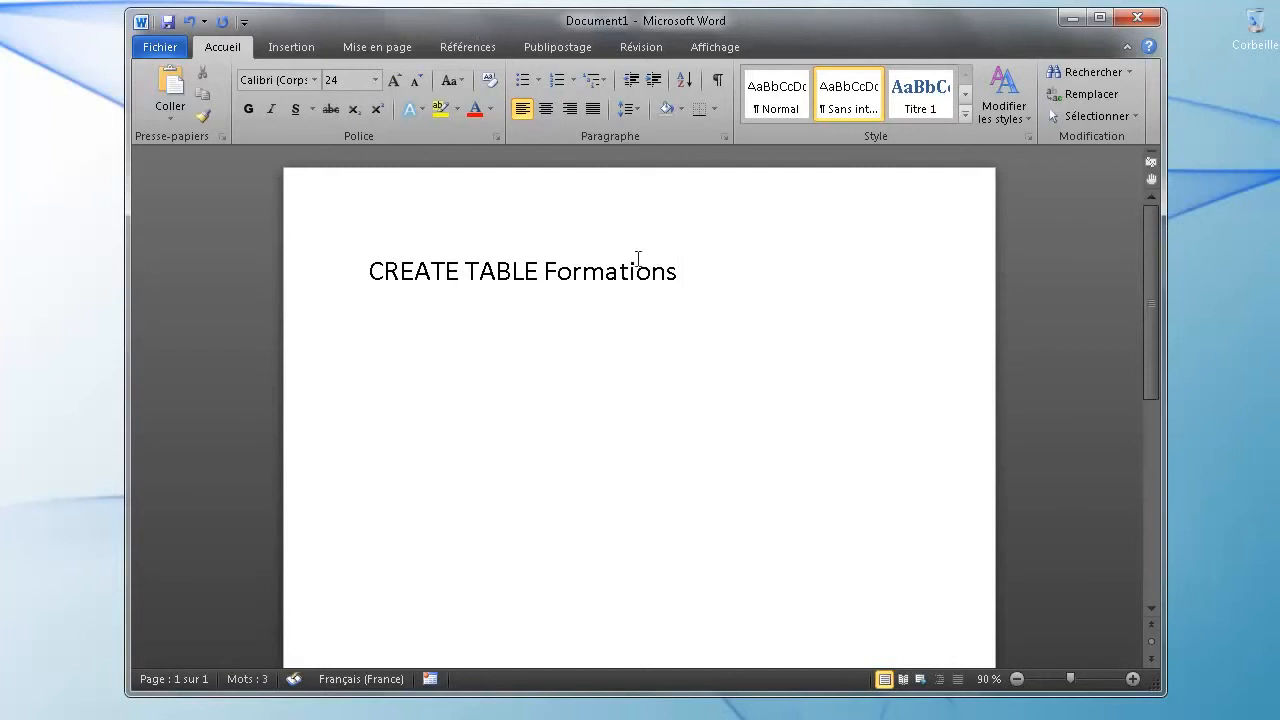
left_click_drag(557, 270, 676, 281)
left_click(691, 346)
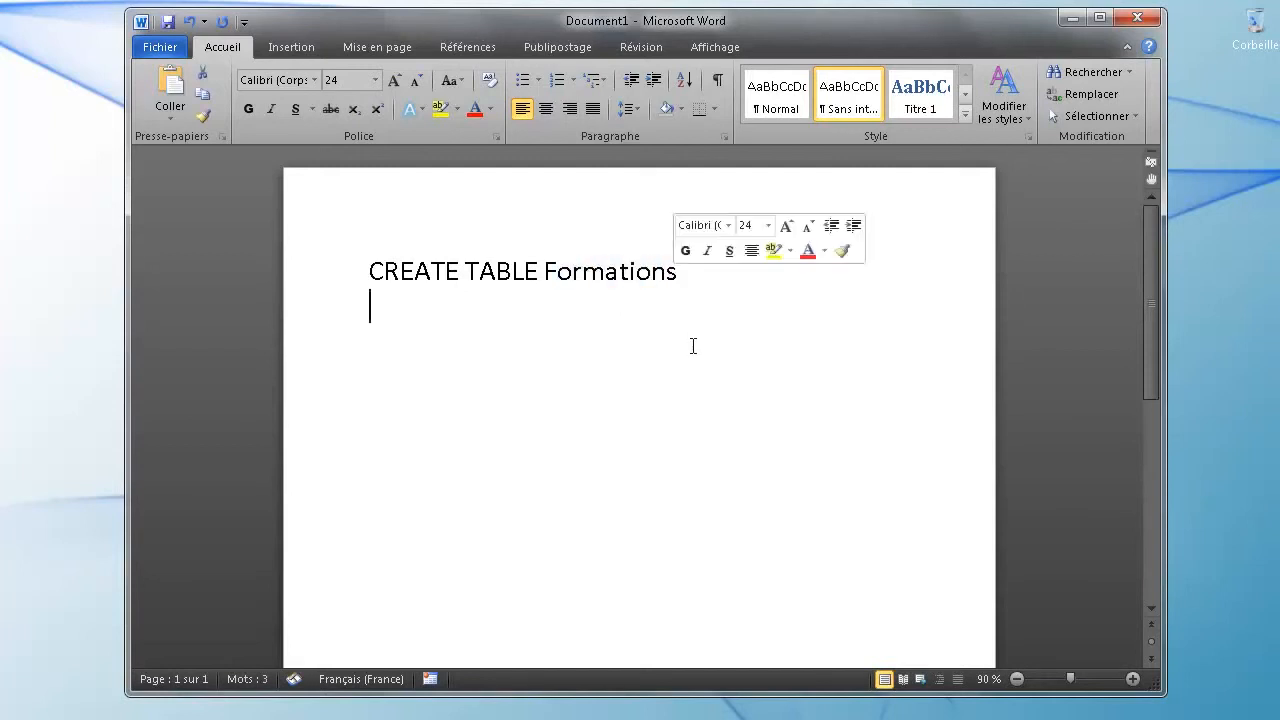
Step: Below the CREATE TABLE line, add an opening parenthesis, an empty line and a closing ") ;"
left_click(692, 277)
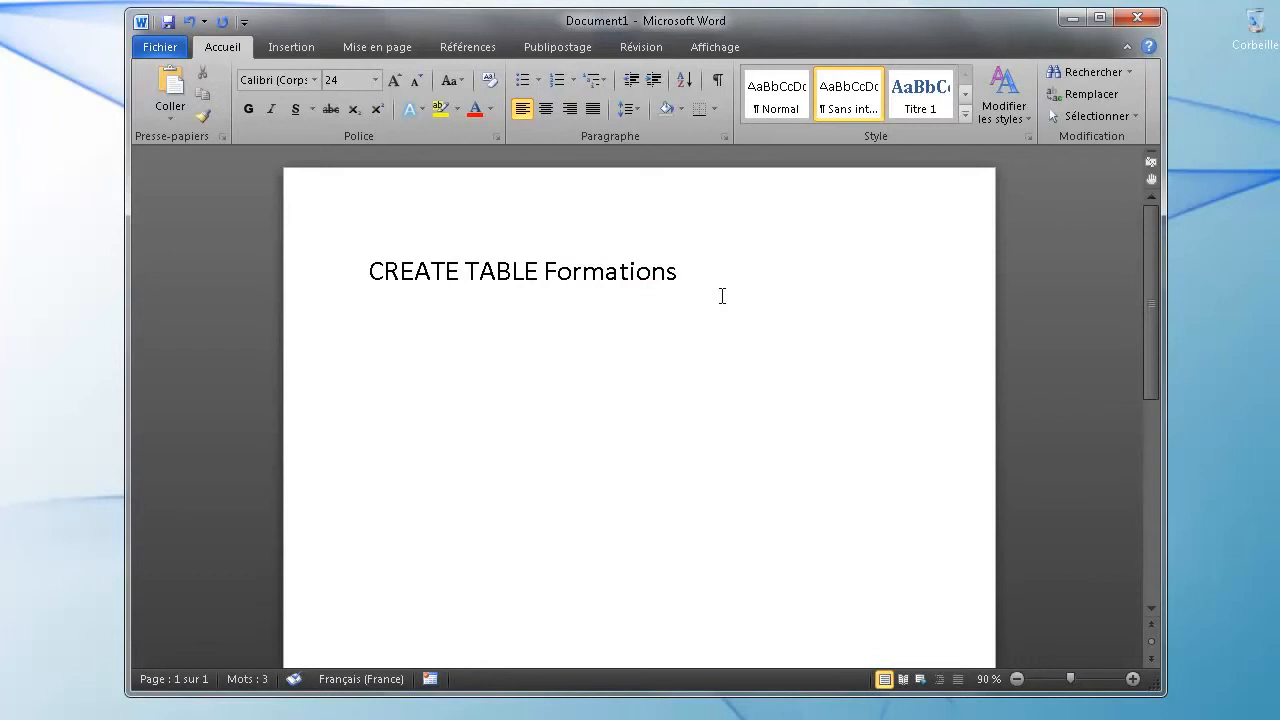
key("Return")
type("(")
key("Return")
key("Return")
type(")")
Step: List the field names Nom, Logiciel and Prix on separate lines between the parentheses
left_click(392, 341)
left_click_drag(372, 340, 540, 342)
left_click(394, 340)
type("Nom")
key("Return")
type("Logiciel")
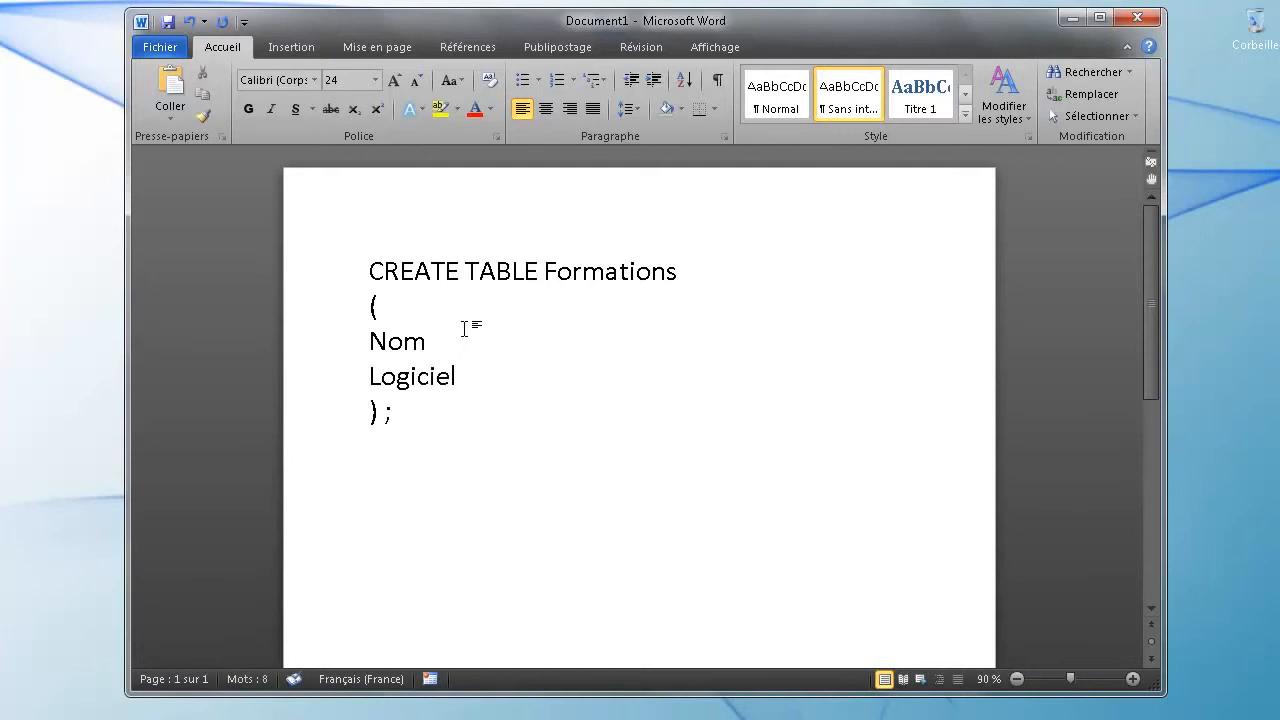
key("Return")
type("Prix")
Step: Give the Nom field the data type CHAR(45)
key("Up")
key("Up")
key("Up")
left_click_drag(389, 341, 403, 341)
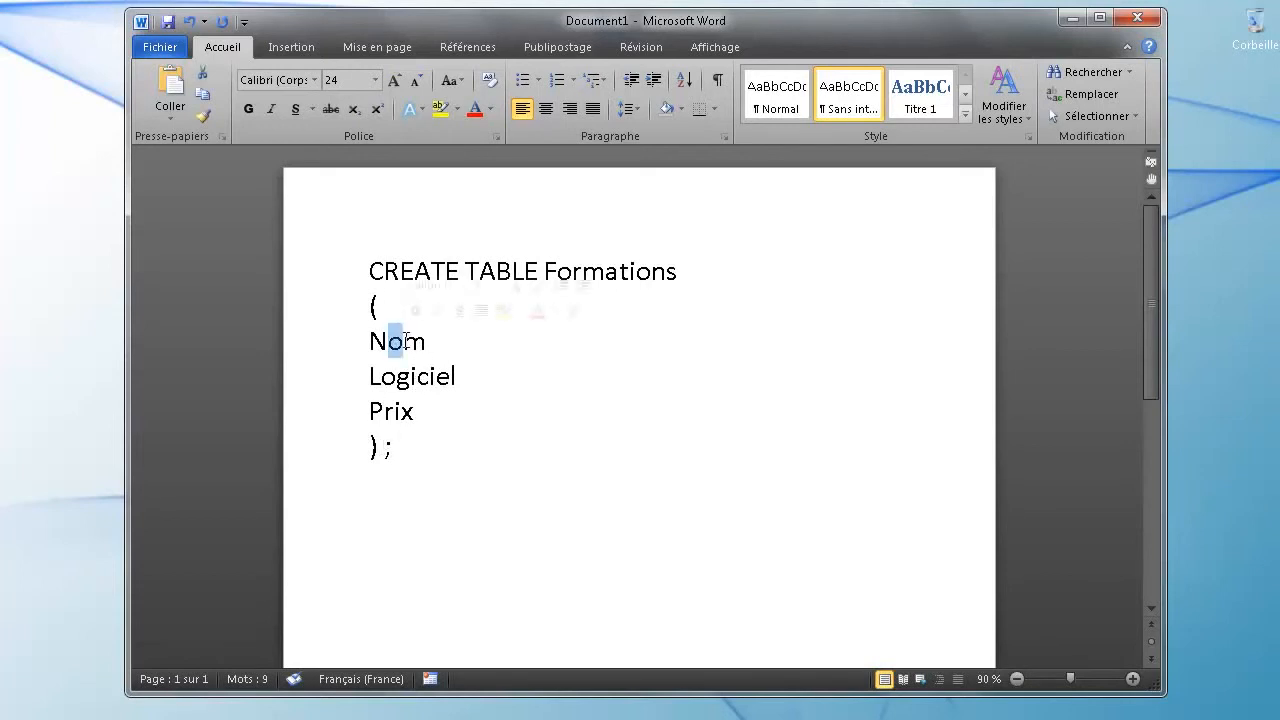
left_click(427, 404)
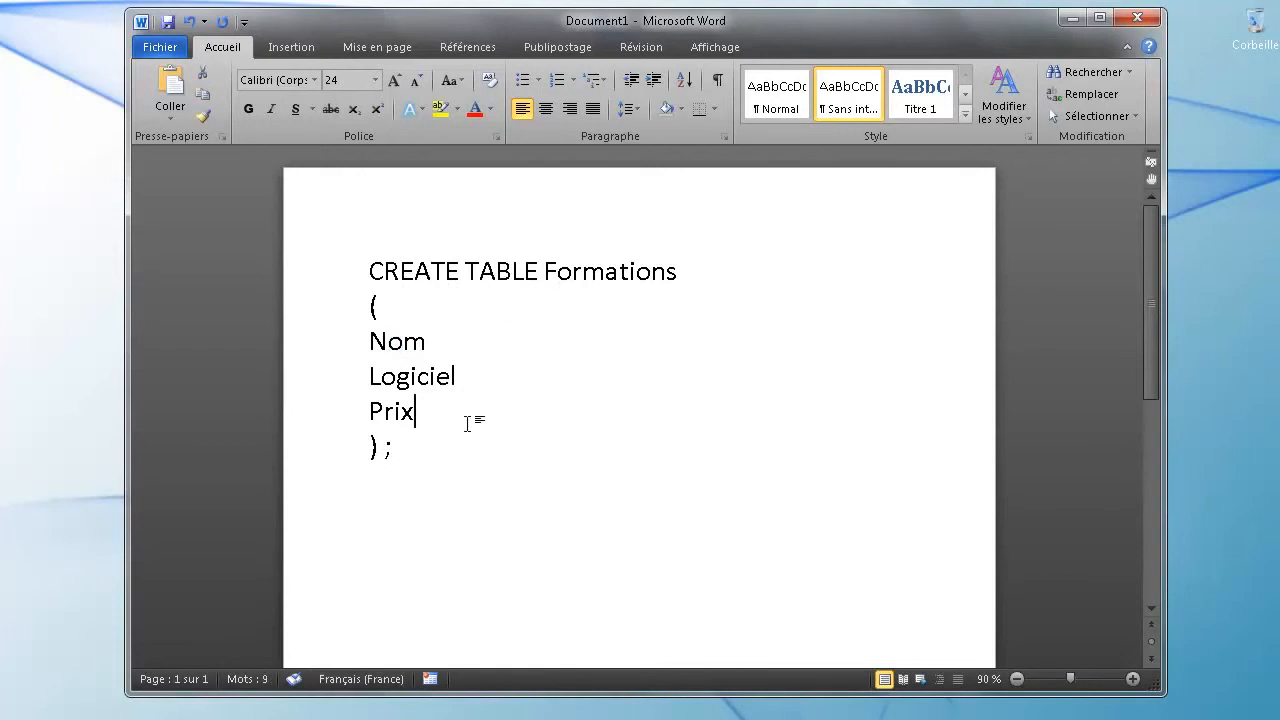
left_click(425, 342)
type("CHAR()")
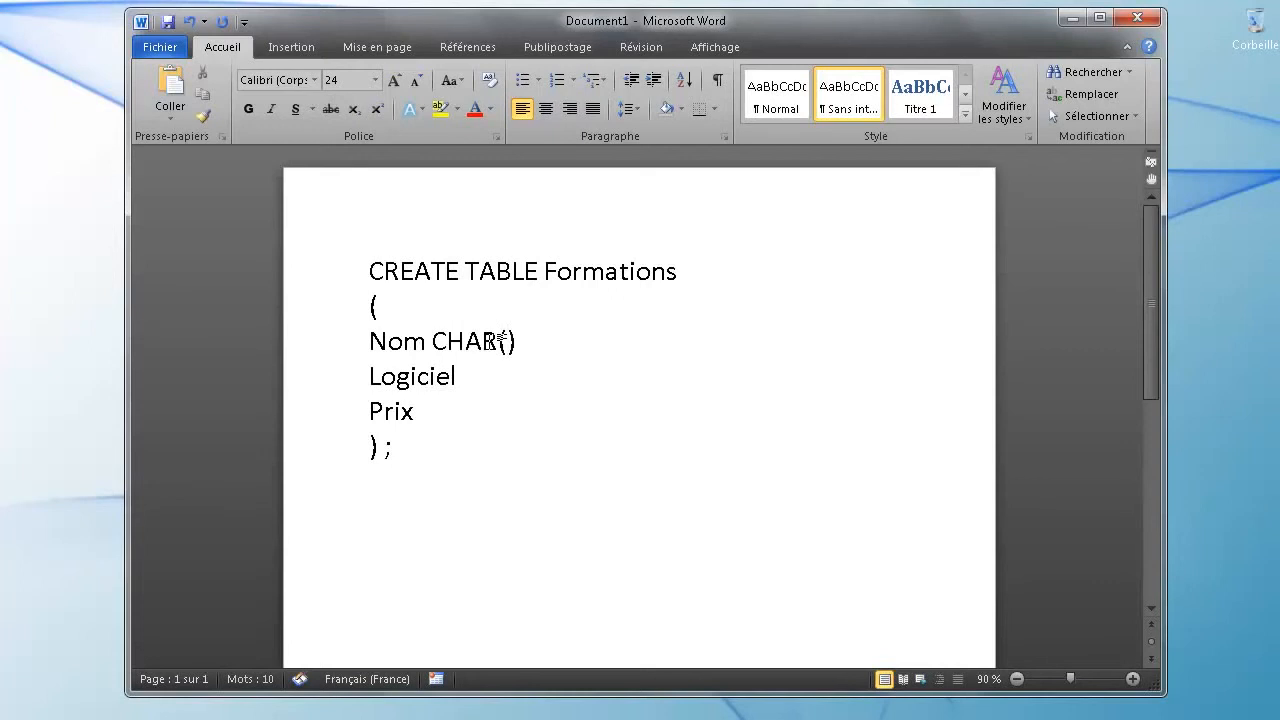
key("Left")
type("45")
Step: Give the Logiciel field the type CHAR(45) and the Prix field the type FLOAT
key("Down")
type("CHAR")
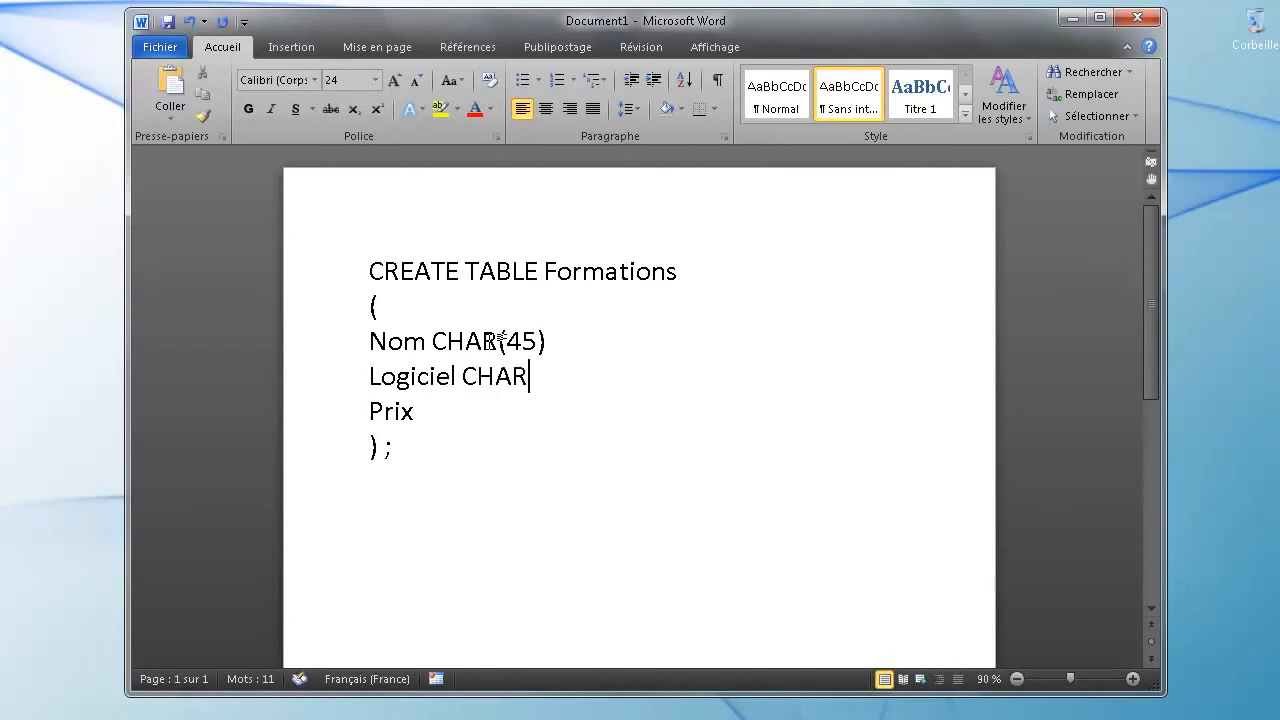
type("(45)")
key("Down")
type("FLOAT")
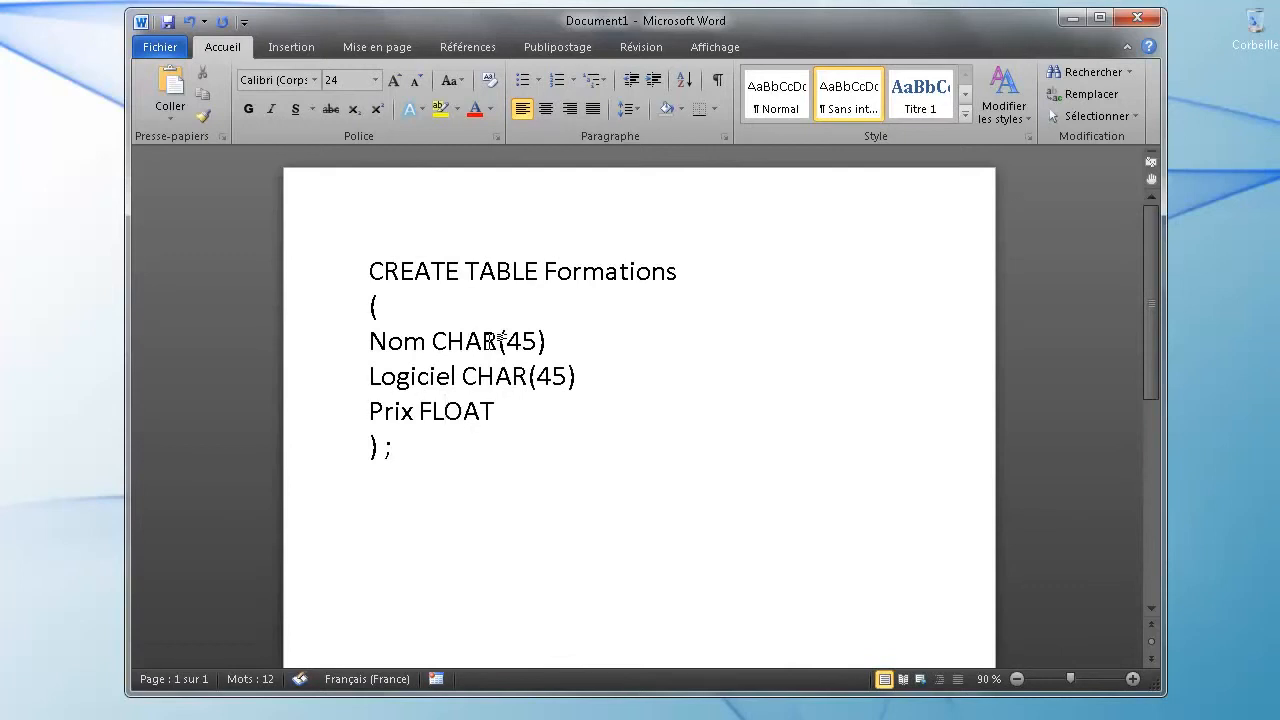
left_click_drag(478, 417, 432, 414)
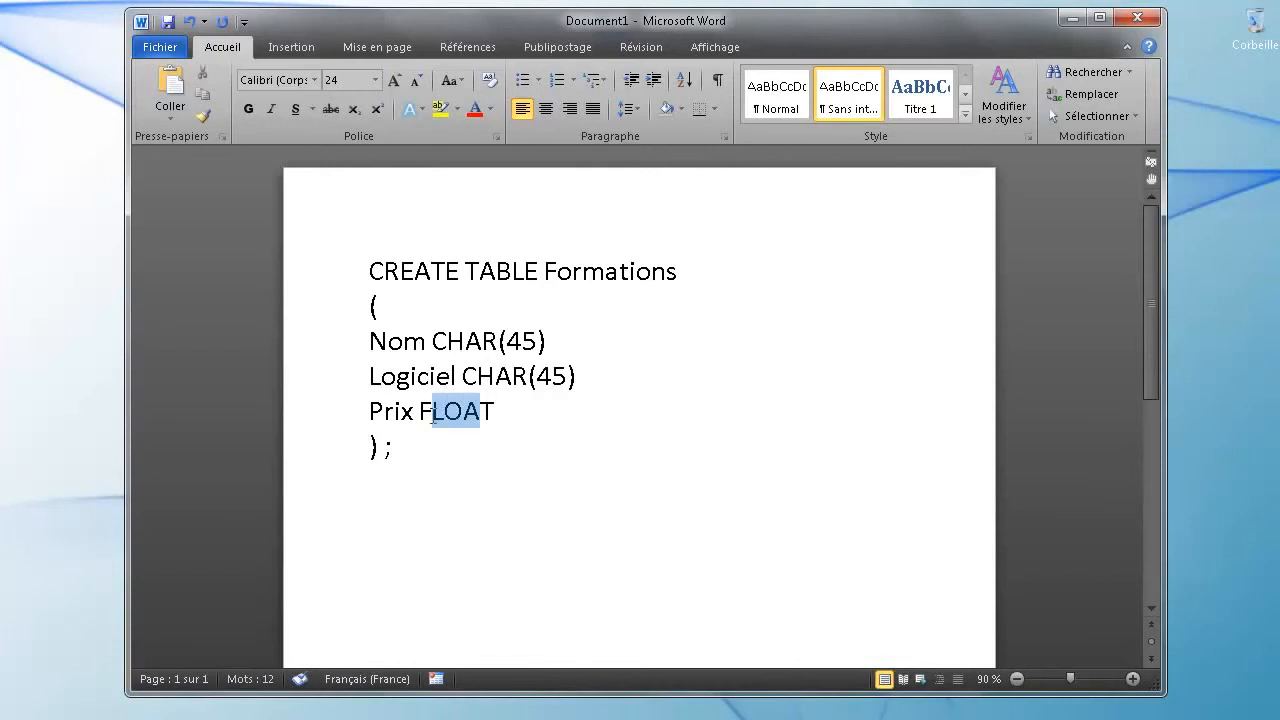
left_click(506, 409)
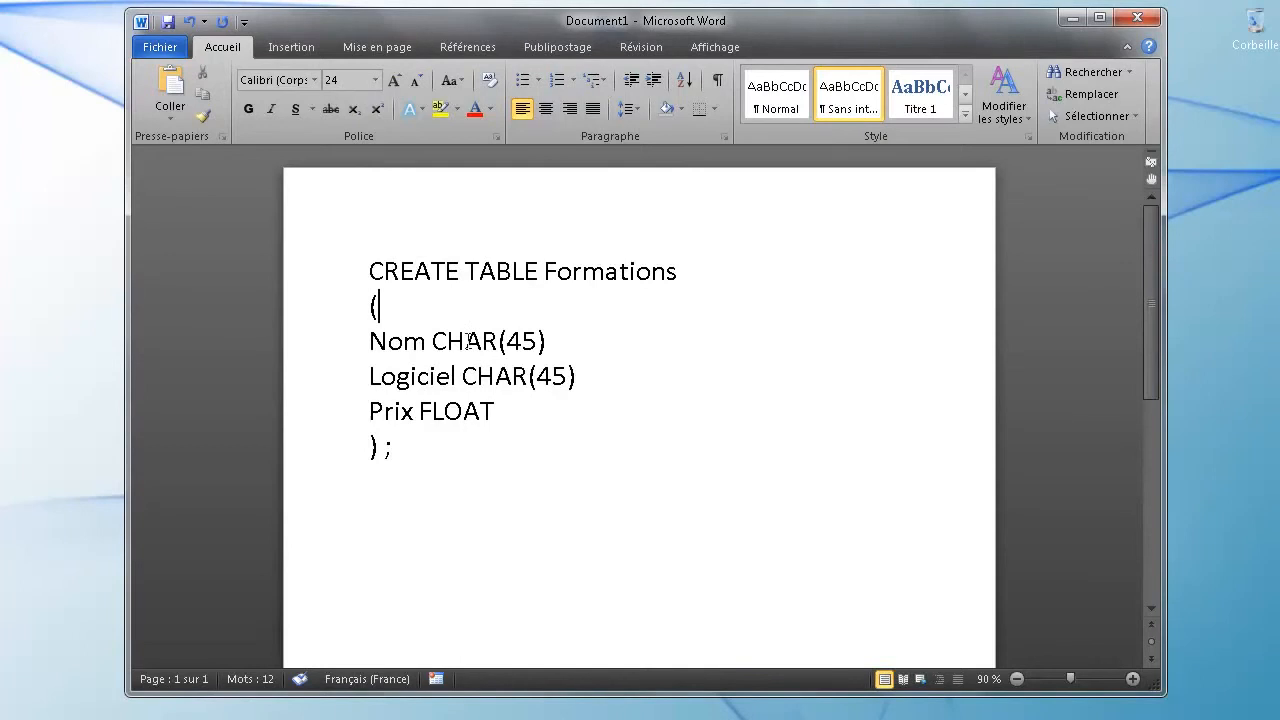
Step: Add a comma at the end of the Nom, Logiciel and Prix field lines
left_click_drag(410, 341, 472, 418)
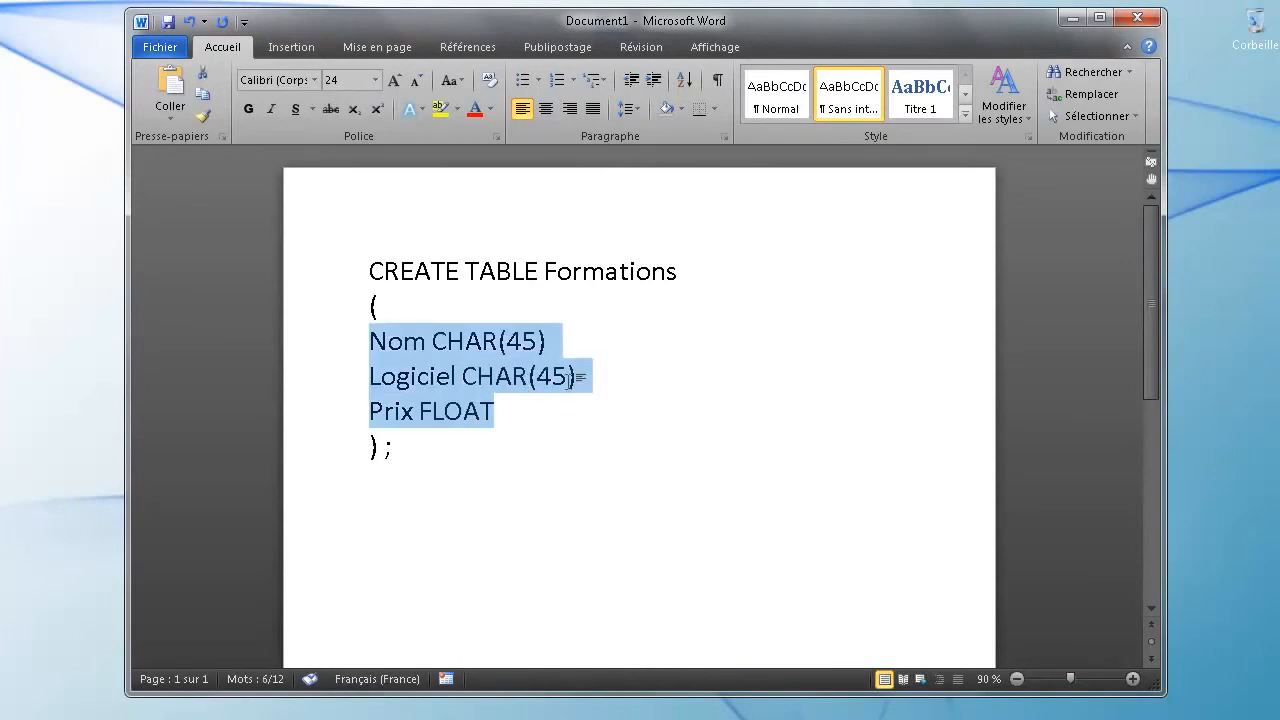
left_click(598, 333)
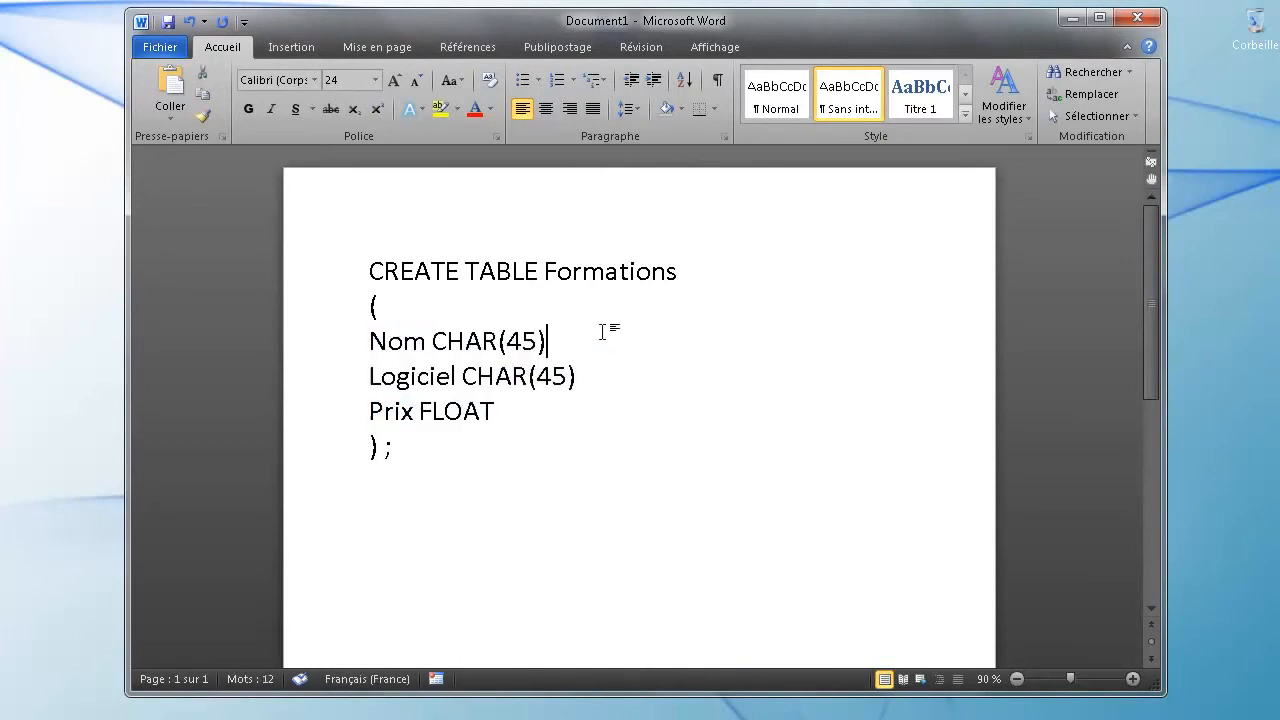
type(",")
left_click(586, 388)
type(",")
left_click(512, 418)
type(",")
Step: Insert the line "idFormation COUNTER," directly after the opening parenthesis, as the first field
left_click(487, 305)
key("Return")
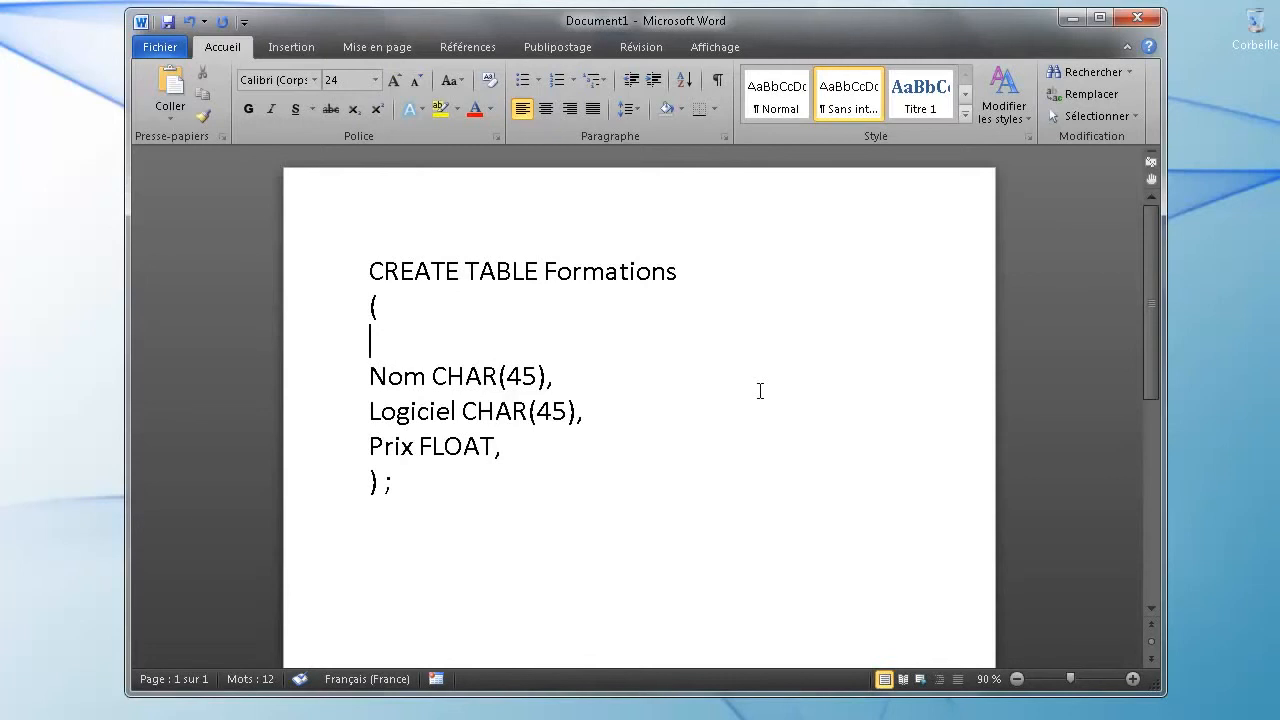
type("idFormation")
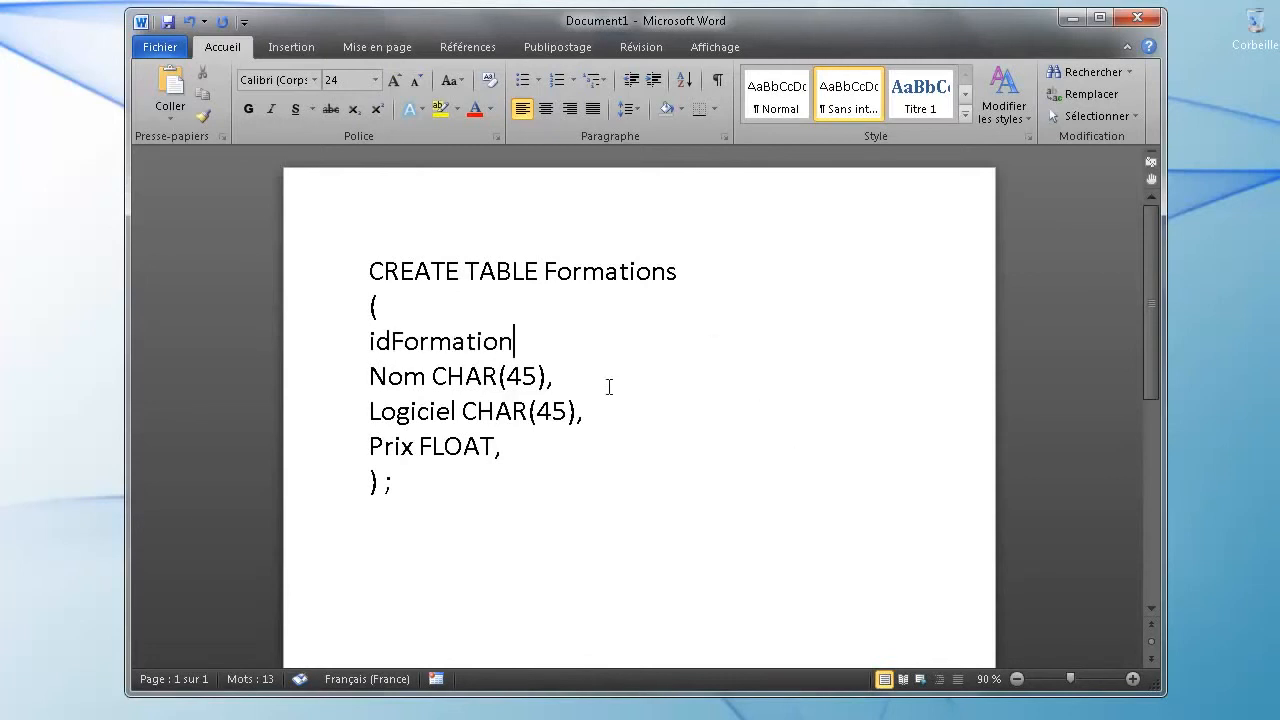
type(" COUNTER")
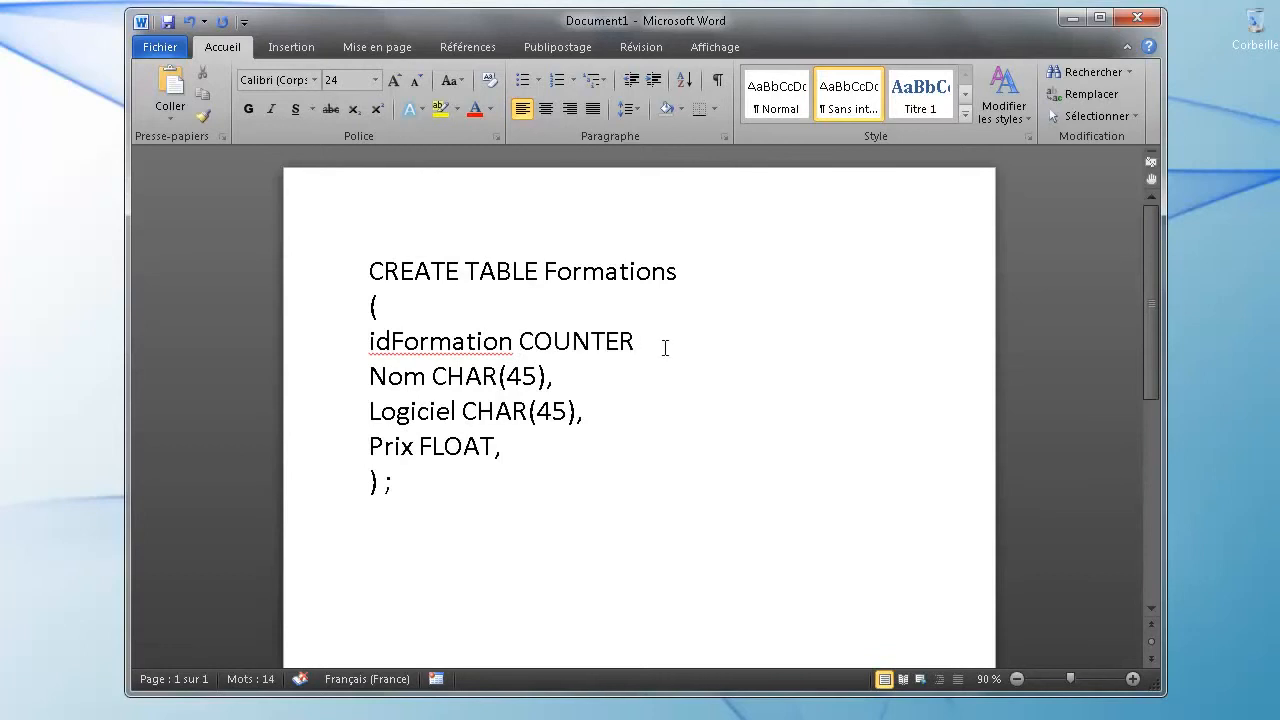
type(",")
Step: Add the line "PRIMARY KEY(idFormation)" after the Prix line to declare the primary key
left_click(520, 442)
left_click_drag(384, 340, 645, 342)
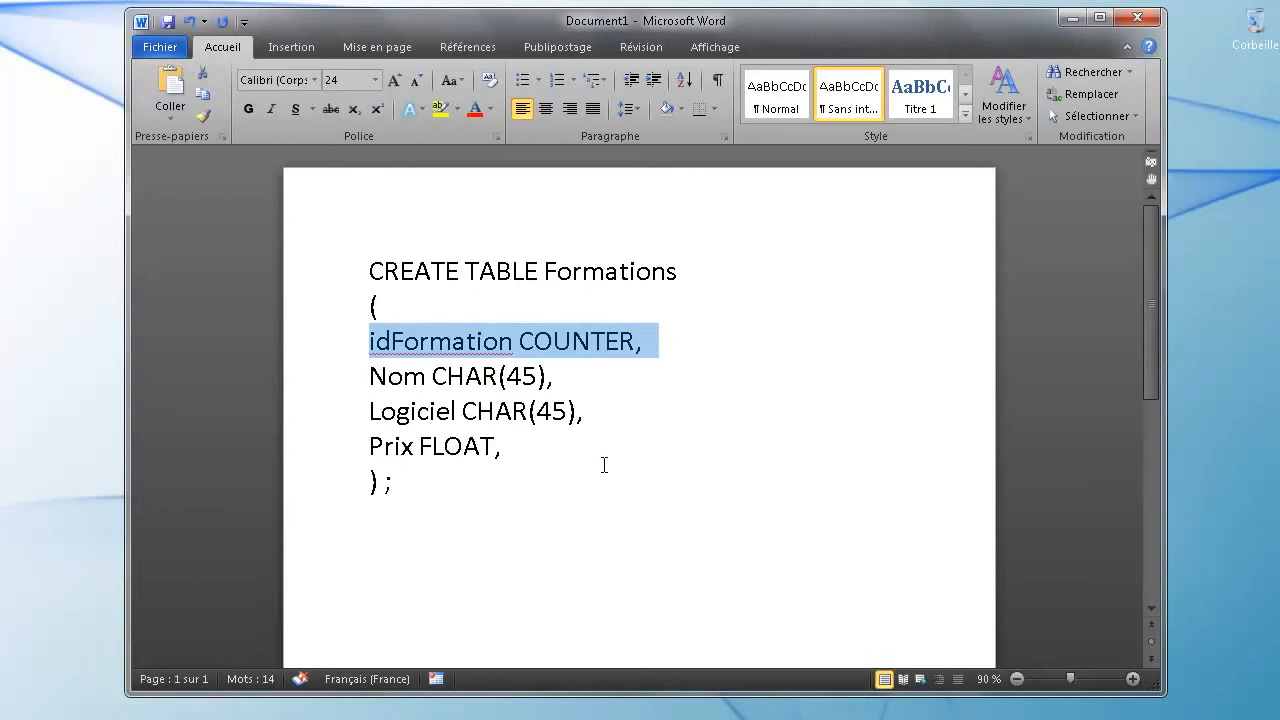
left_click(532, 452)
key("Return")
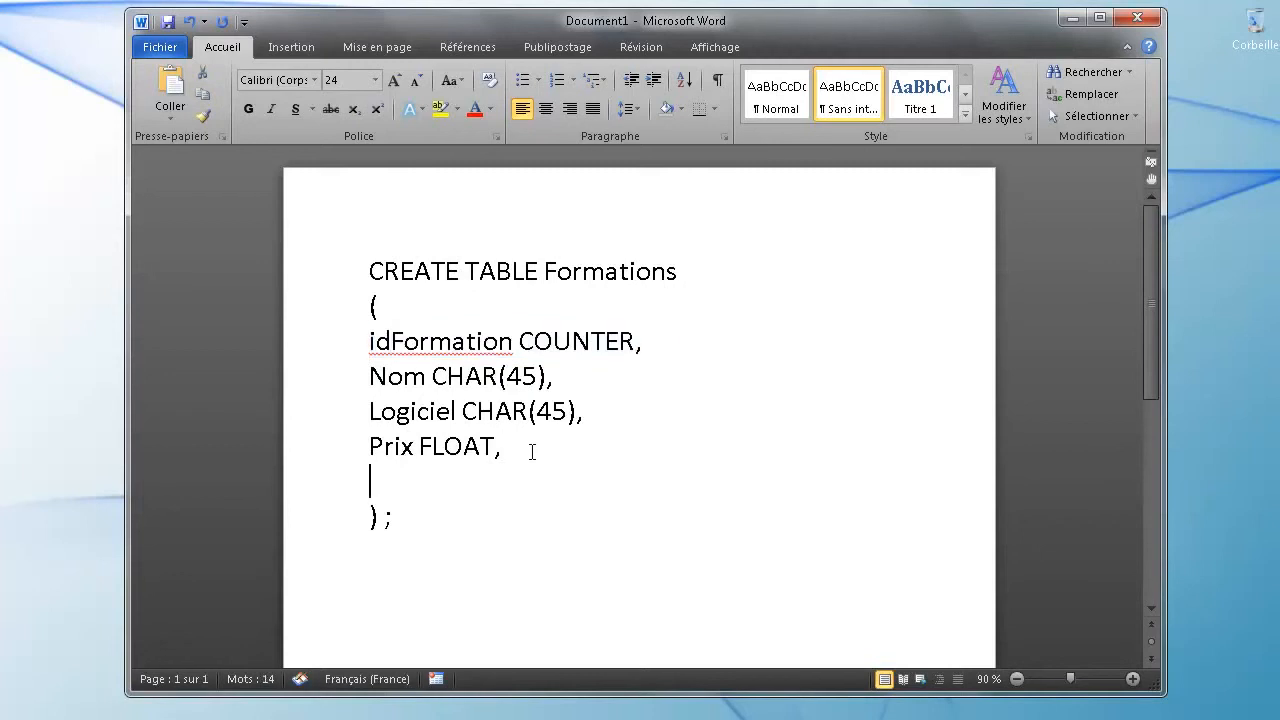
type("PRIMARY")
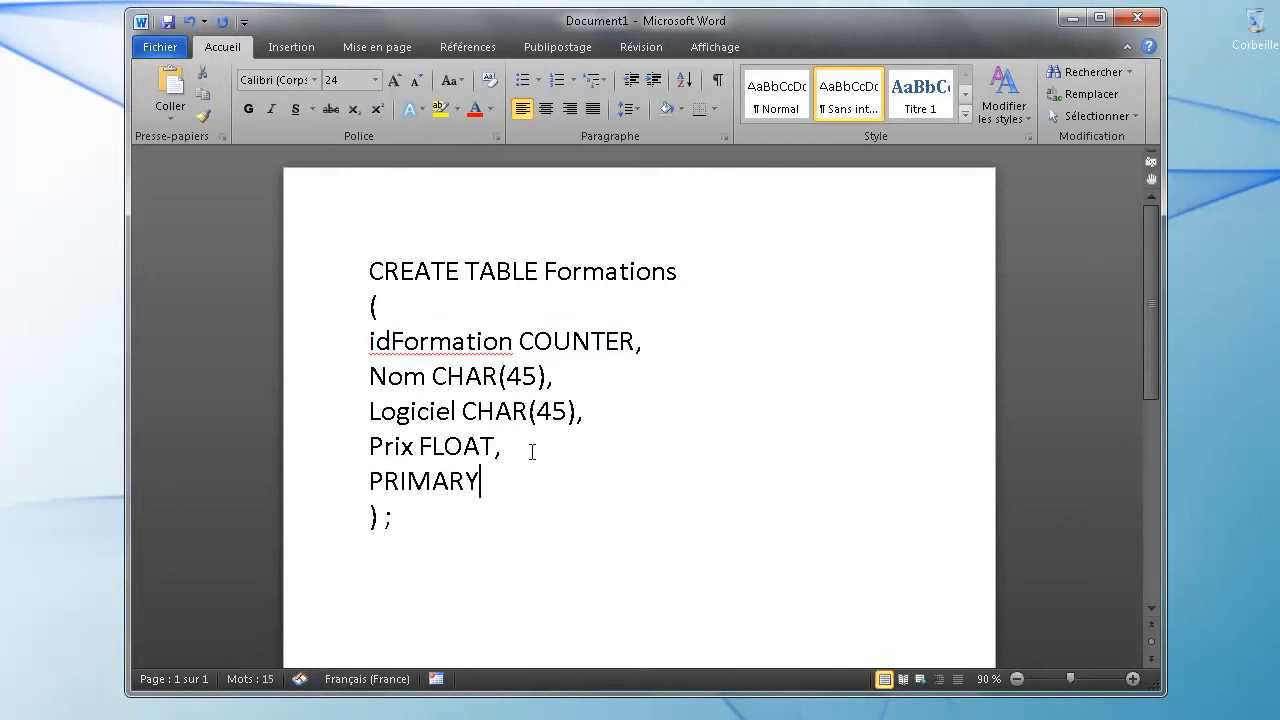
type(" KEY()")
key("Left")
type("idFormation")
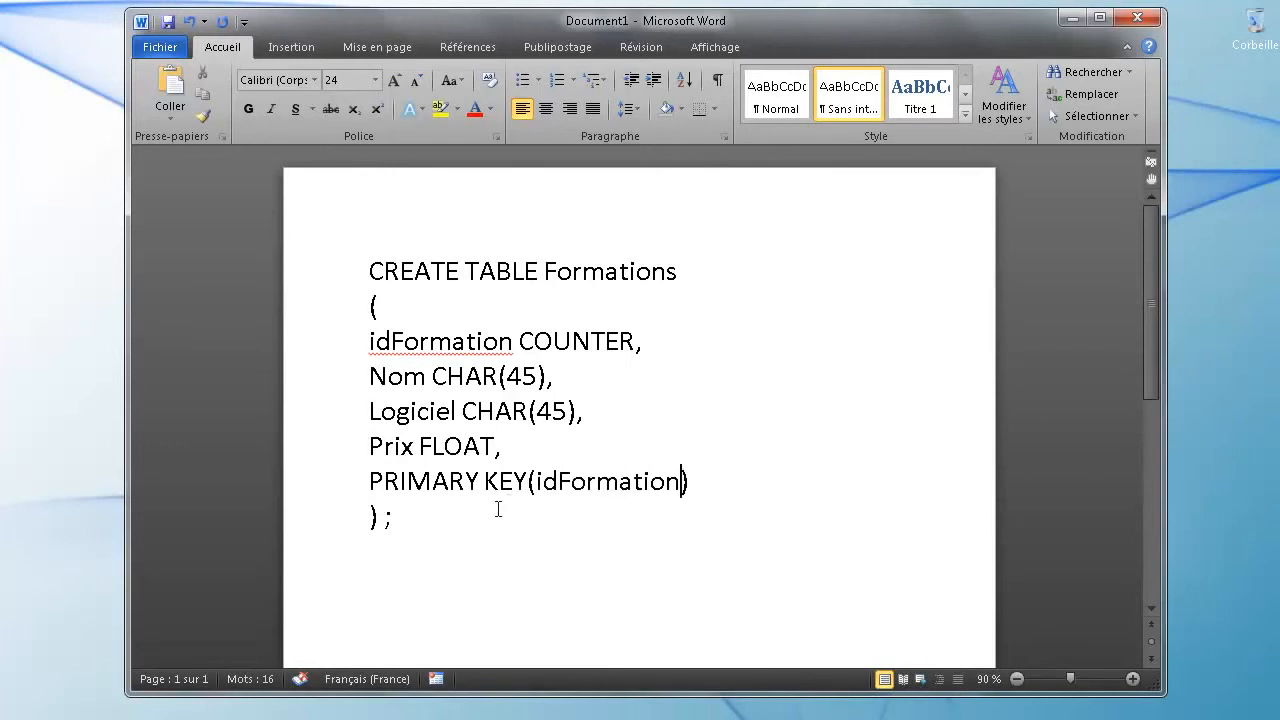
Step: Copy the complete CREATE TABLE statement, from its first line to the closing ") ;"
left_click_drag(449, 526, 322, 285)
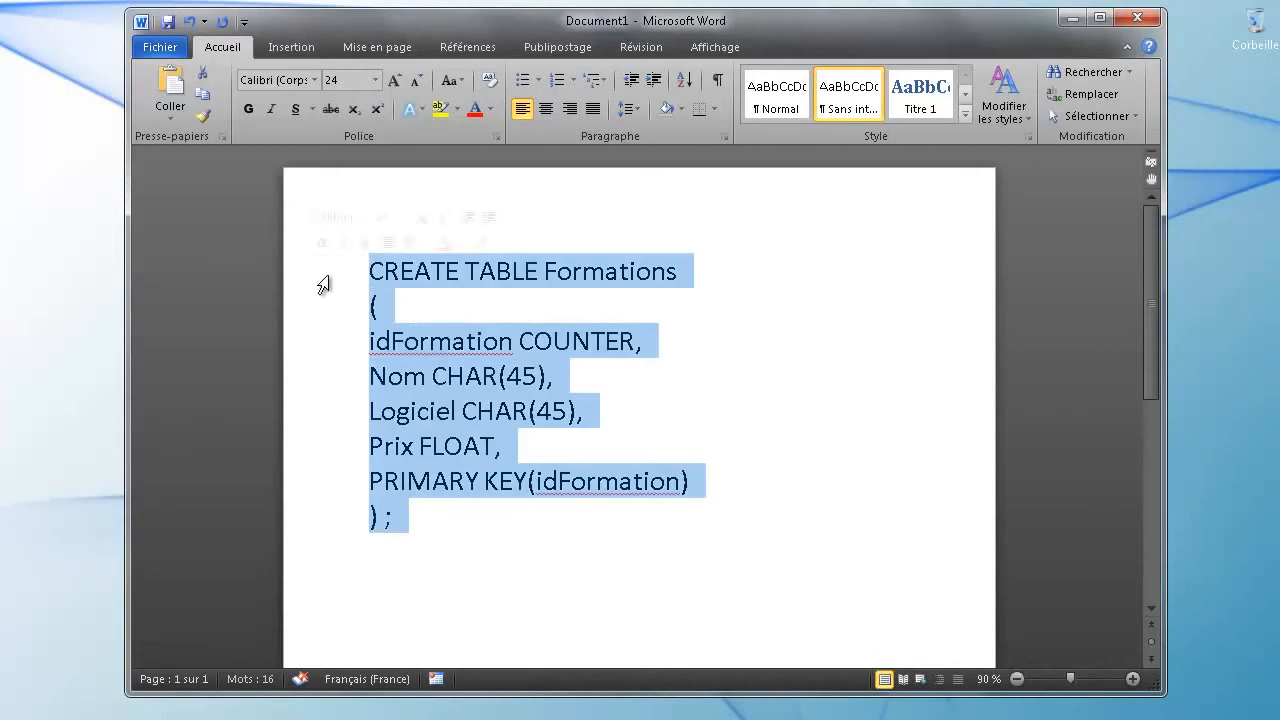
right_click(426, 282)
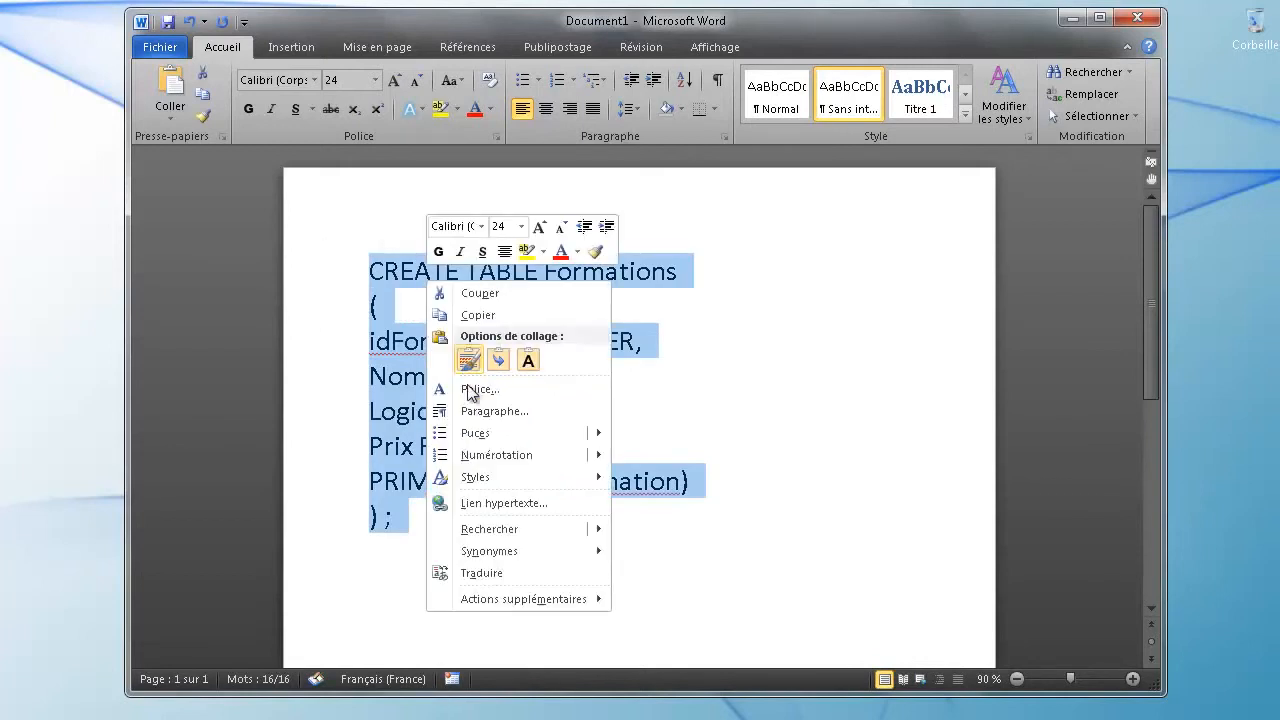
left_click(478, 315)
Step: Switch to Access, create the blank database Database5 without saving Requête1, and close its default Table1
left_click(511, 718)
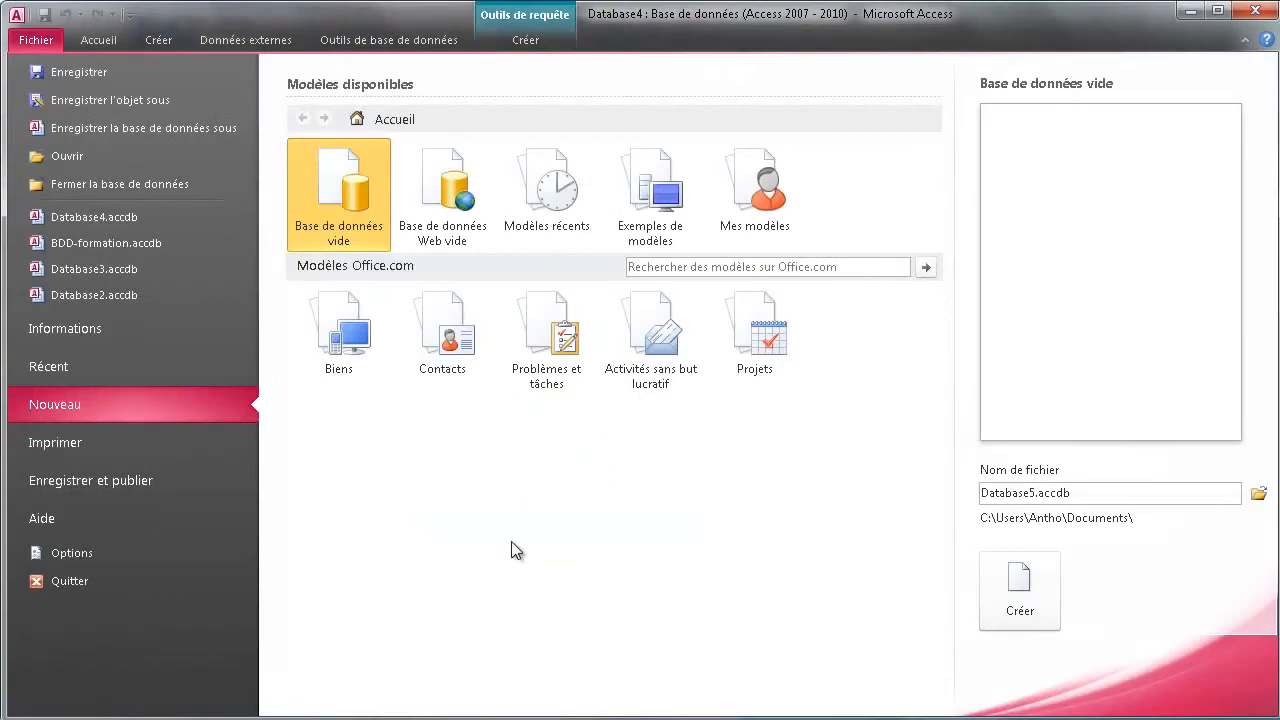
double_click(358, 200)
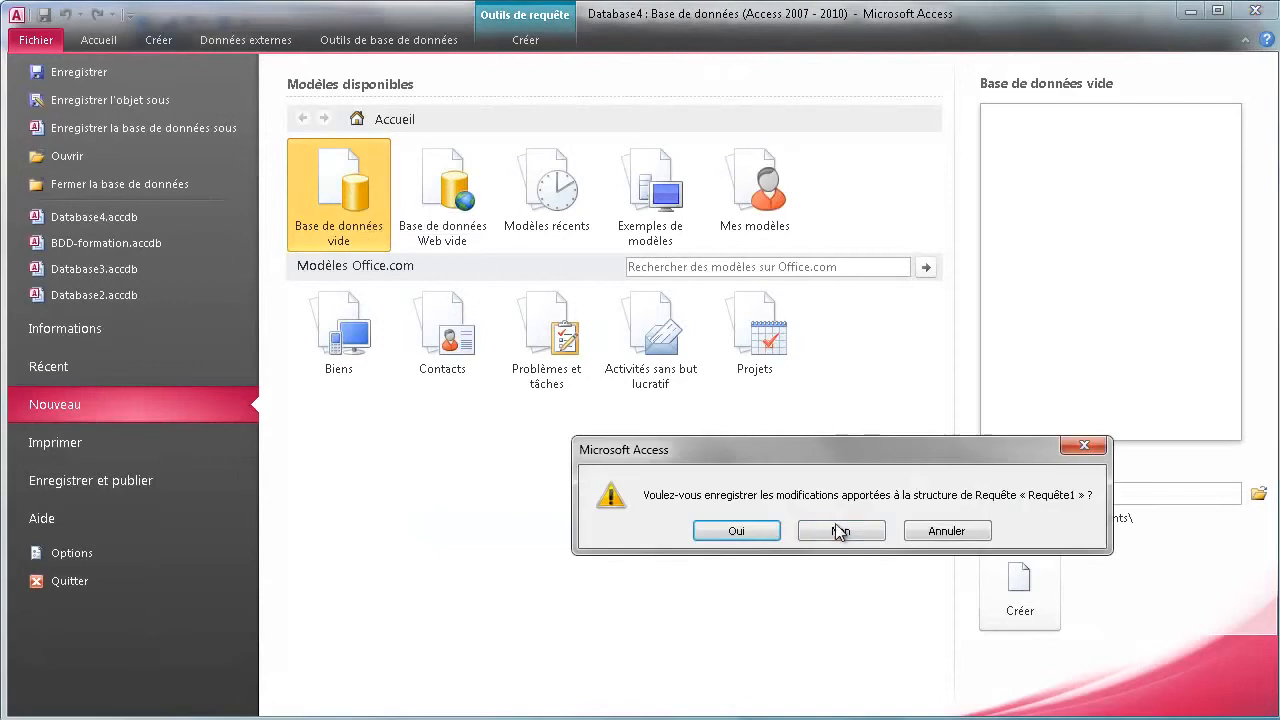
left_click(831, 528)
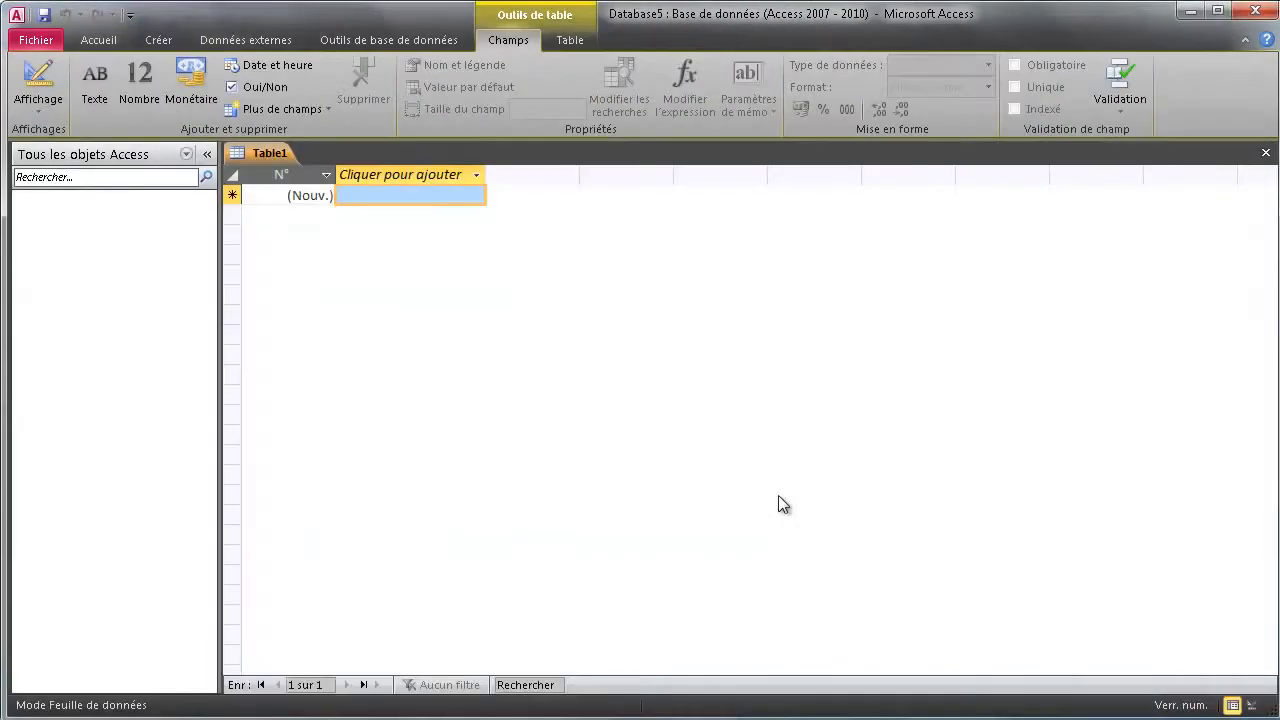
right_click(274, 153)
left_click(303, 183)
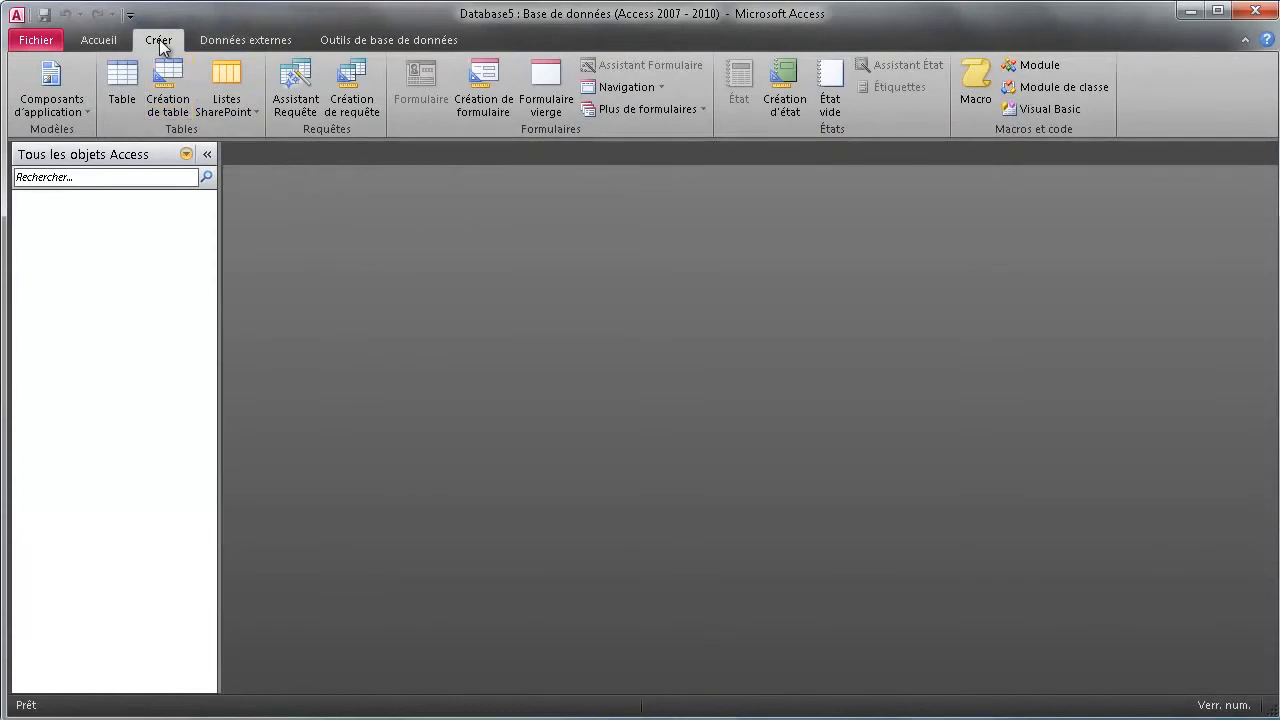
Step: Create a new query in design mode, switch it to SQL view and clear the default statement
left_click(352, 108)
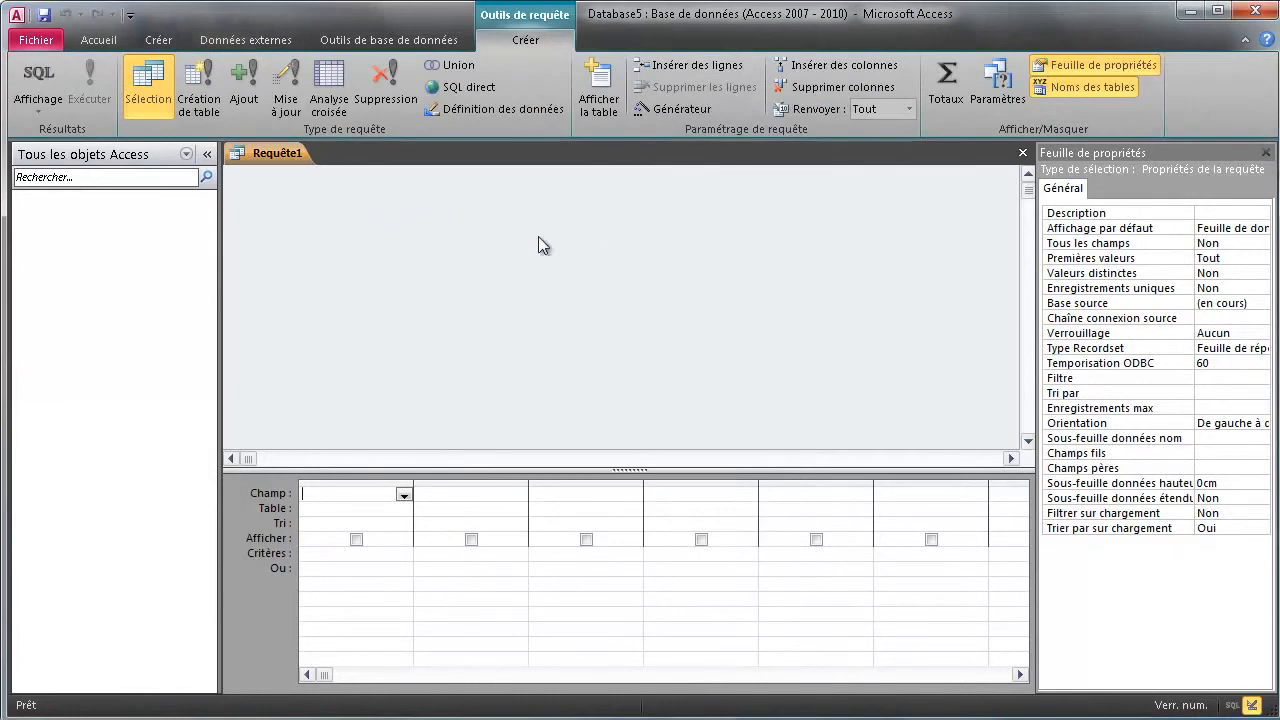
left_click(33, 82)
key("Delete")
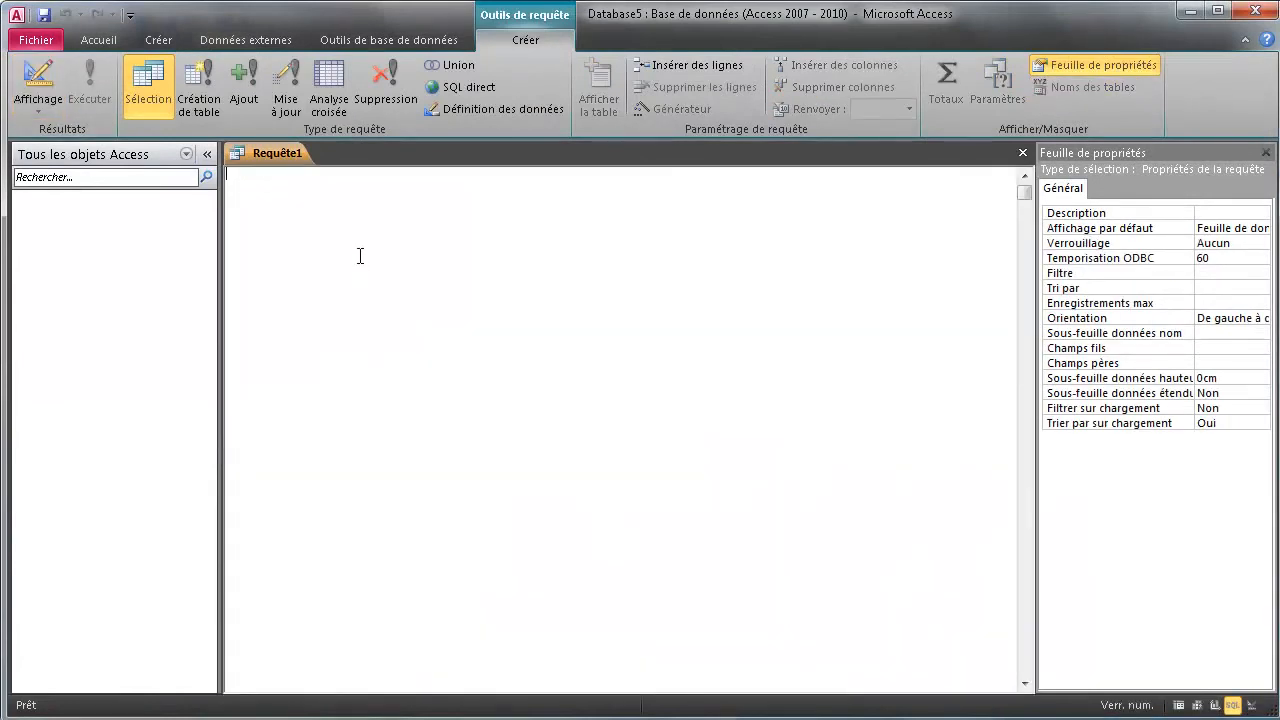
Step: Paste the copied CREATE TABLE statement into the query and run it
right_click(360, 256)
left_click(414, 314)
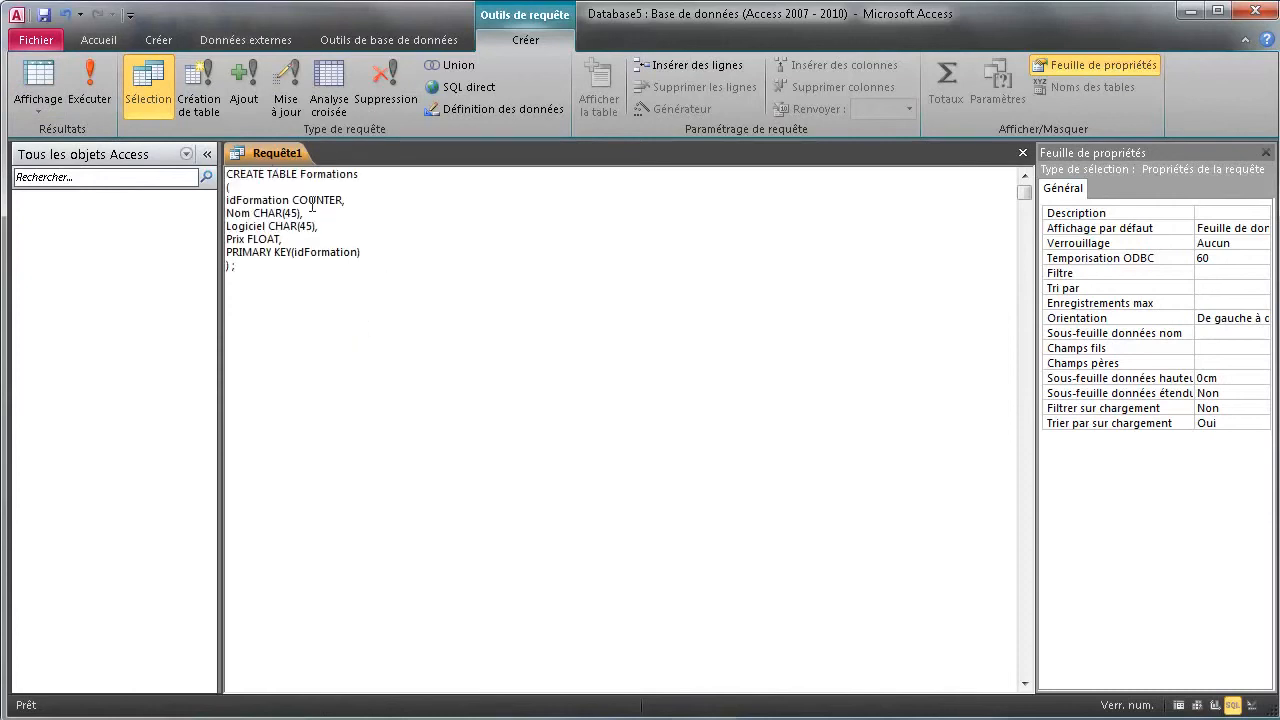
left_click(88, 76)
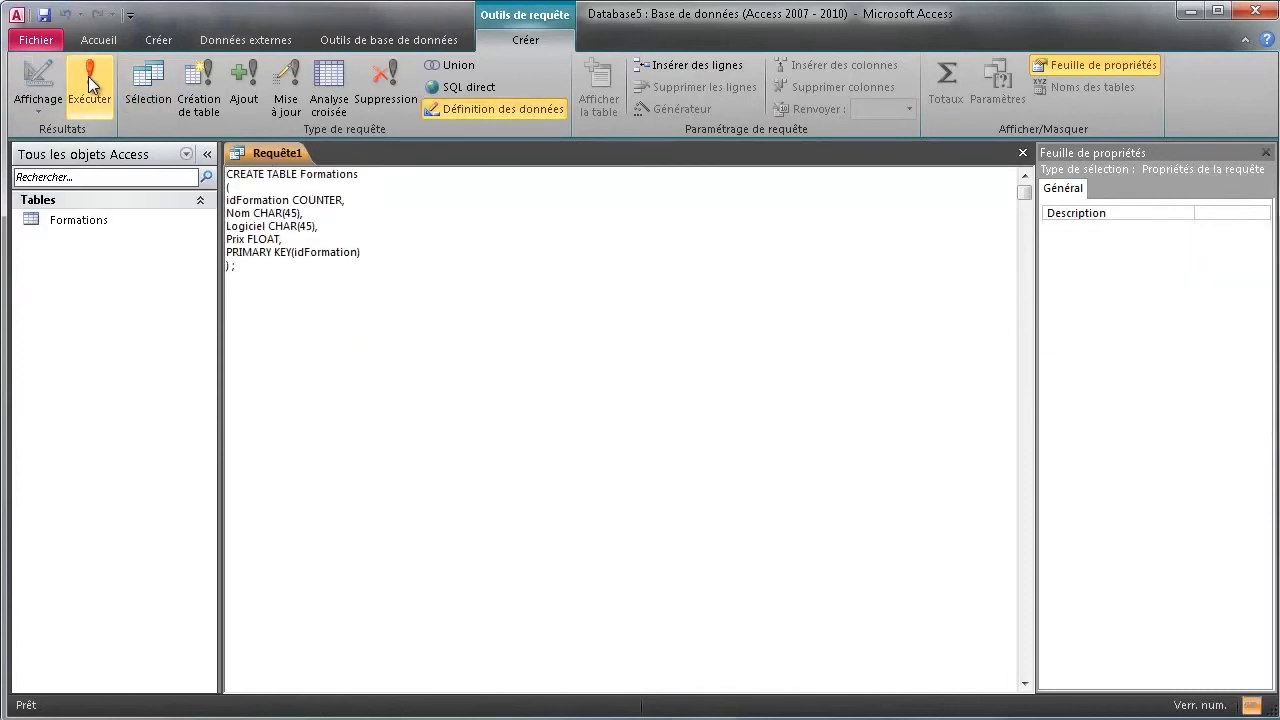
Step: Open the Formations table and switch to its design view to check the fields and data types
double_click(71, 220)
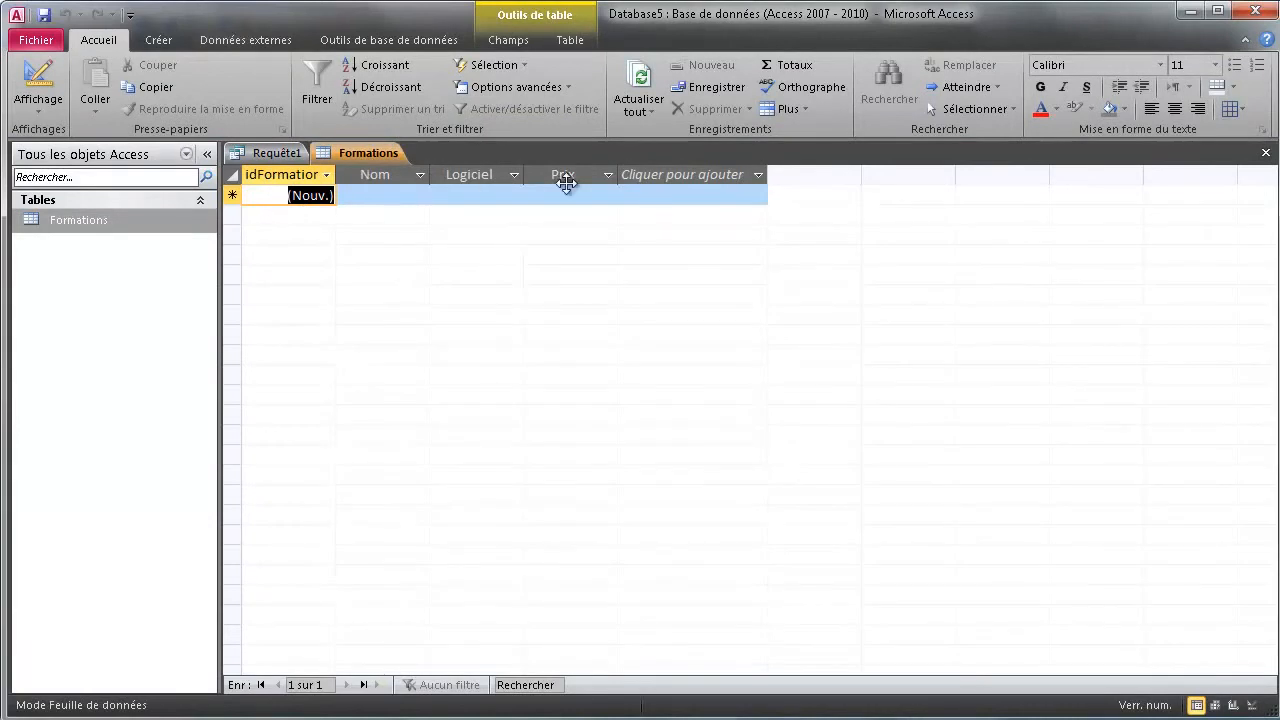
left_click(37, 82)
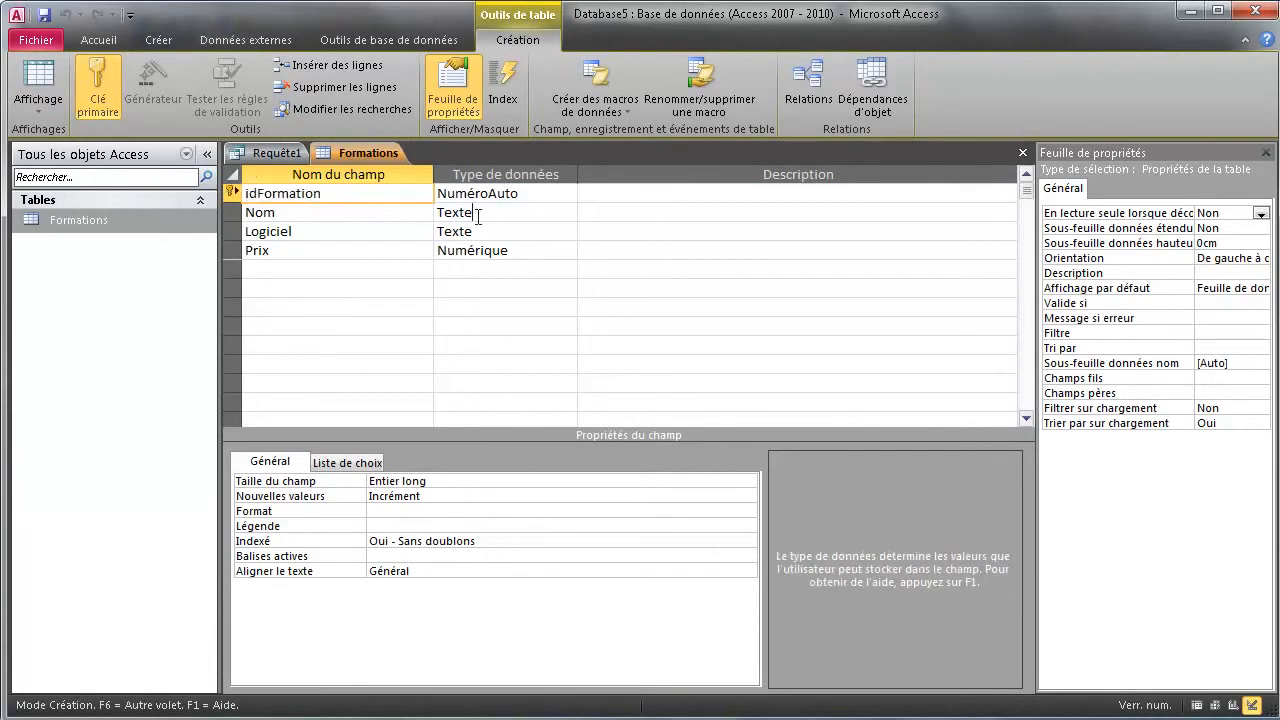
Step: Examine the field properties of Nom, Logiciel and Prix, including Null interdit for Nom, and return the Formations table to datasheet view
left_click(472, 212)
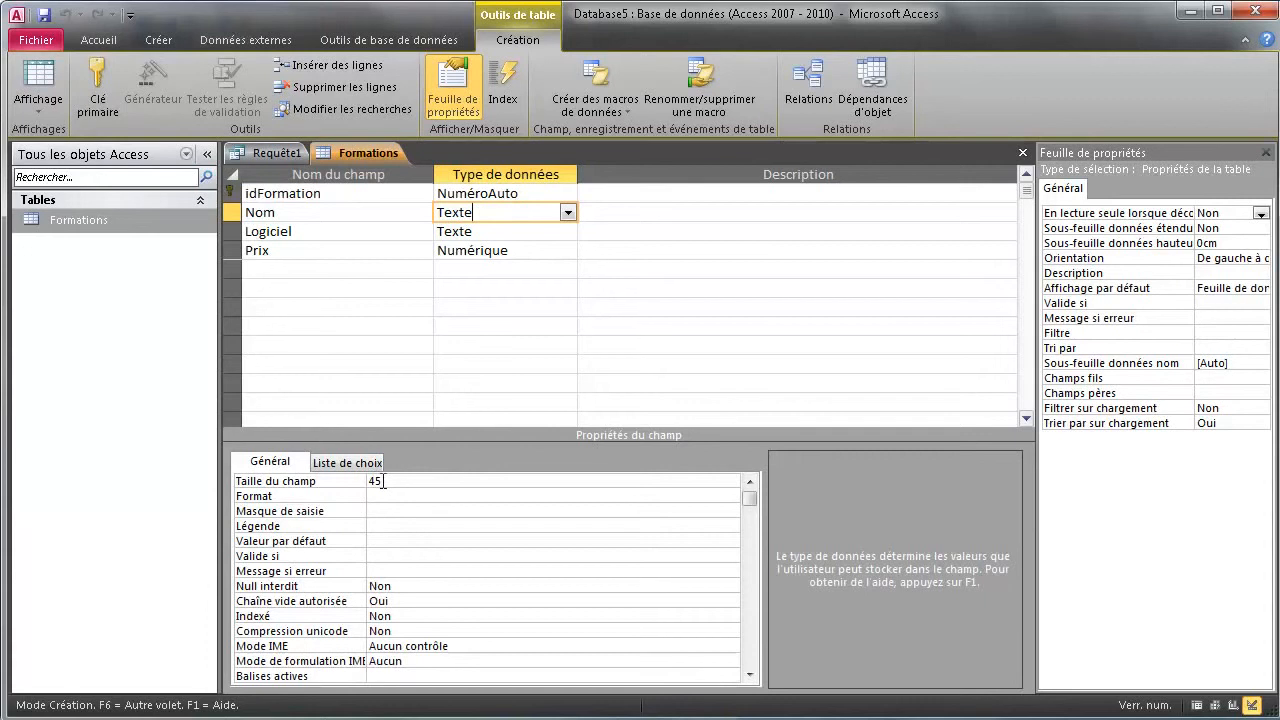
left_click(477, 232)
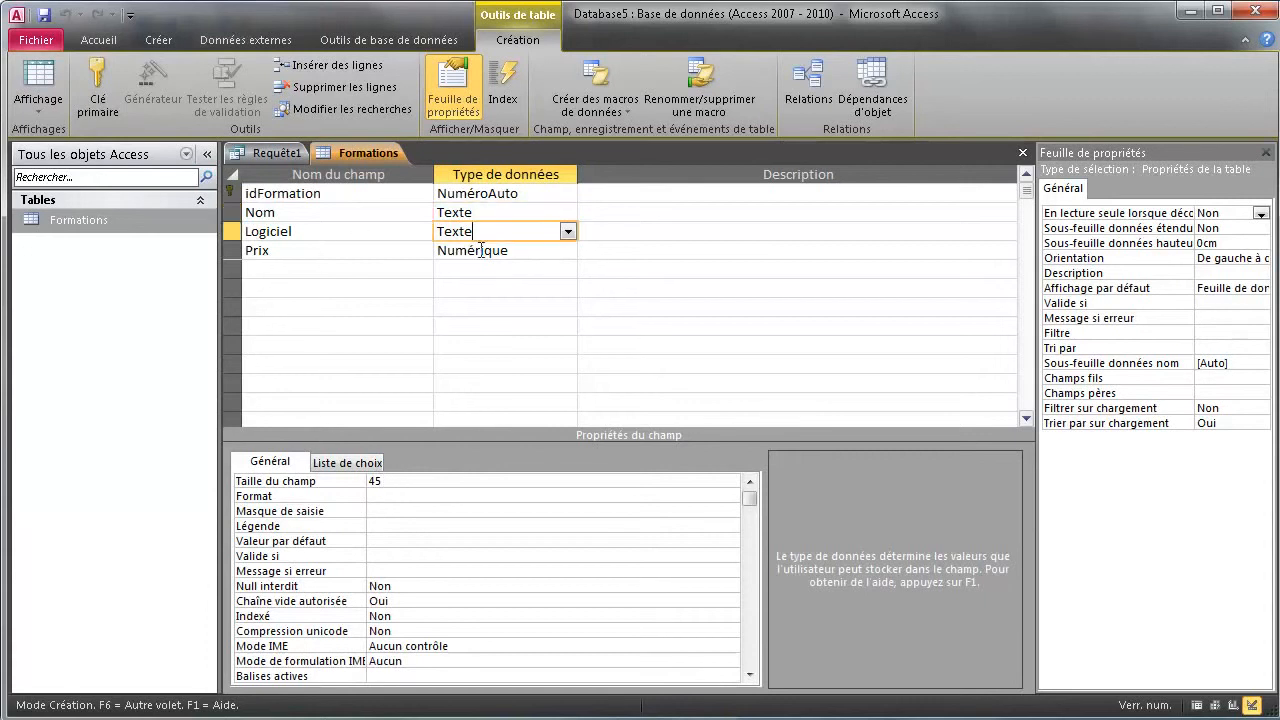
left_click(484, 251)
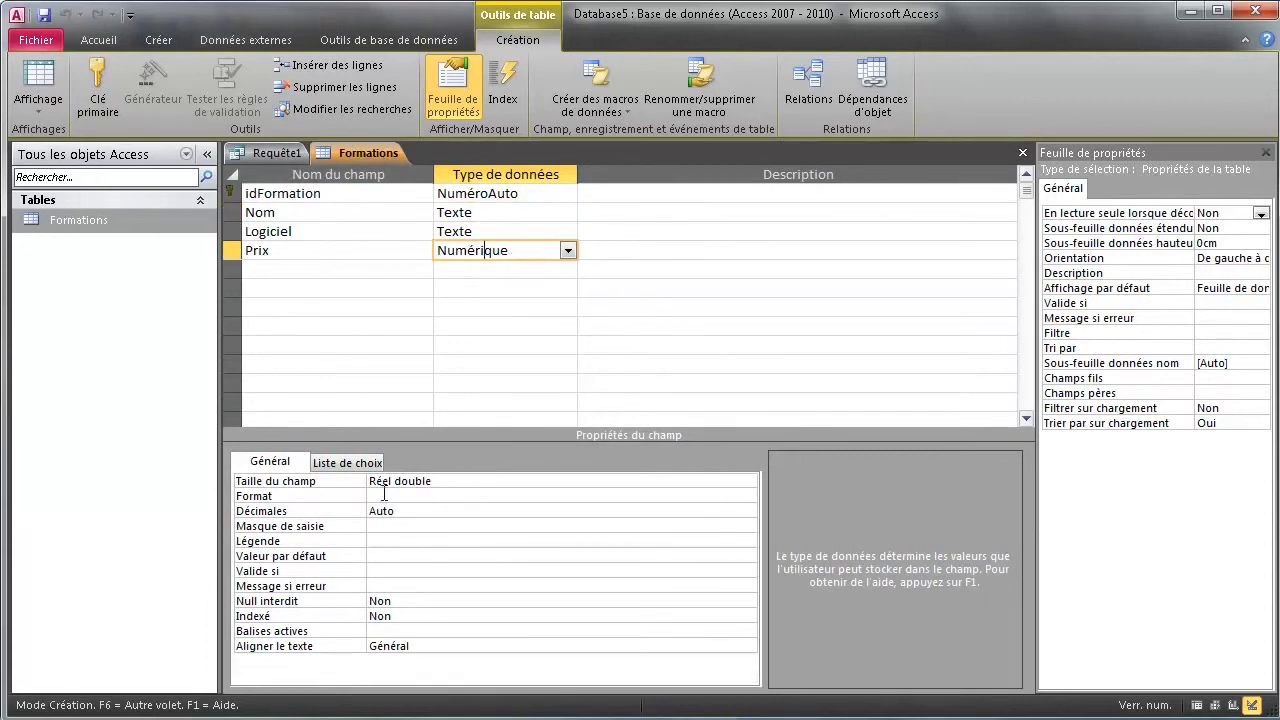
left_click(500, 193)
left_click(500, 211)
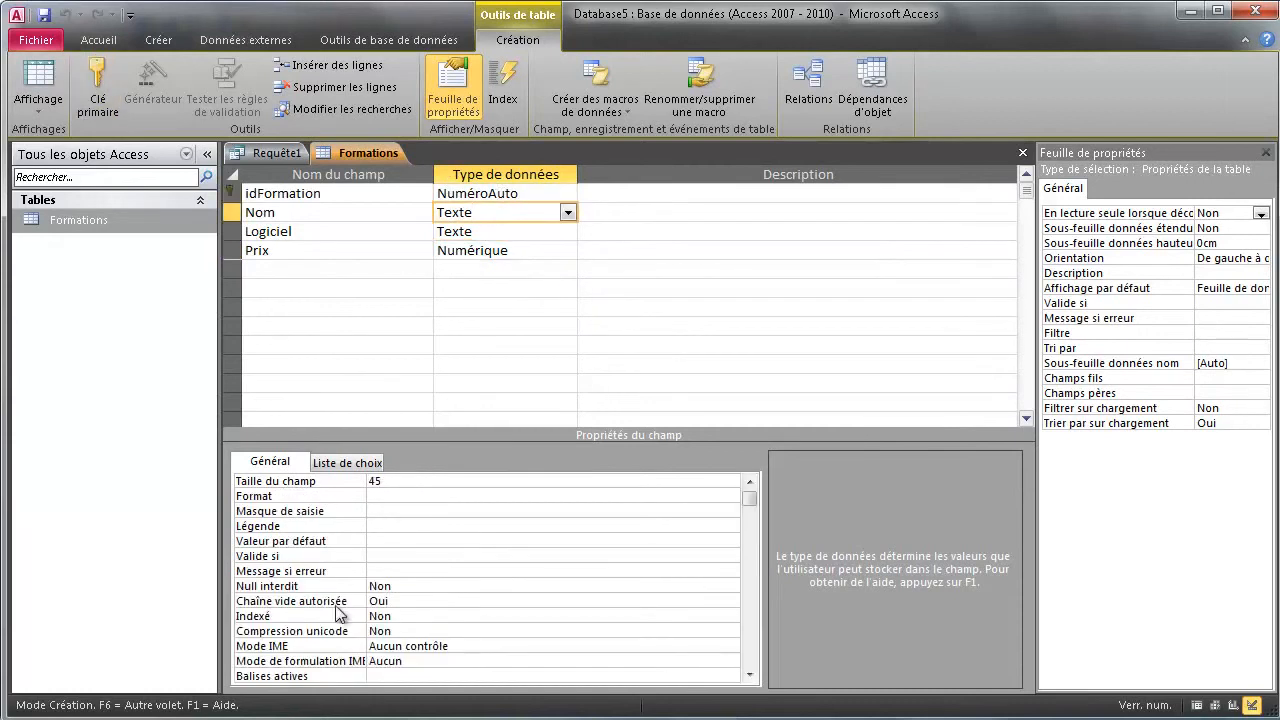
left_click(400, 586)
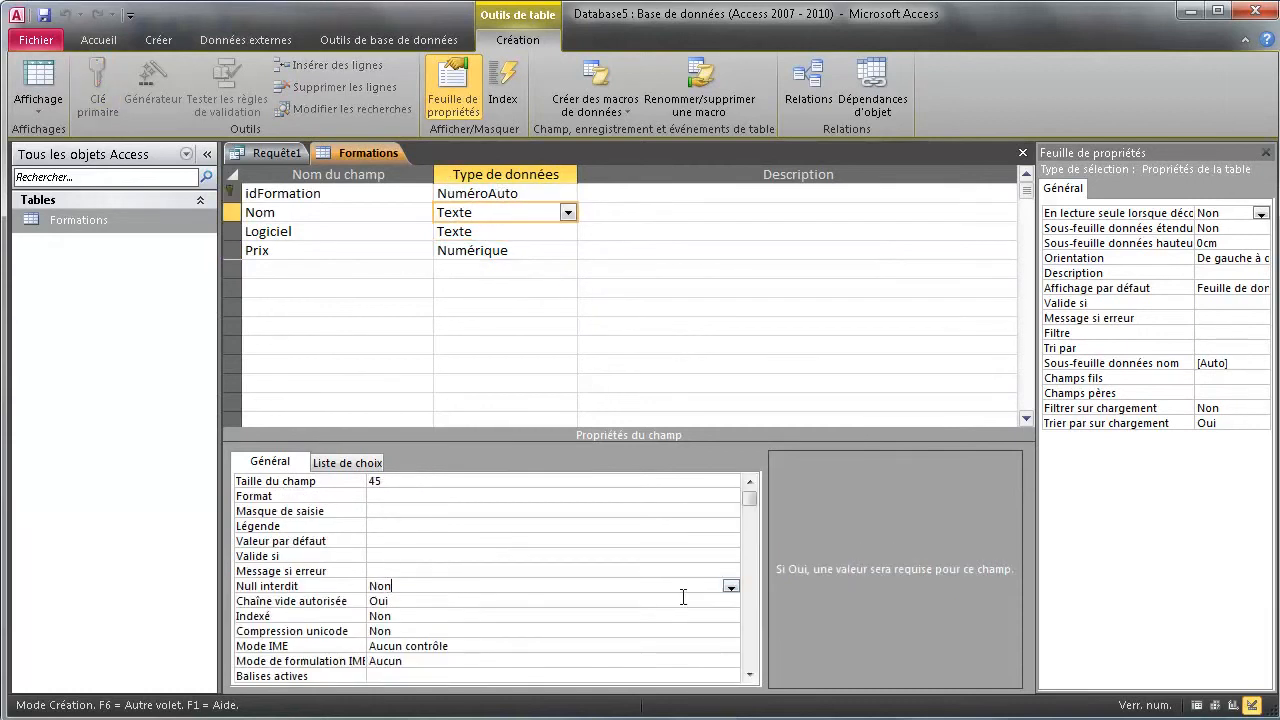
right_click(371, 153)
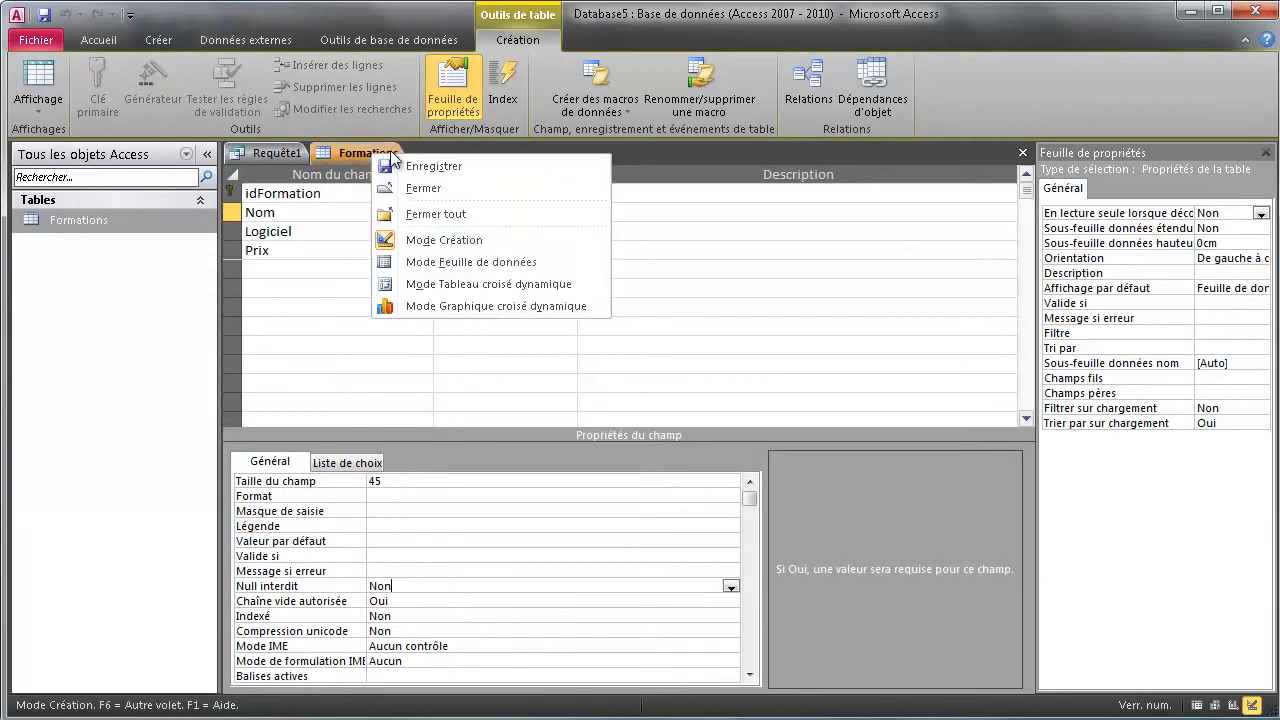
left_click(40, 72)
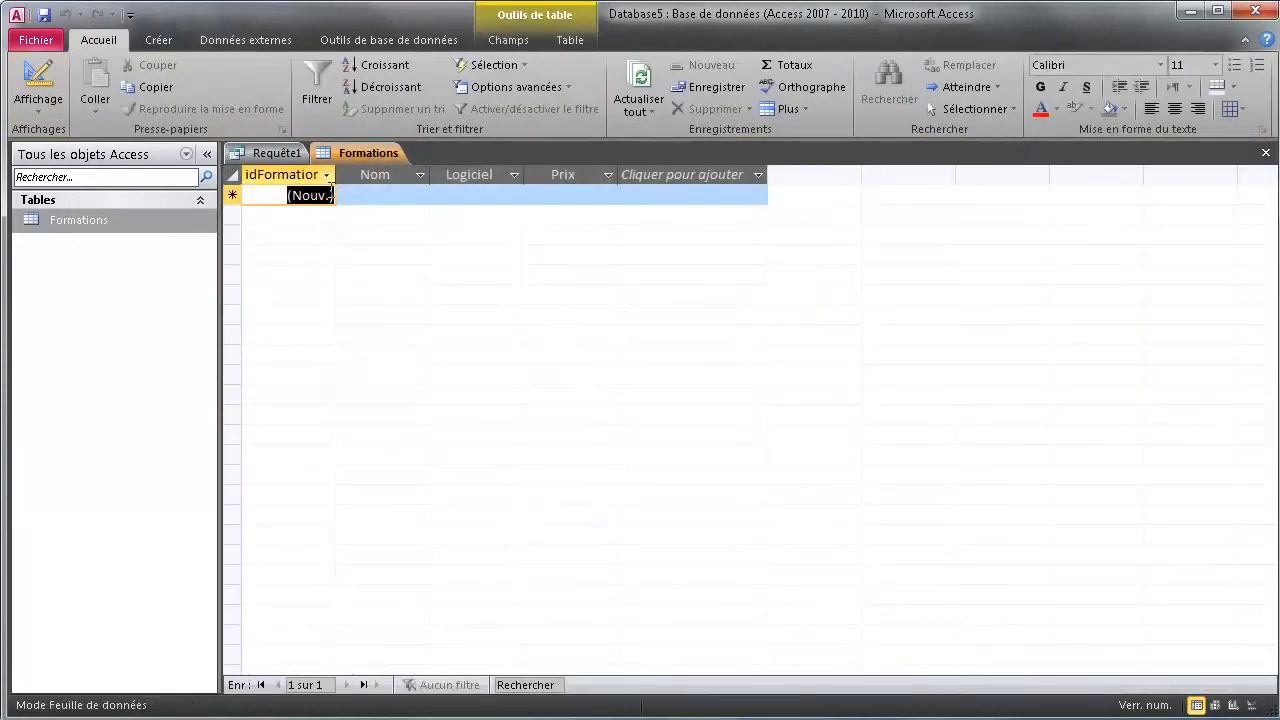
Step: Save the Requête1 query under the name Rq_Table_Formations
left_click(274, 153)
left_click(291, 304)
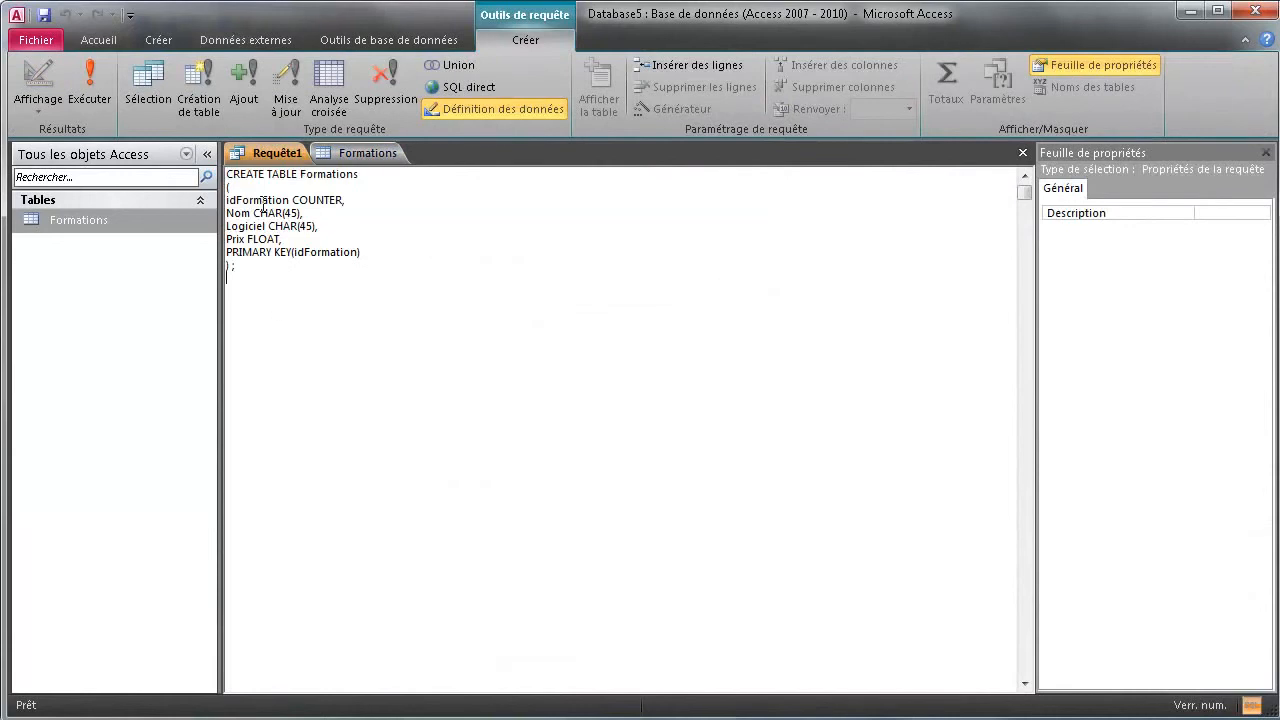
right_click(273, 151)
left_click(314, 162)
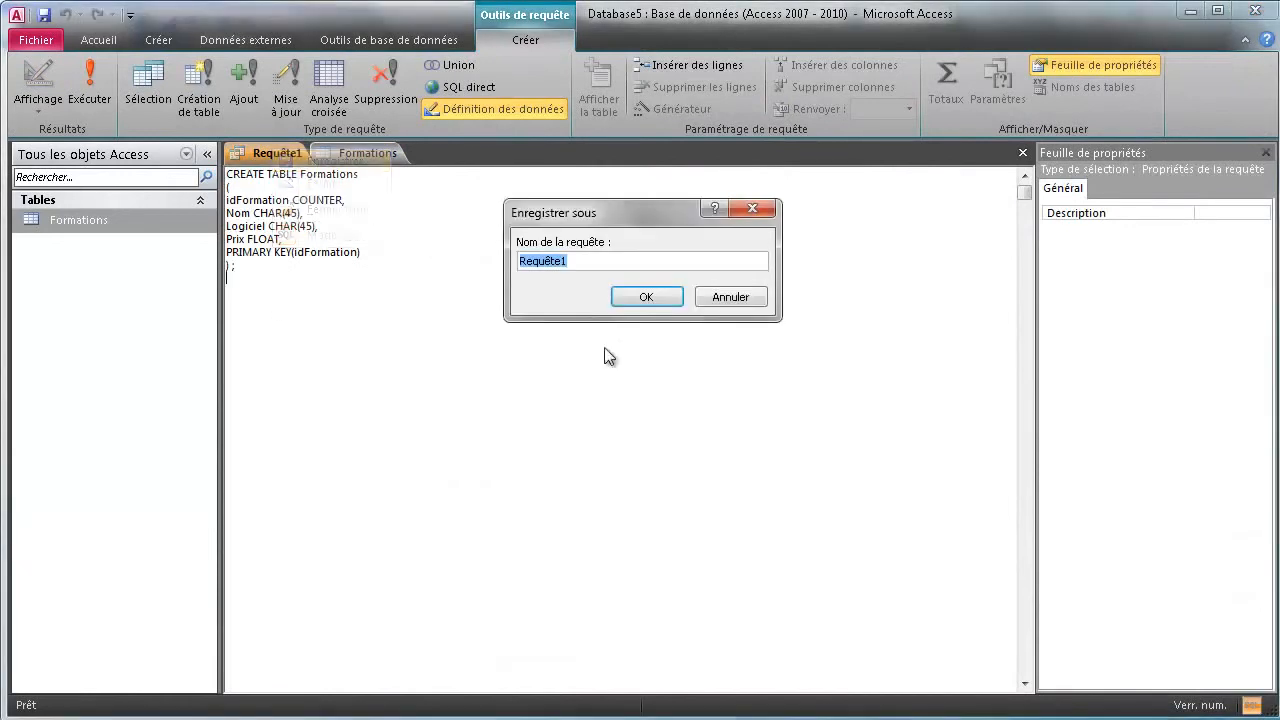
type("Rq_")
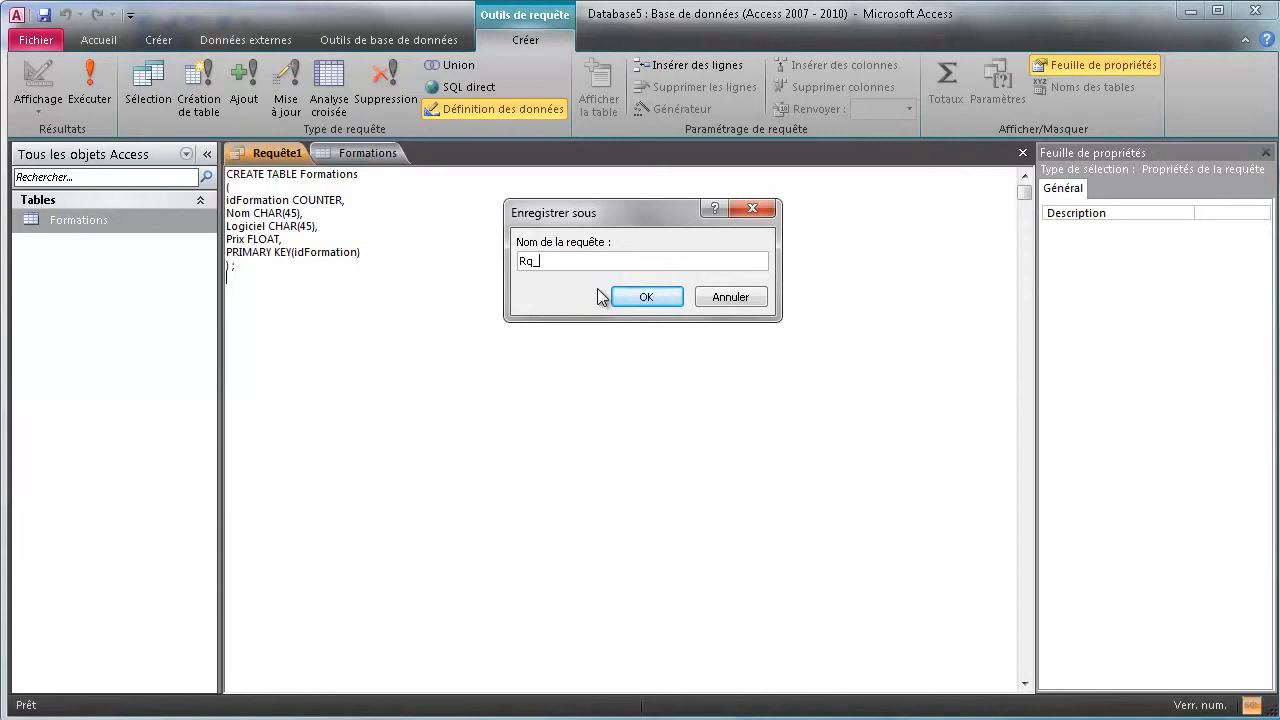
type("Table_Formations")
left_click(648, 297)
Step: Save the Rq_Table_Formations query again and close both it and the Formations table
right_click(320, 150)
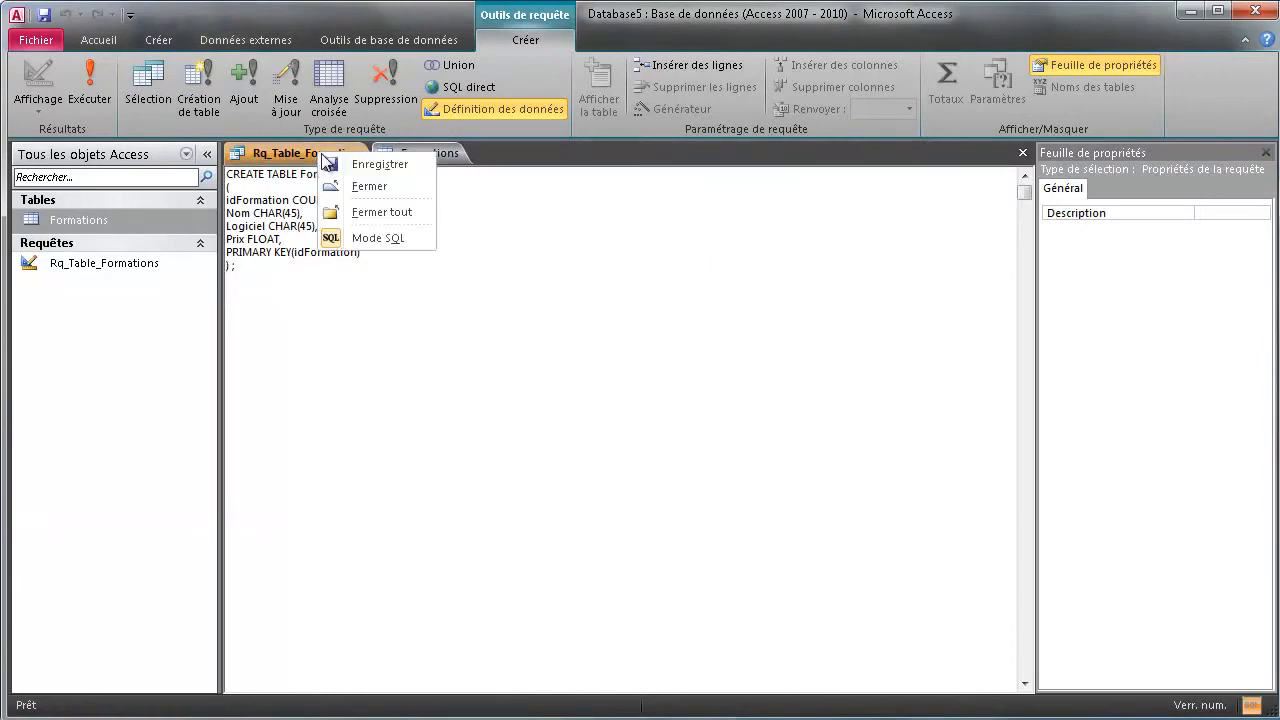
left_click(372, 164)
right_click(340, 153)
left_click(358, 192)
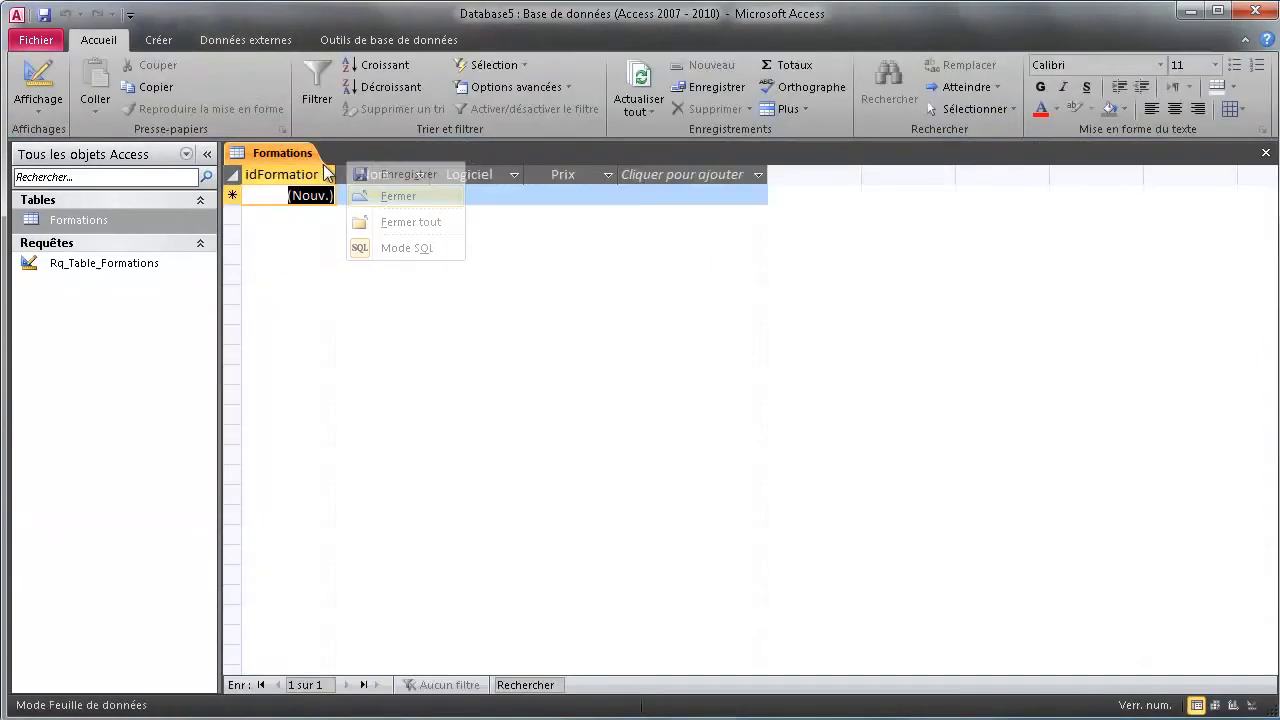
right_click(293, 150)
left_click(340, 181)
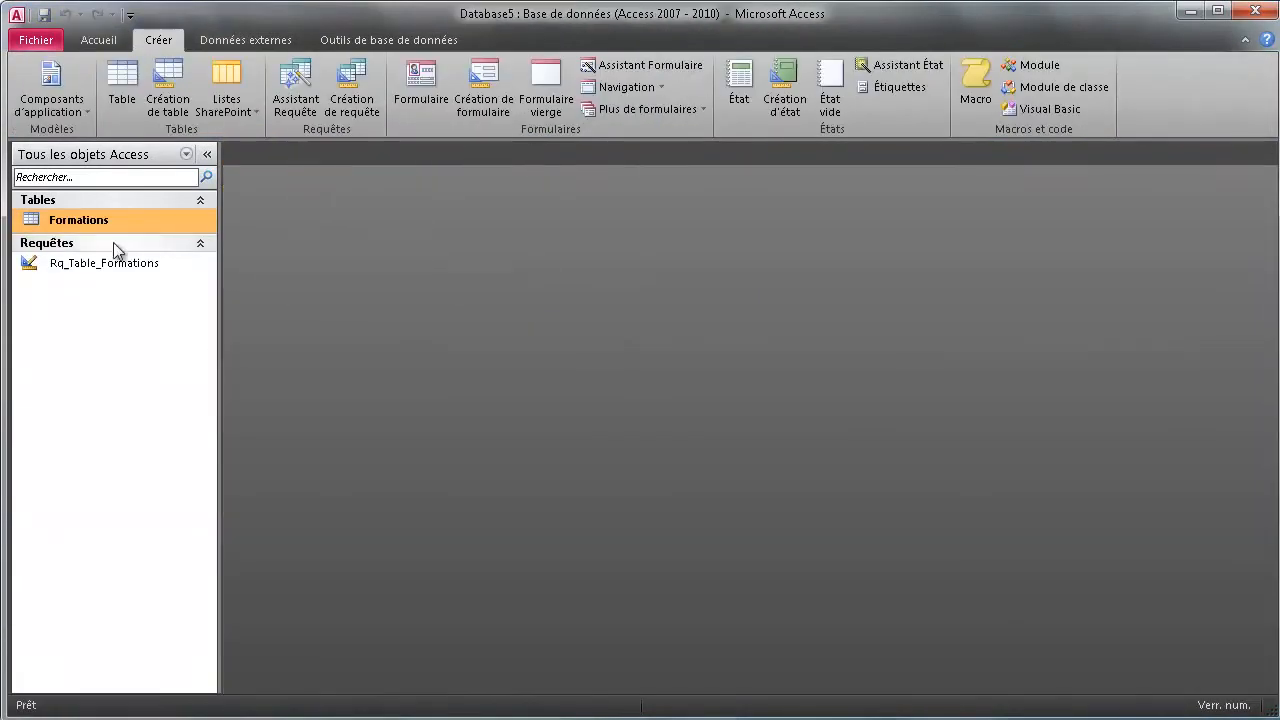
Step: Delete the Formations table from the database and confirm the deletion
left_click(65, 220)
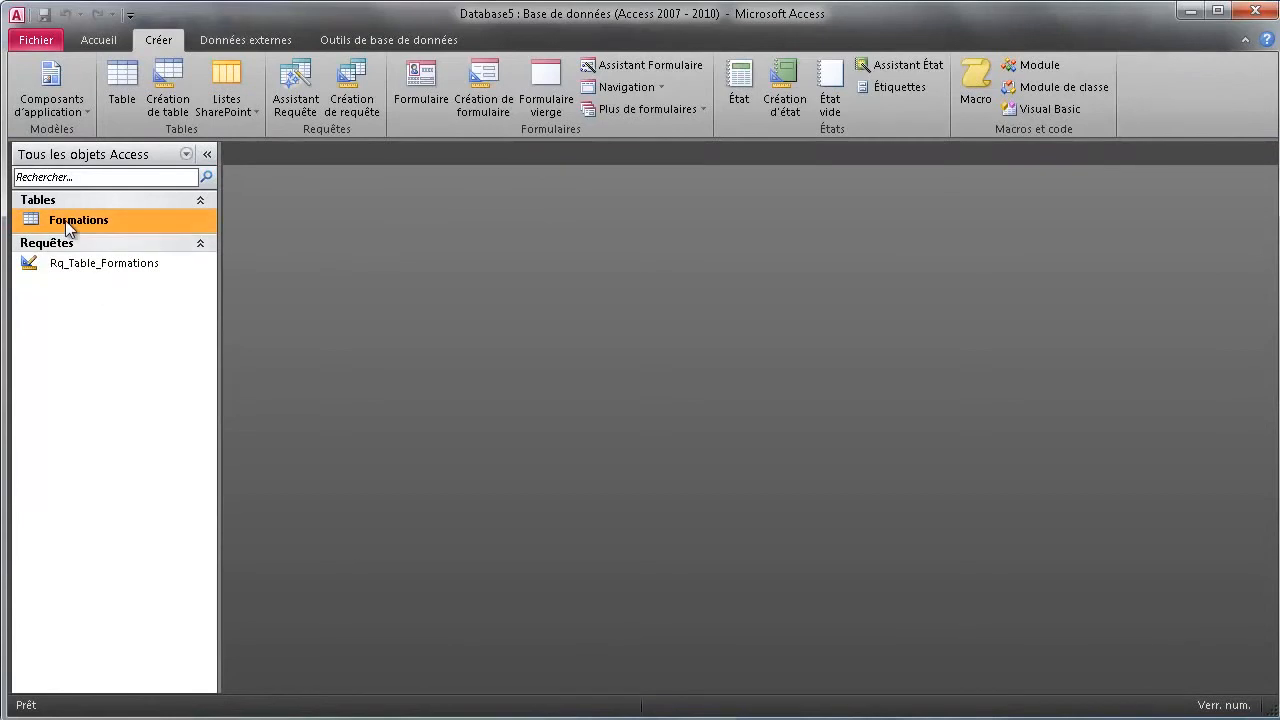
key("Delete")
left_click(737, 540)
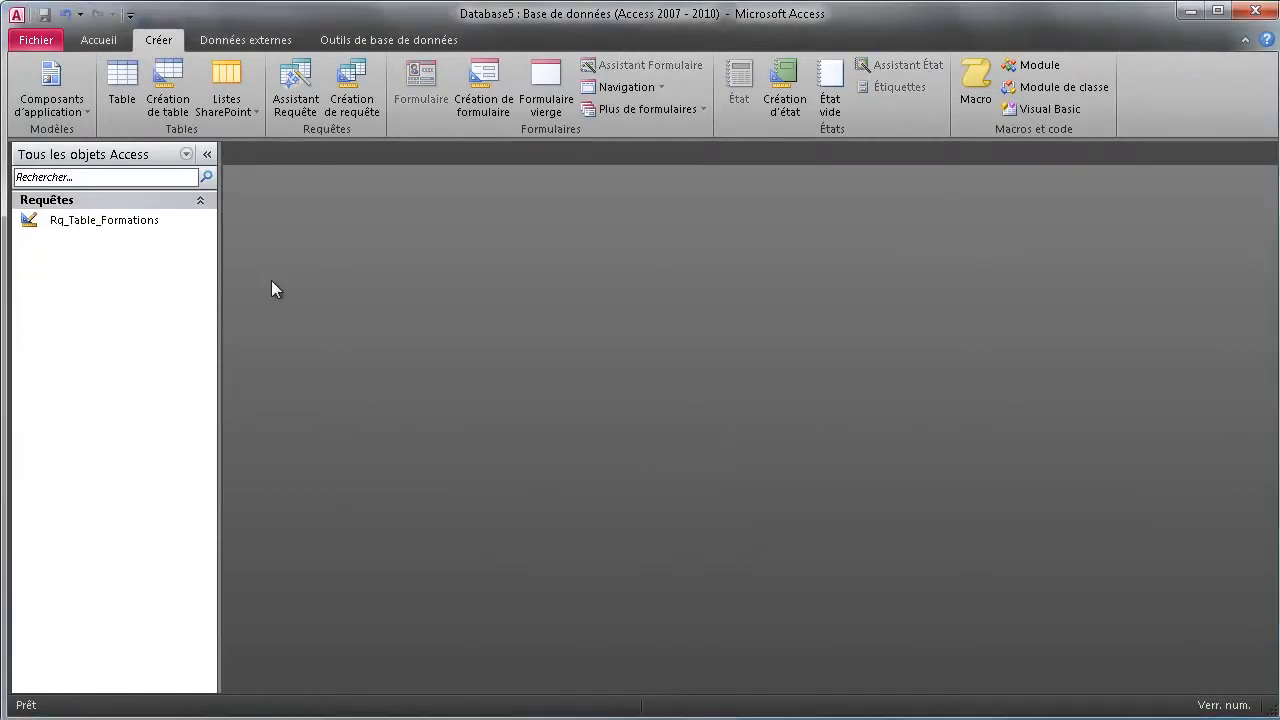
Step: Run the saved Rq_Table_Formations query to recreate the Formations table
left_click(62, 228)
double_click(62, 228)
left_click(760, 540)
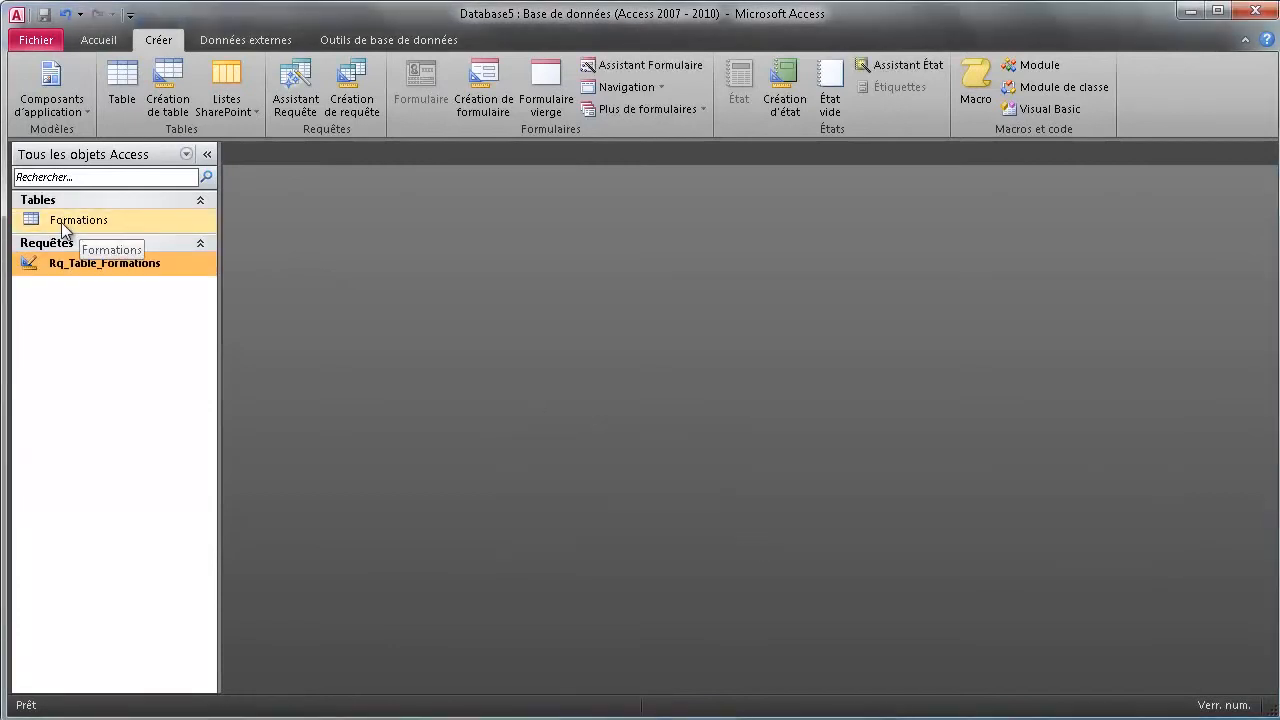
Step: Open the Formations table and widen its Nom, Logiciel and Prix columns
double_click(69, 222)
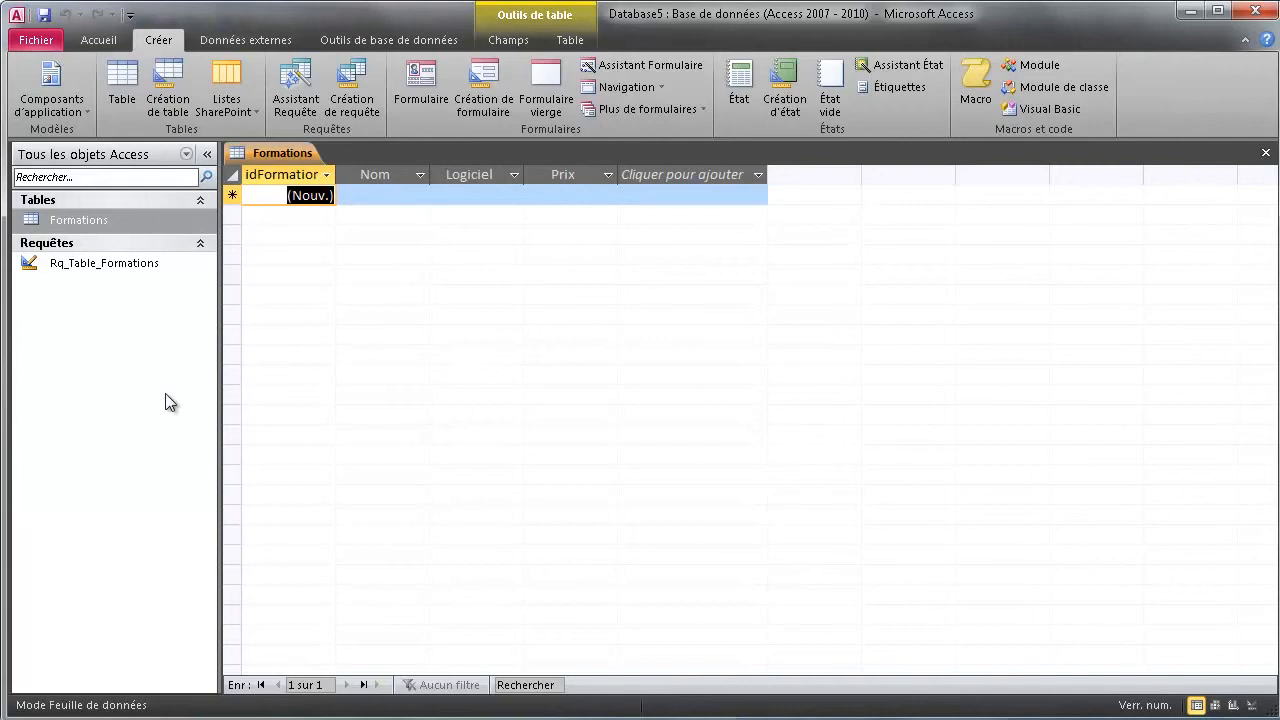
left_click(405, 193)
left_click_drag(429, 167, 497, 167)
left_click_drag(594, 167, 632, 167)
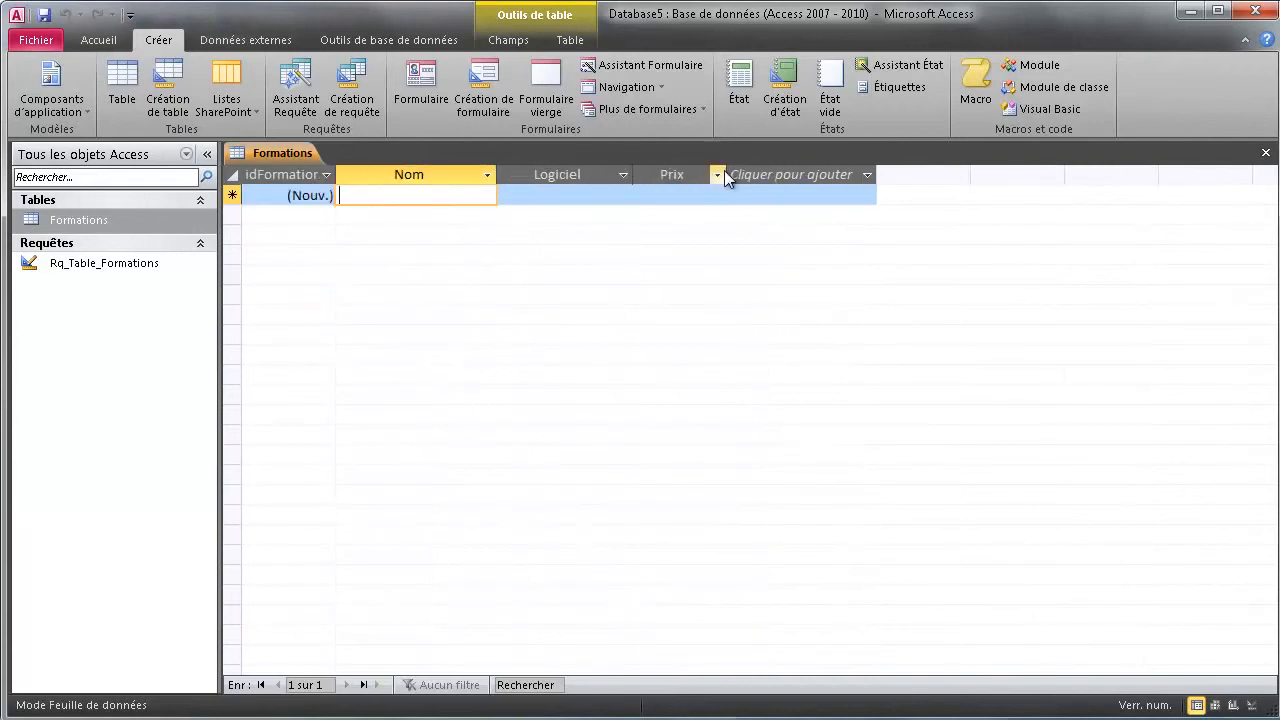
left_click_drag(726, 170, 768, 170)
left_click(786, 176)
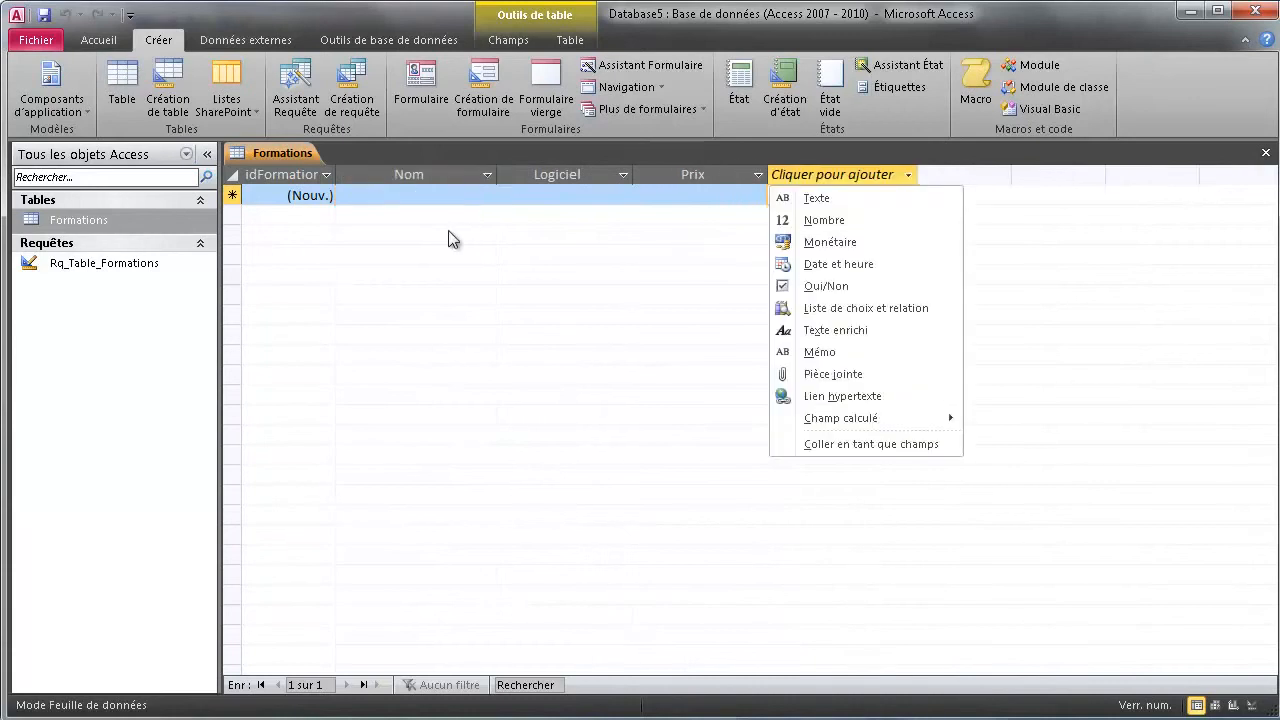
Step: Enter the first record in Formations with Nom Unity3d, Logiciel Unity and Prix 29
left_click(463, 192)
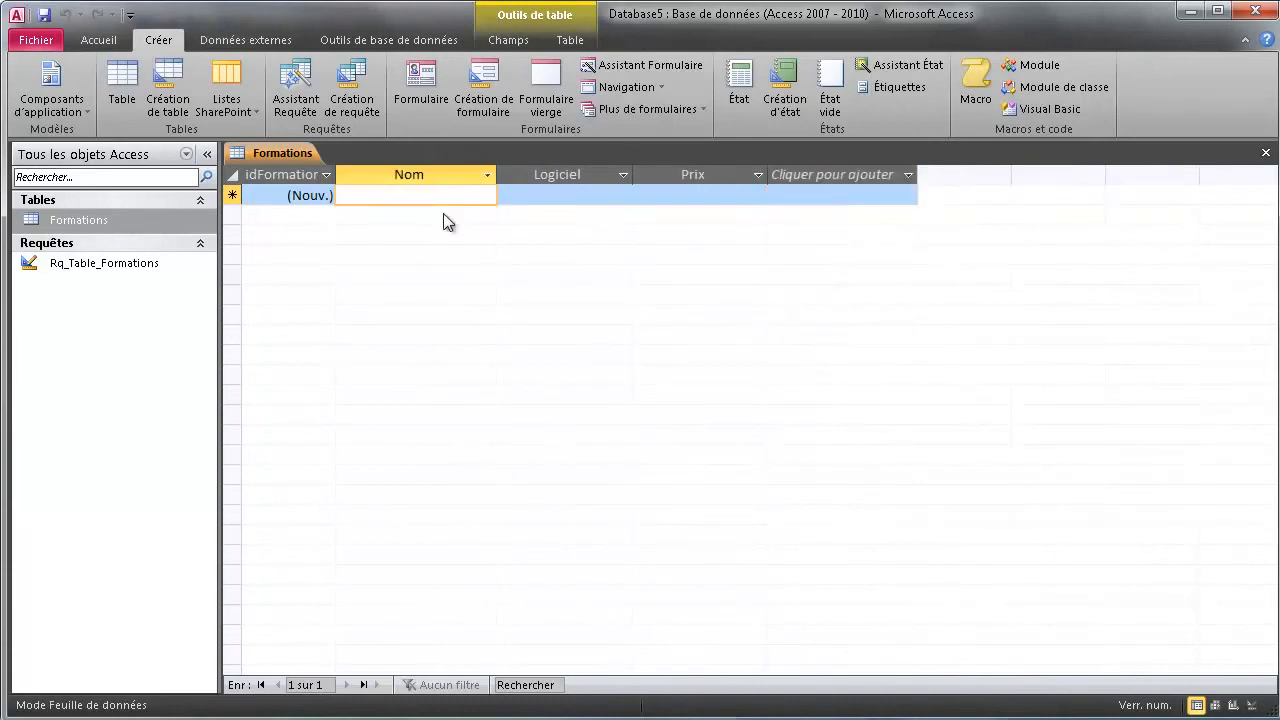
type("Unity")
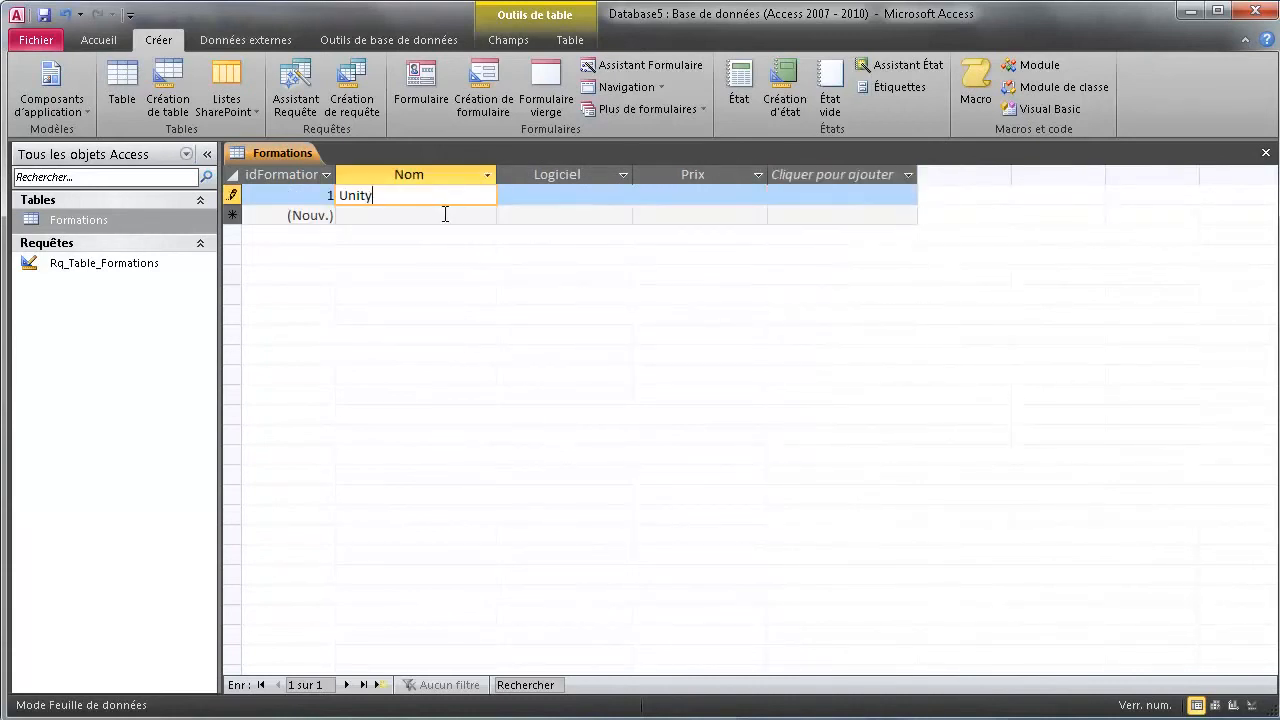
type("3d")
key("Tab")
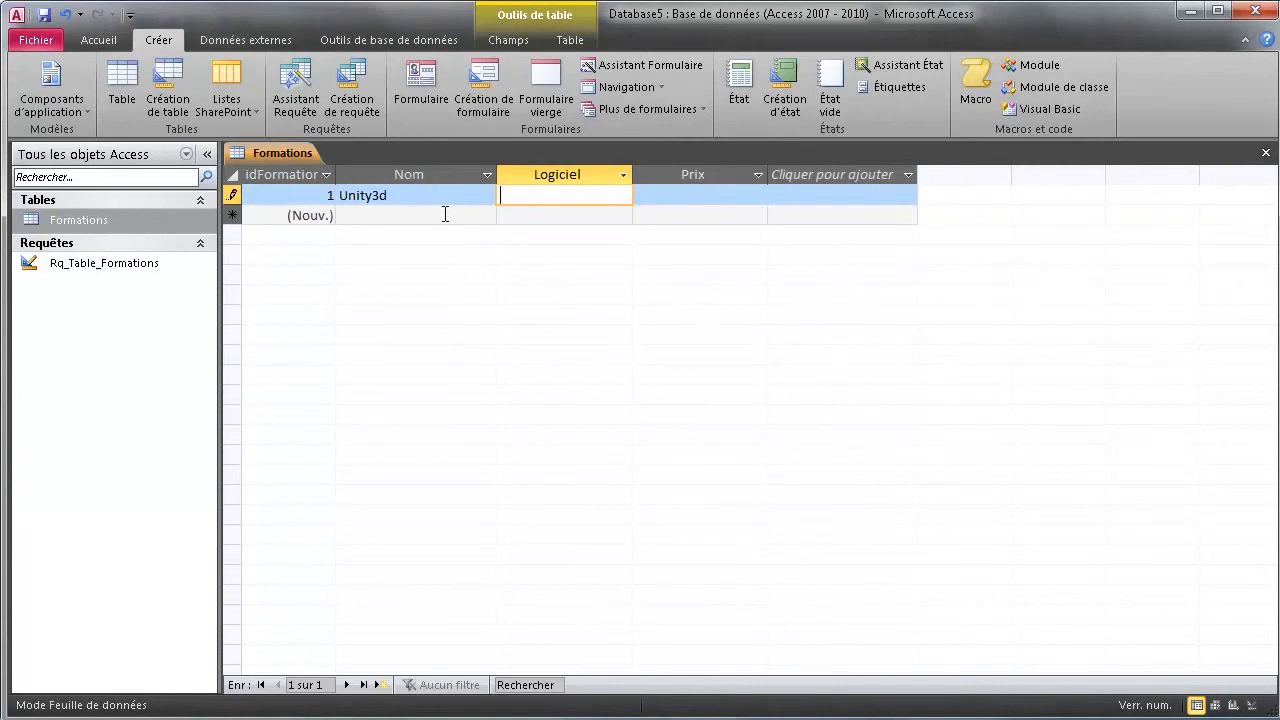
type("Unity")
key("Tab")
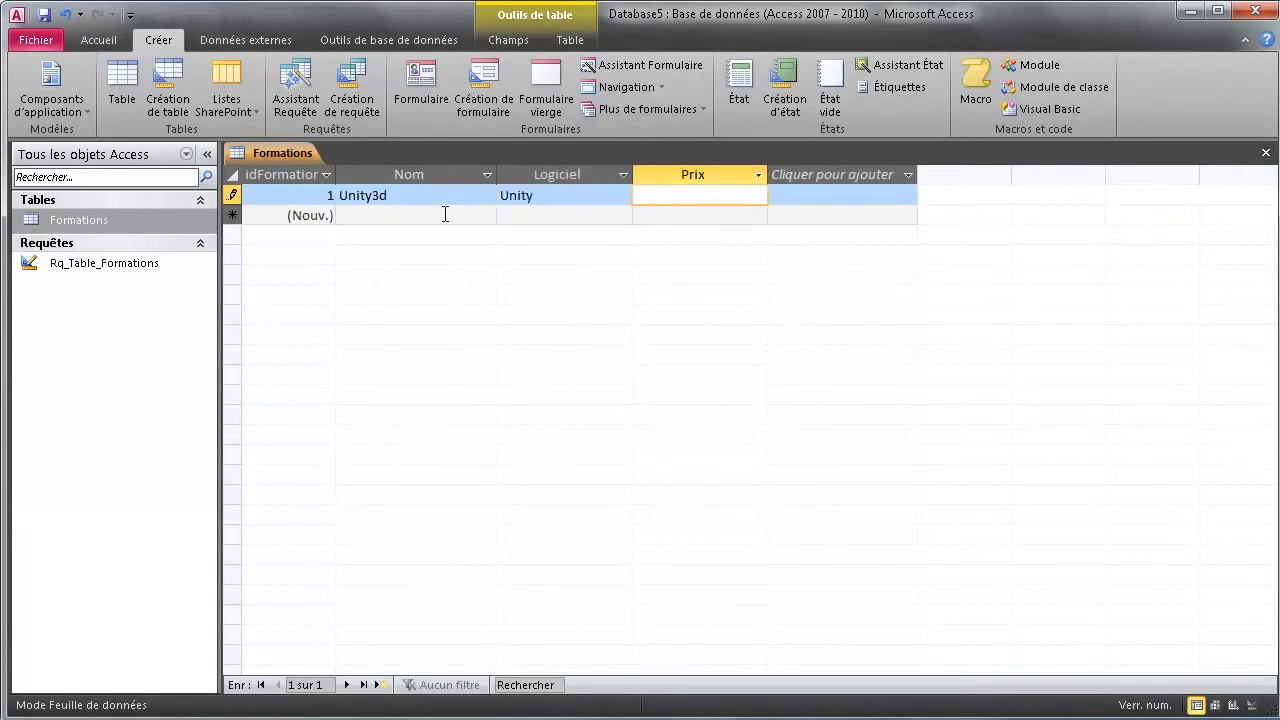
type("29€")
key("BackSpace")
key("Tab")
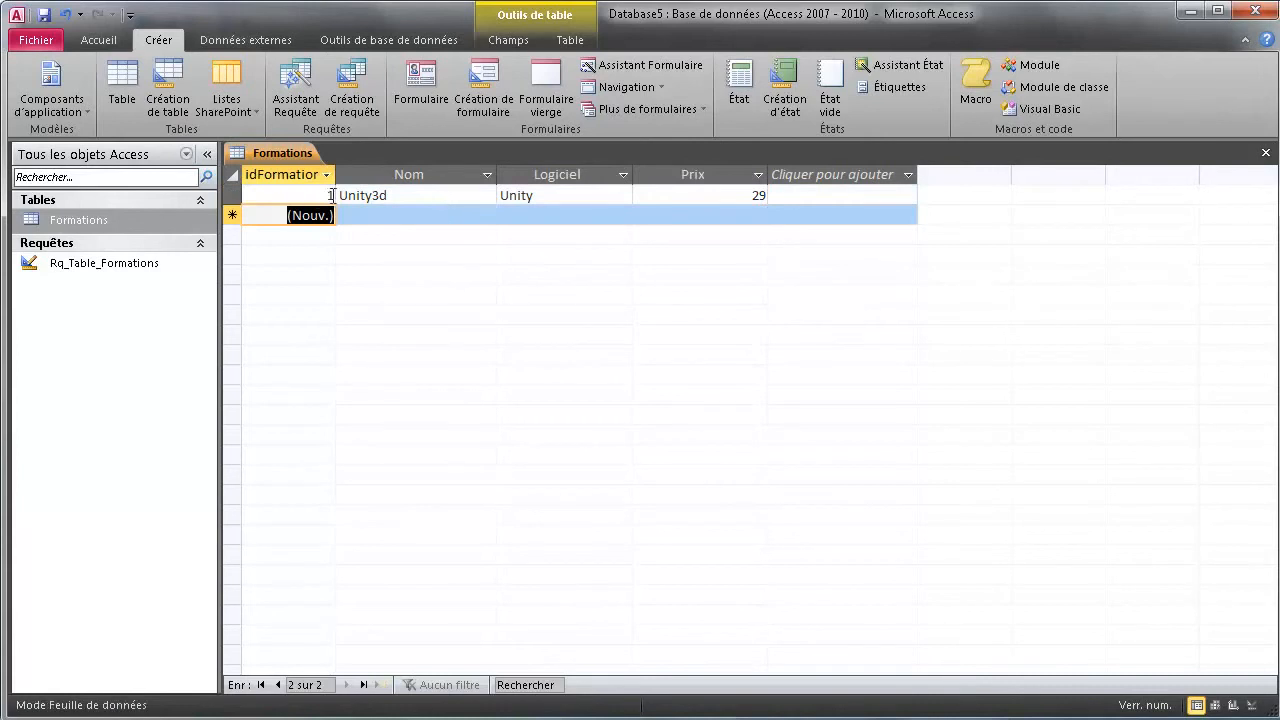
Step: Add a second record with Nom Photoshop, Logiciel Photoshop and Prix 15
left_click(357, 216)
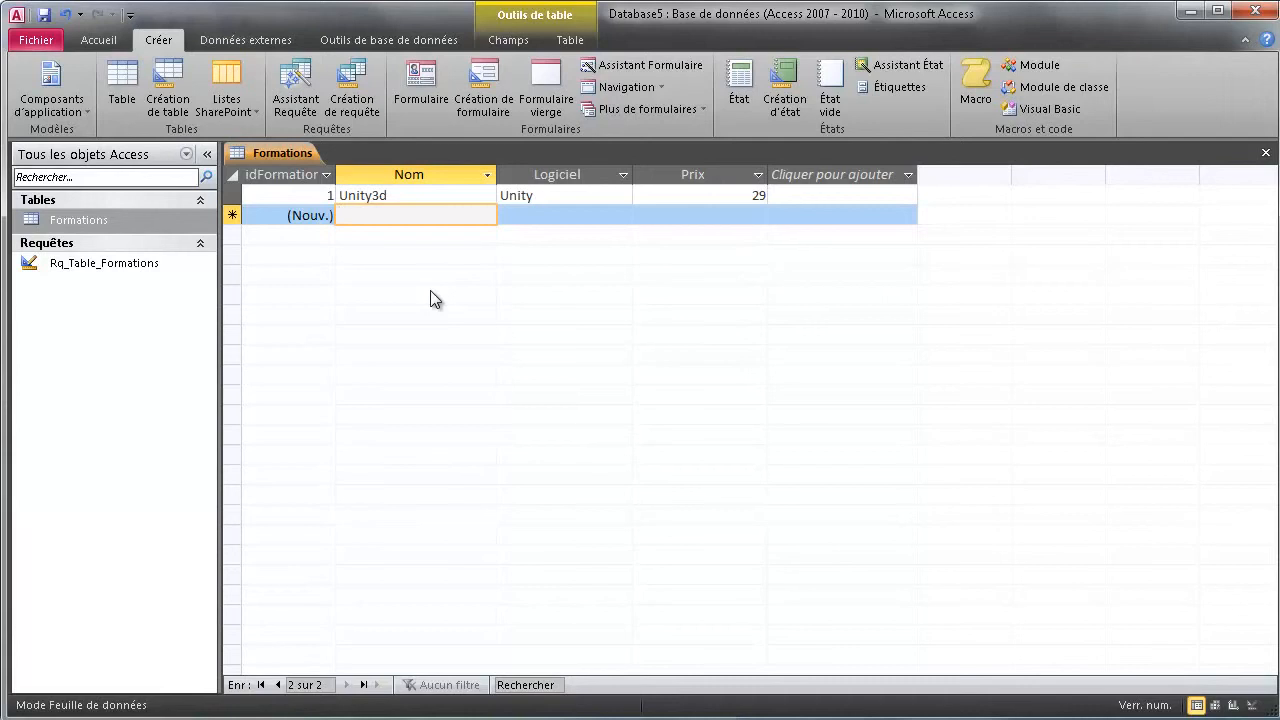
type("Photosh")
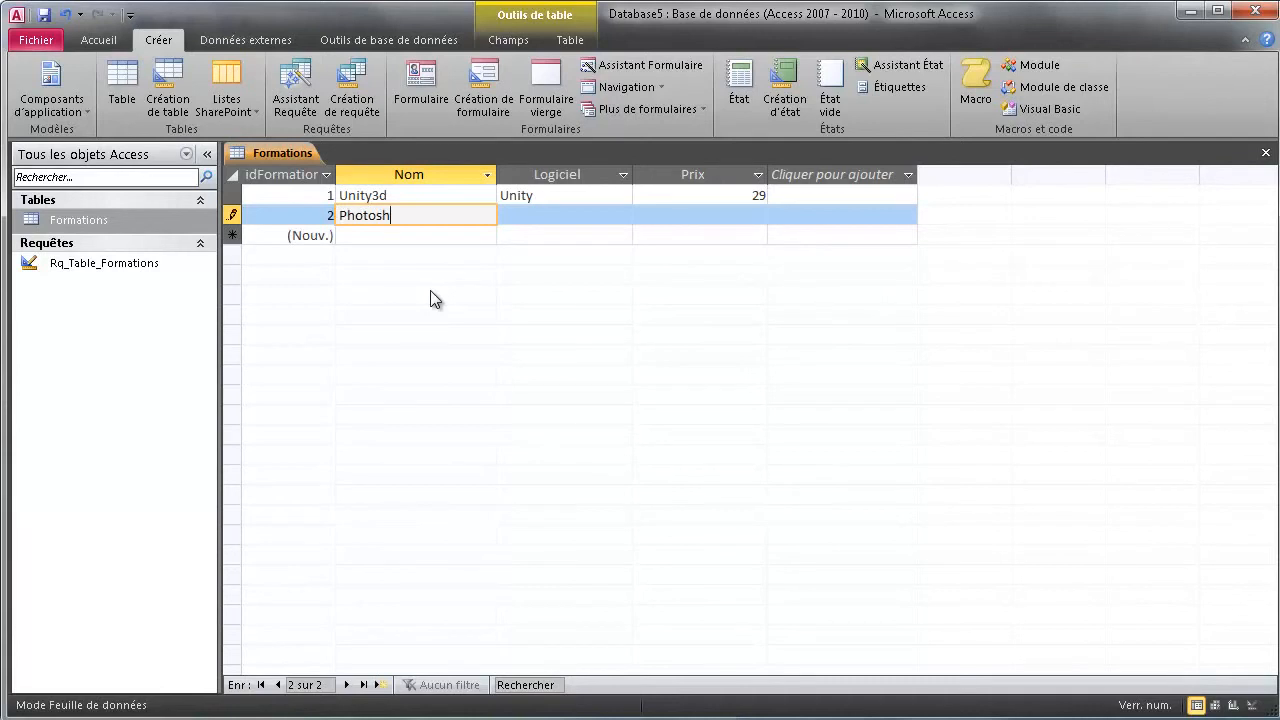
type("op")
key("Tab")
type("Phot")
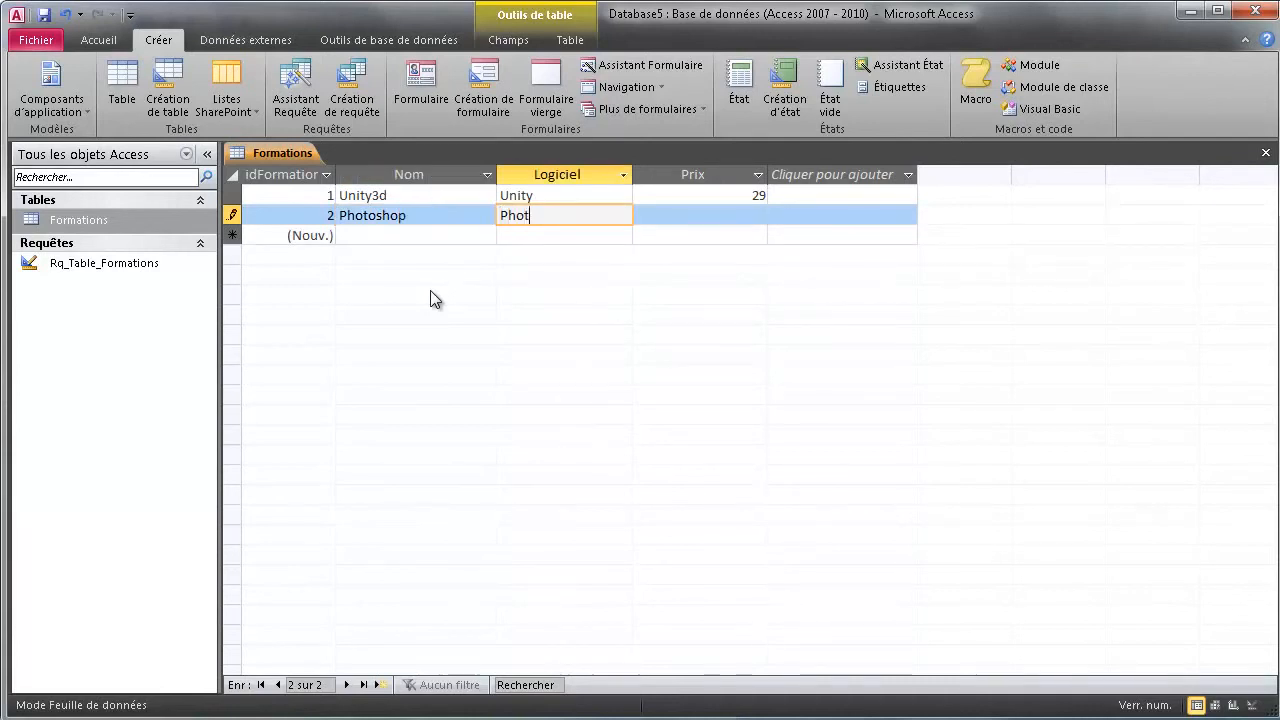
type("oshop")
key("Tab")
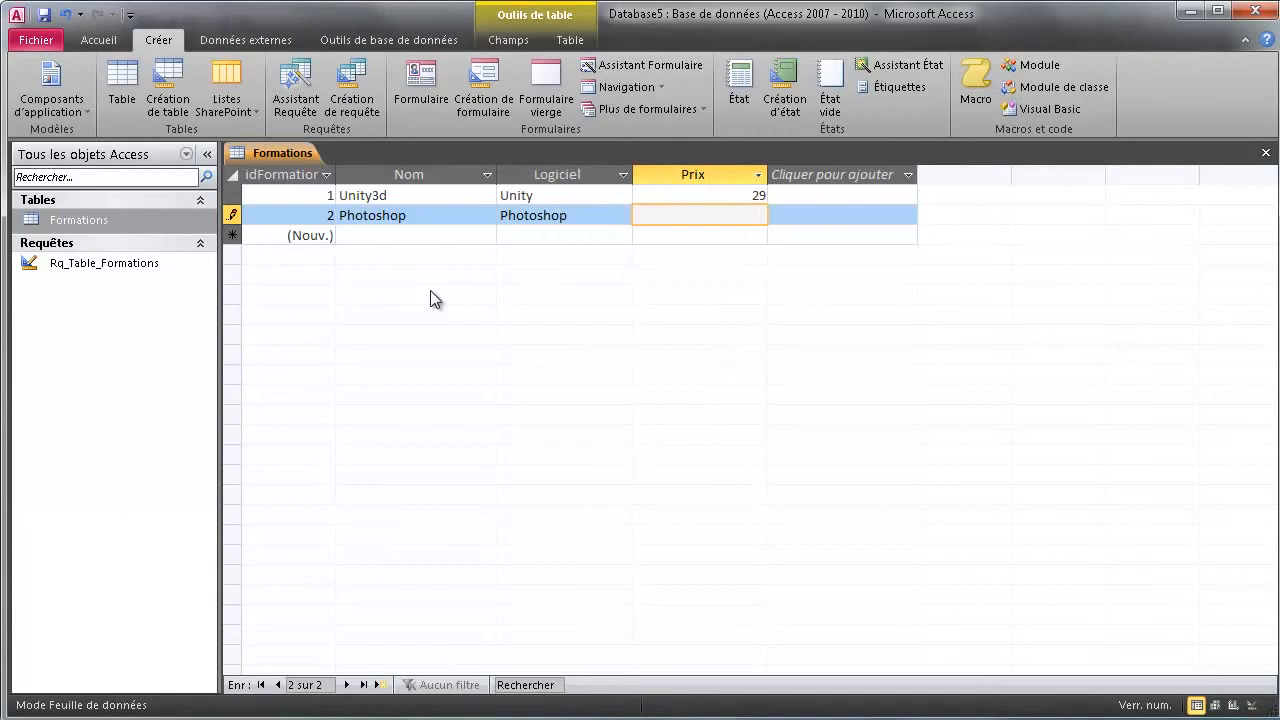
type("15")
key("Tab")
Step: Add a third record with Nom Visual basic, Logiciel Visual studio and Prix 25
key("Tab")
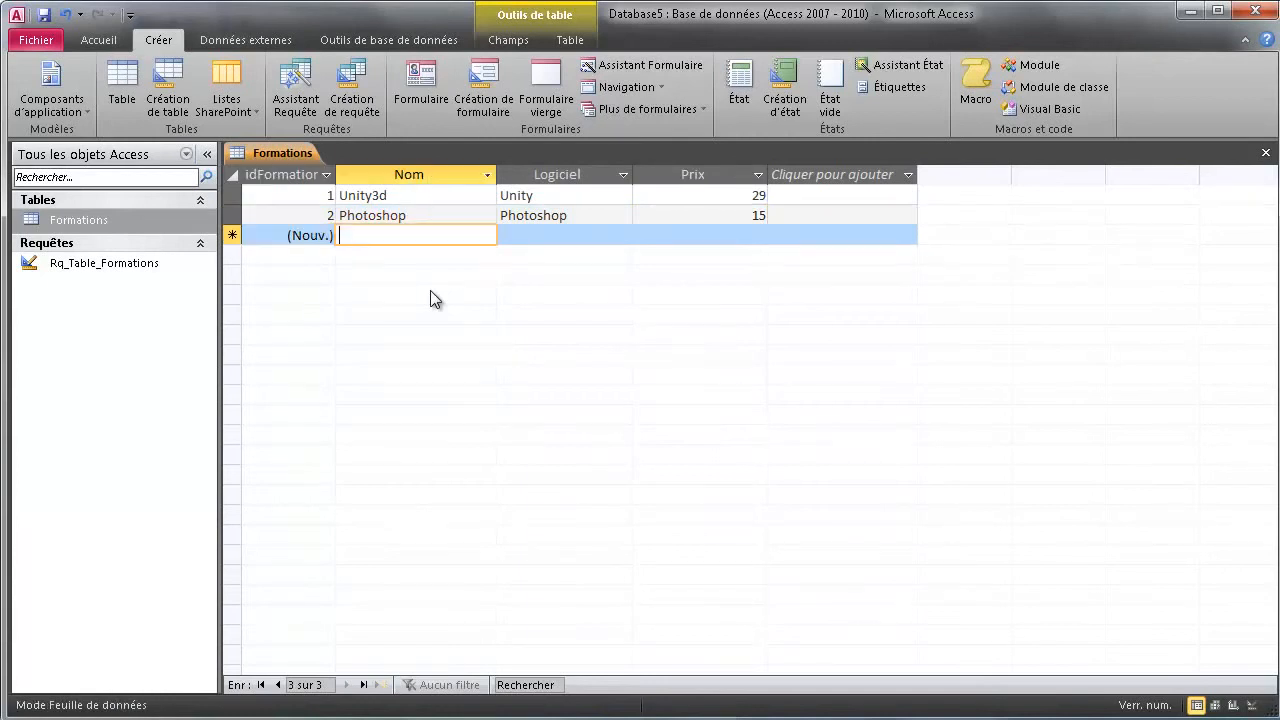
type("Pr")
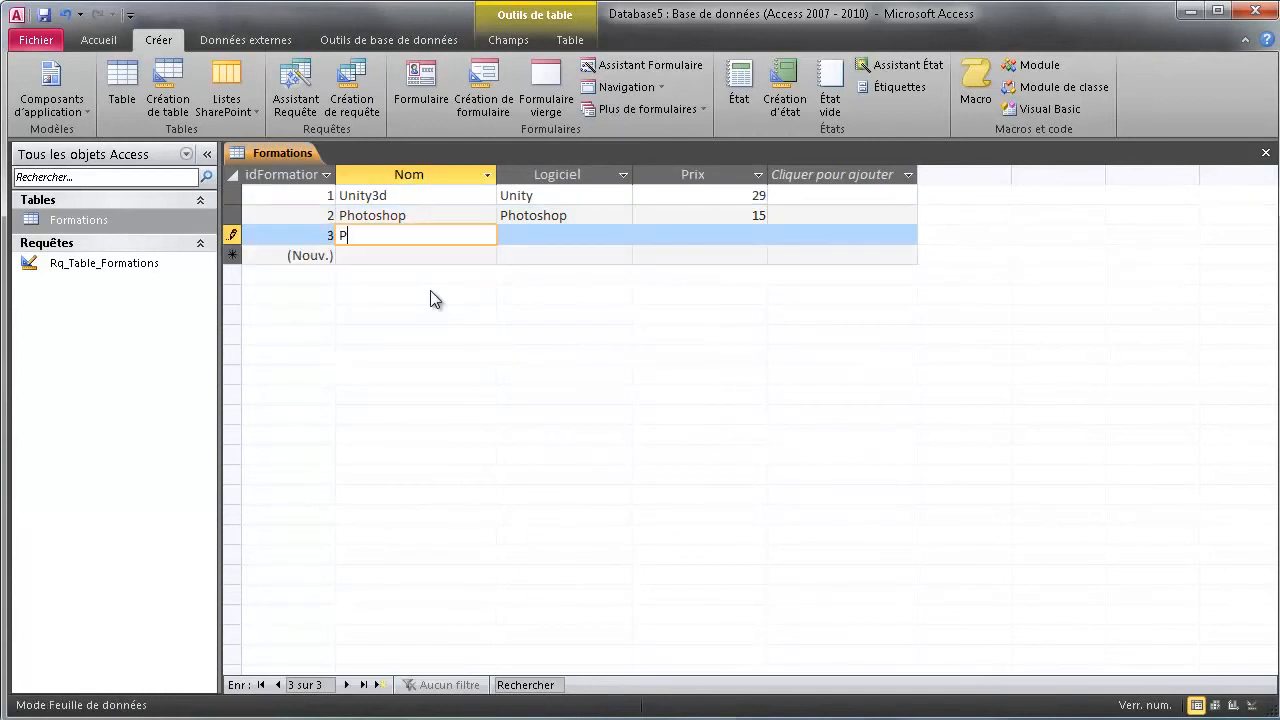
key("BackSpace")
key("BackSpace")
type("Visual basic")
key("Tab")
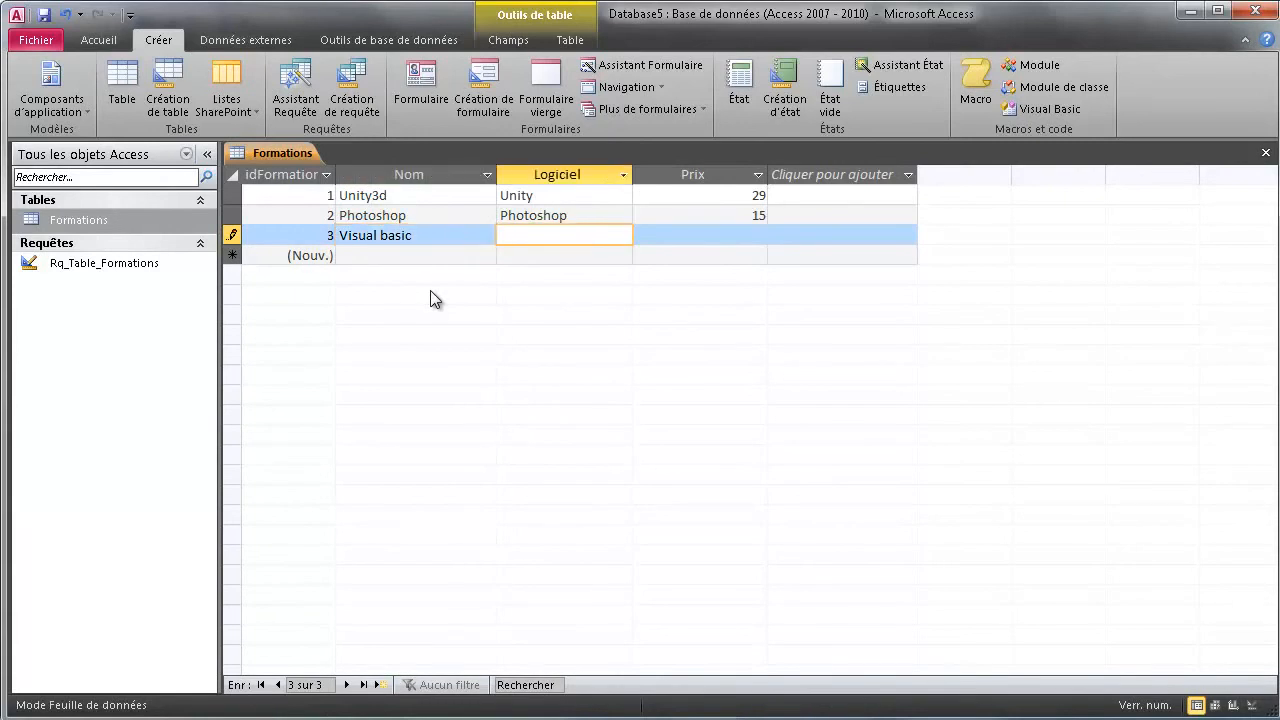
type("Visual studio")
key("Tab")
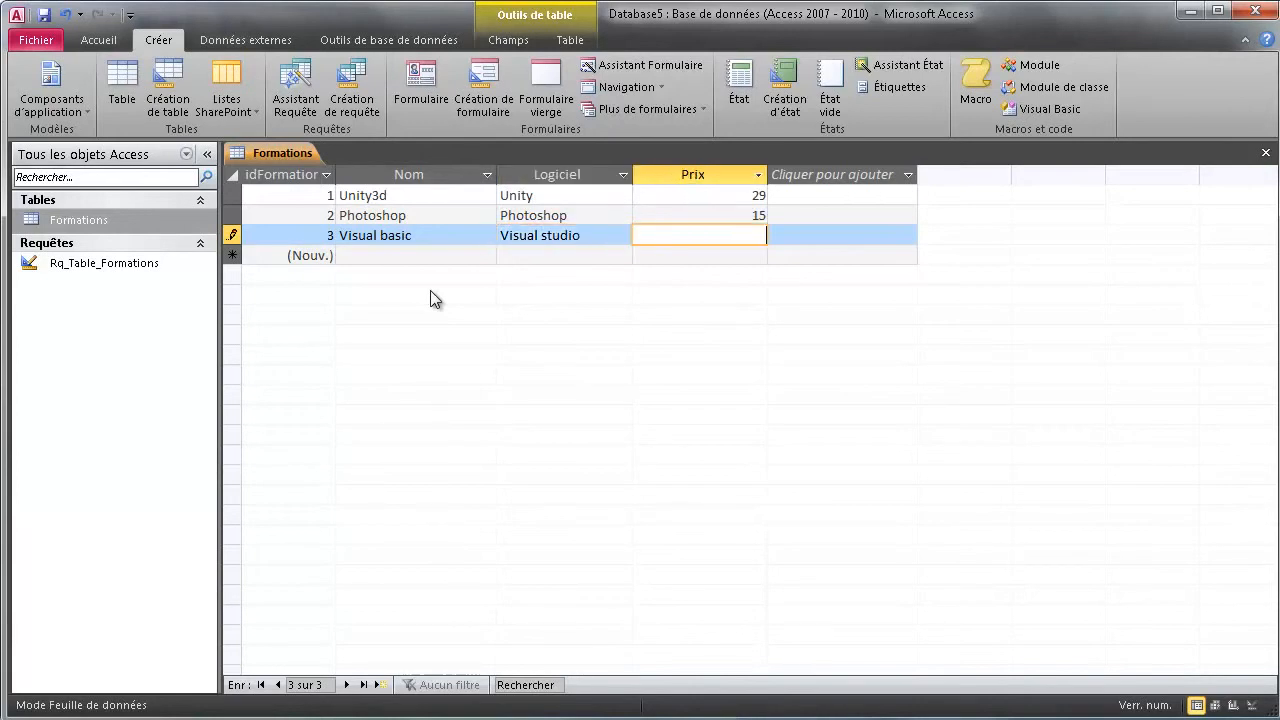
type("25")
key("Tab")
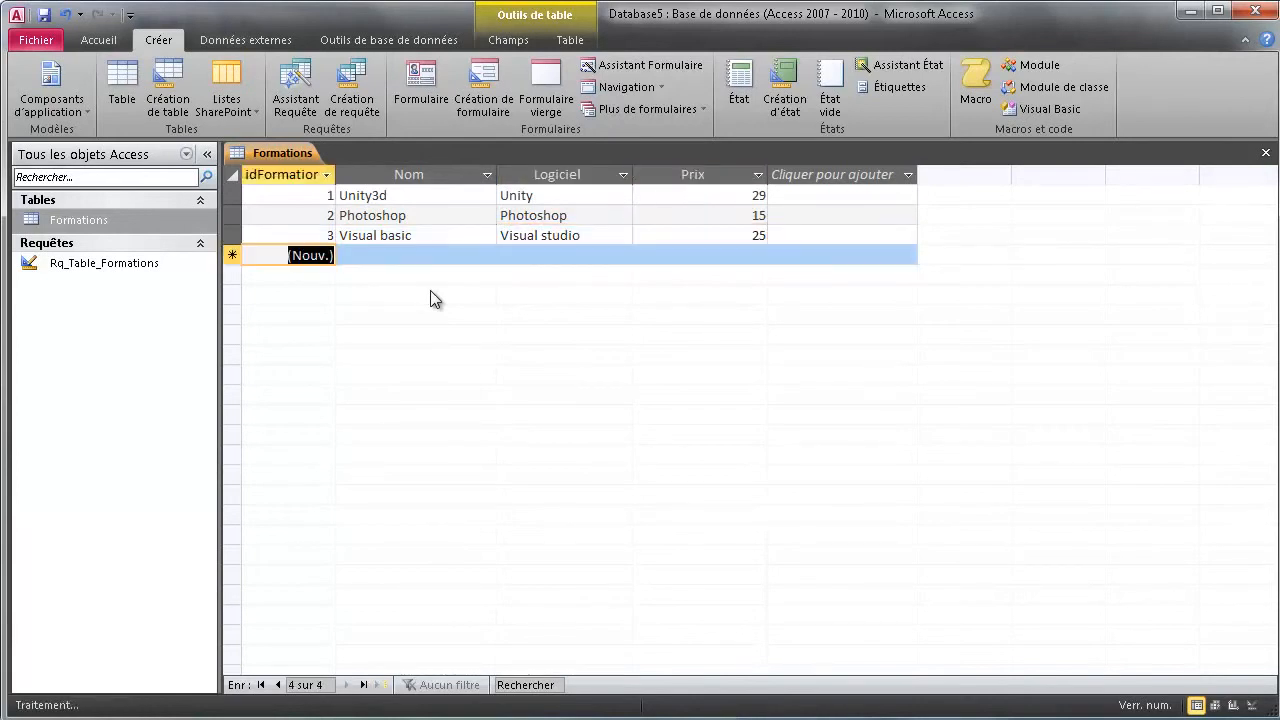
Step: Add a fourth record with Nom Securite, Logiciel divers and Prix 0
key("Tab")
type("S")
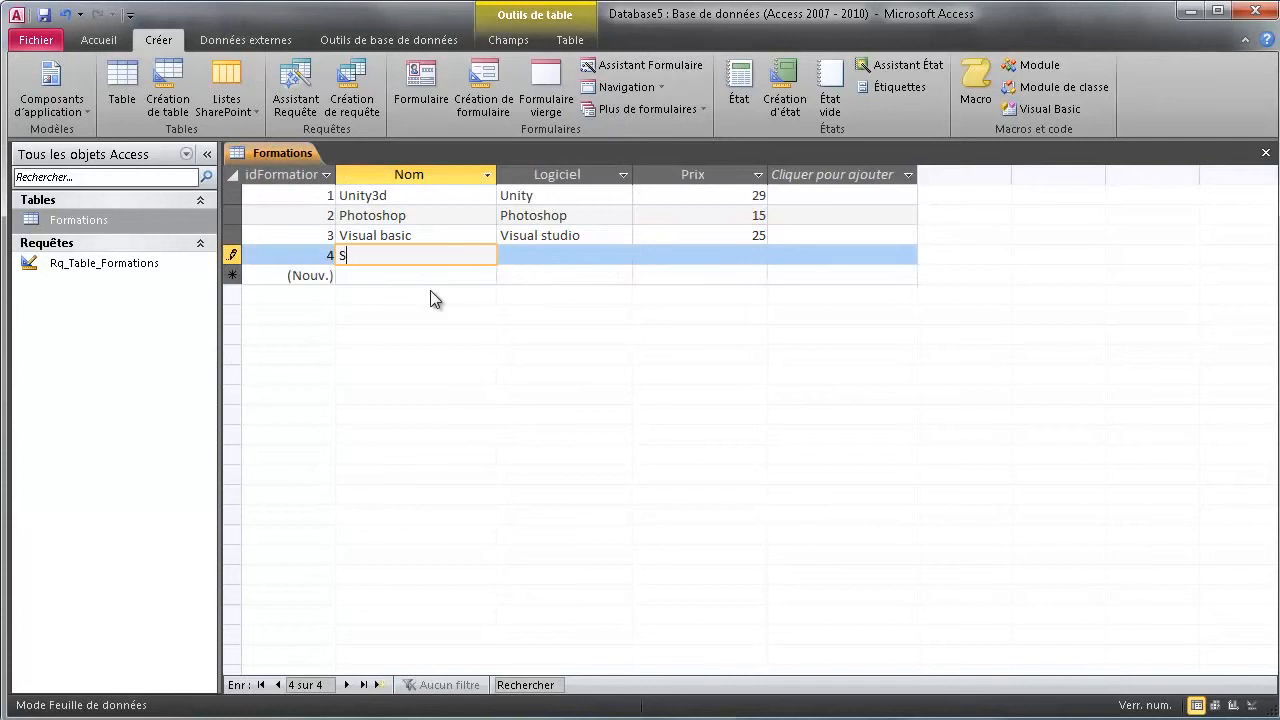
type("ecurite")
key("Tab")
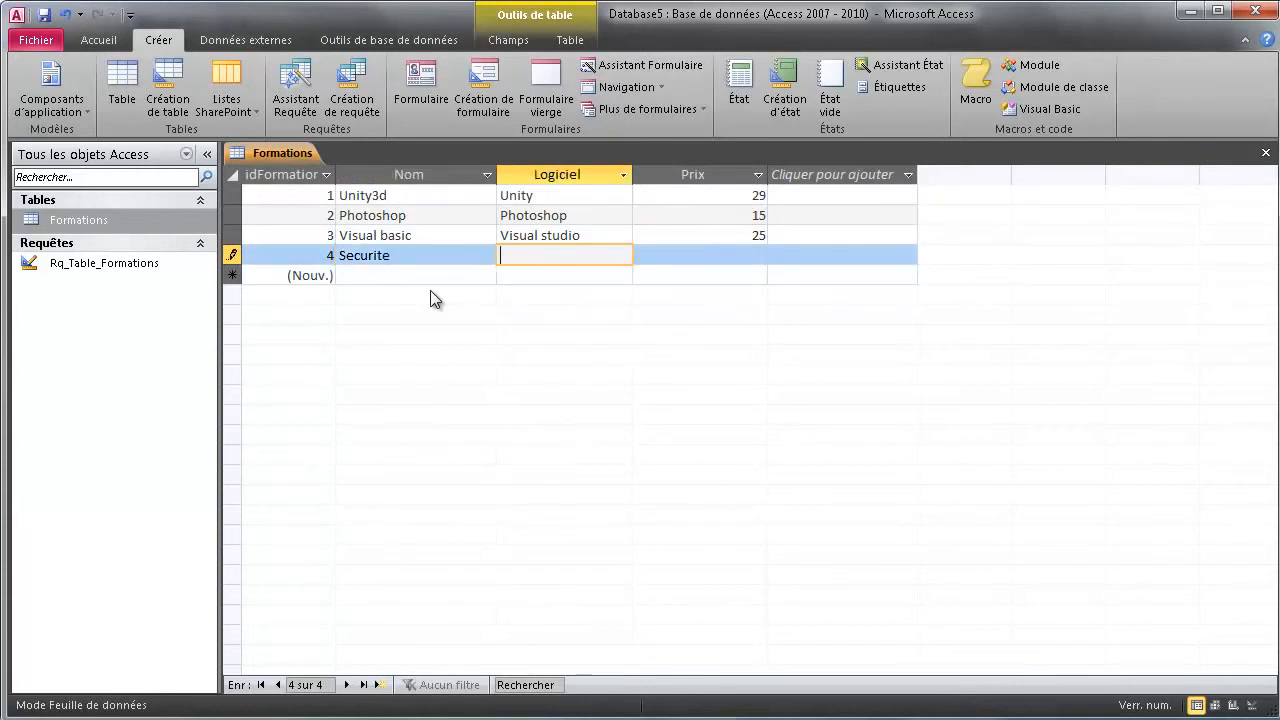
type("divers")
key("Tab")
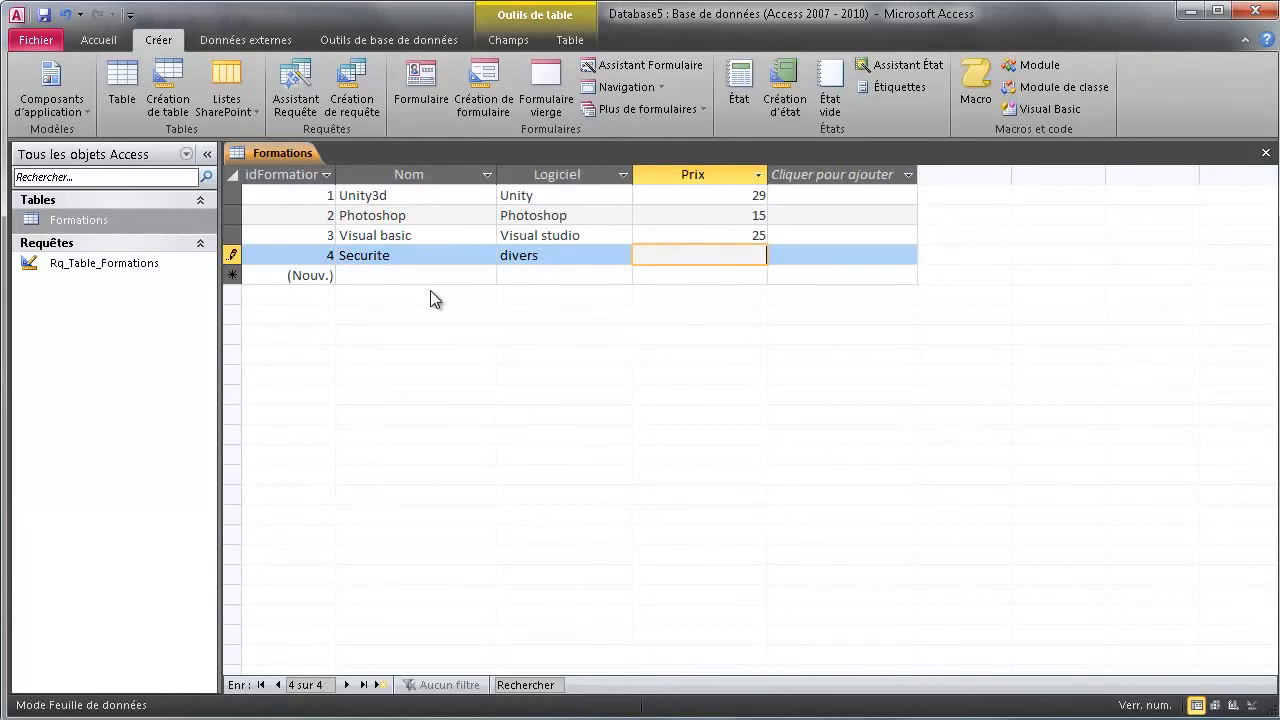
type("0")
key("Tab")
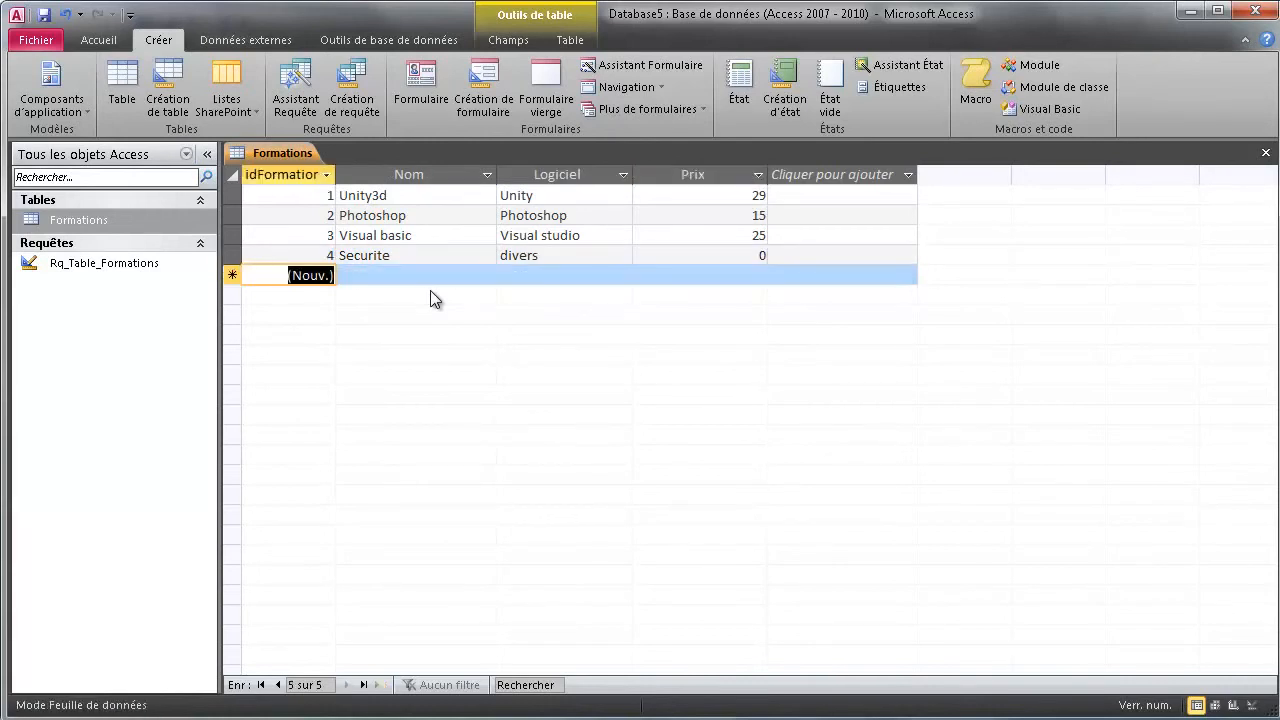
Step: Add a fifth record with Nom iPhone, Logiciel Unity and Prix 25
key("Tab")
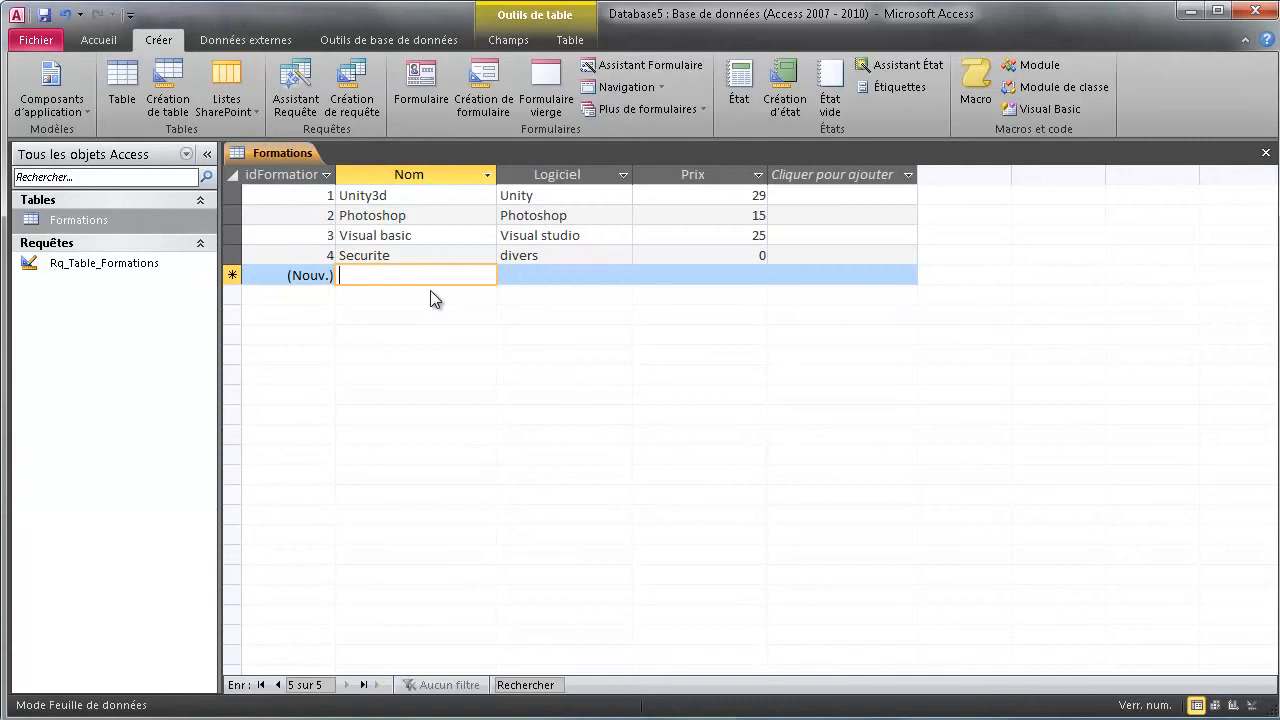
type("iPhone")
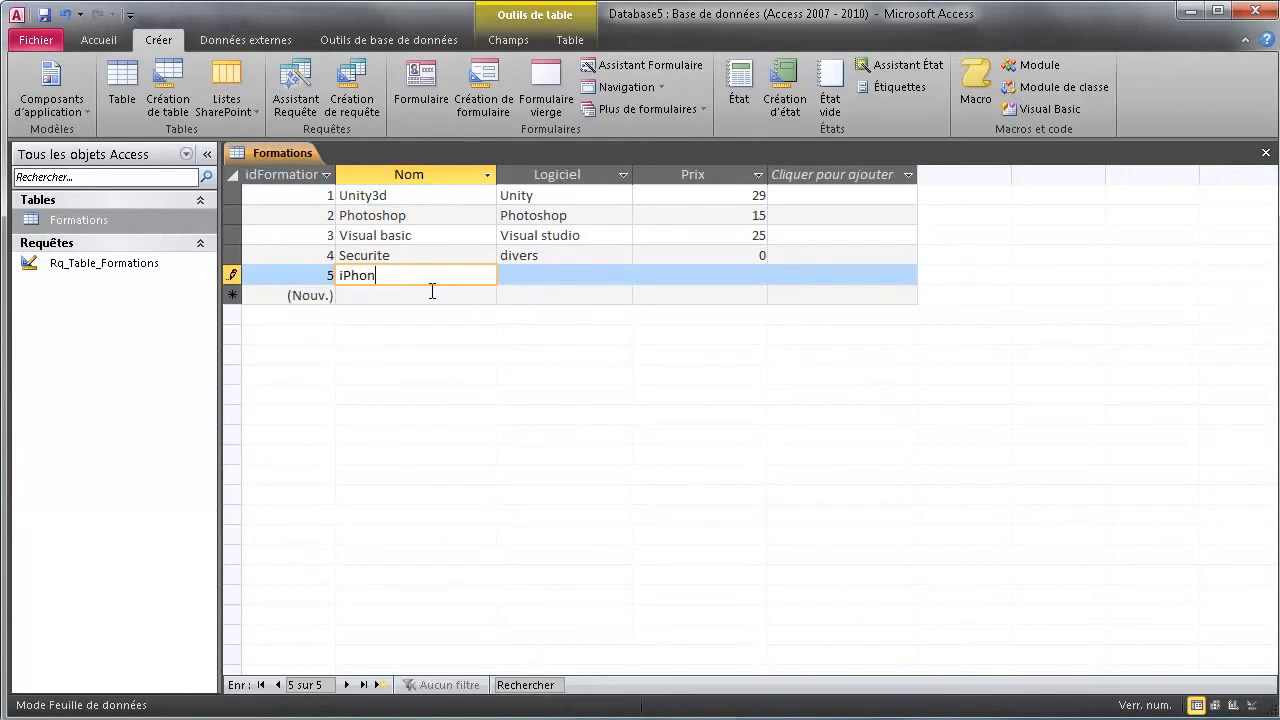
key("Tab")
type("U")
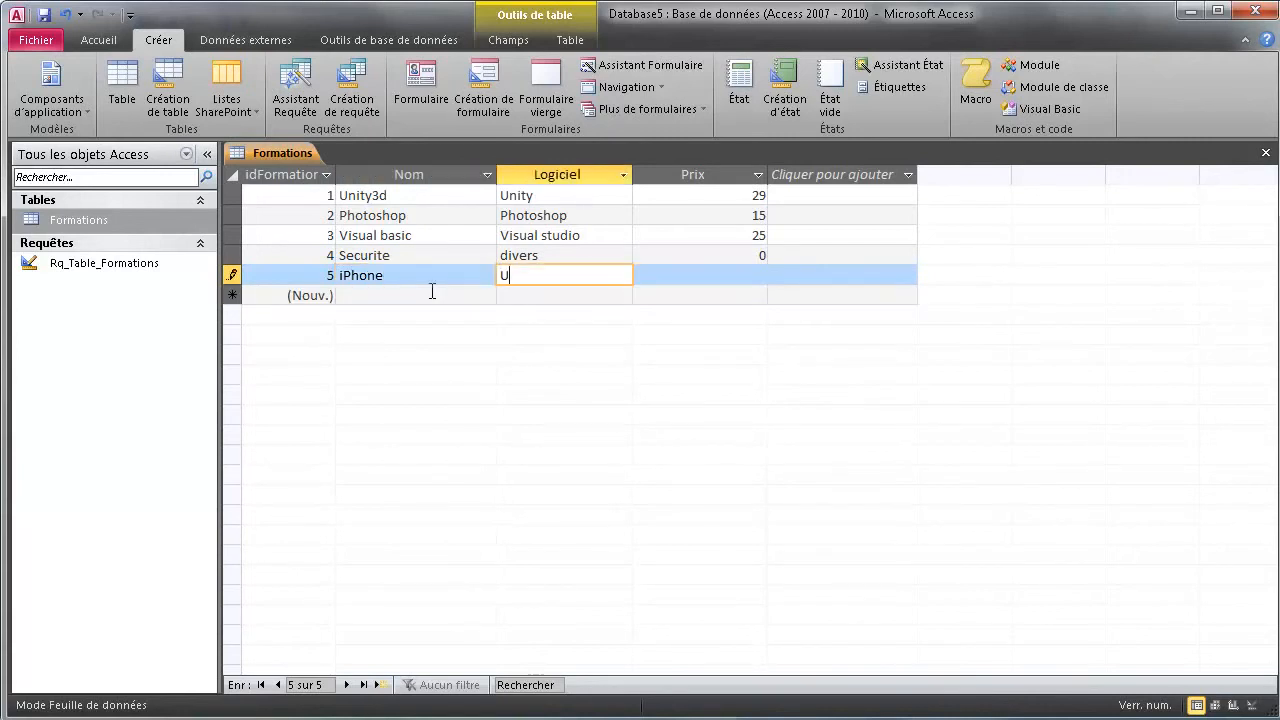
type("nity")
key("Tab")
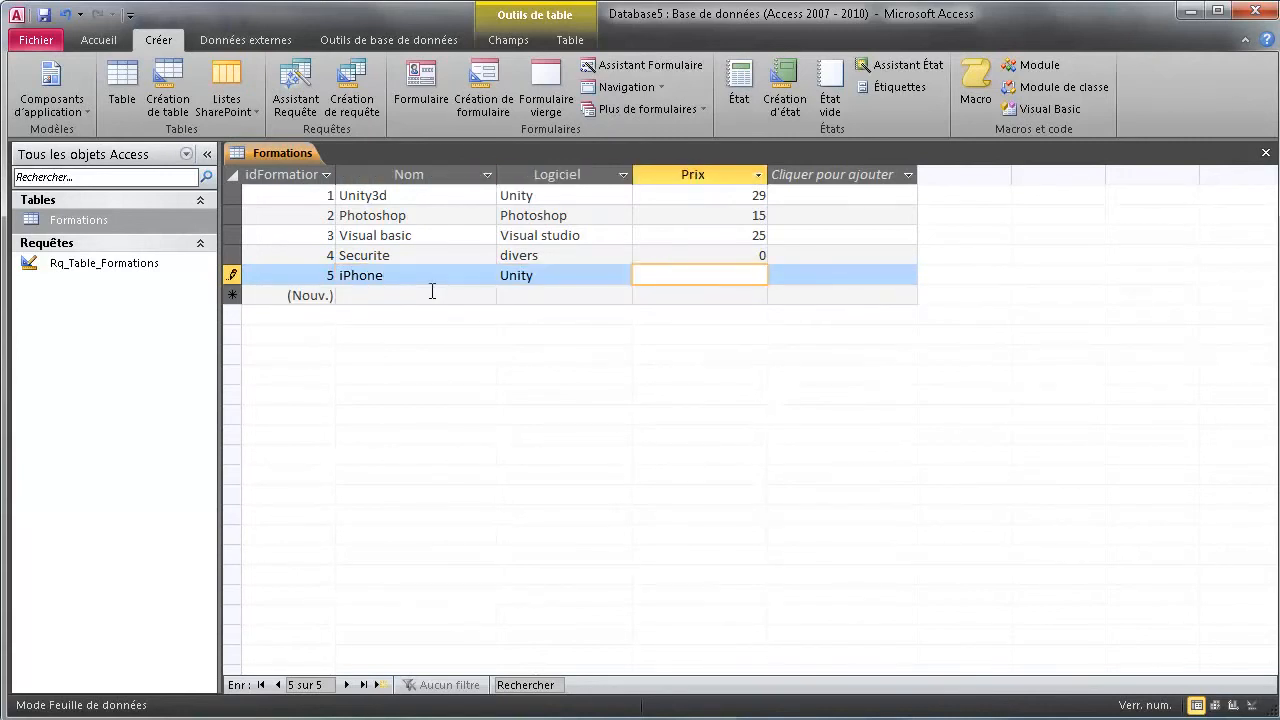
type("25")
key("Tab")
Step: Add a sixth record with Nom Site web, Logiciel komodo and Prix 0
key("Tab")
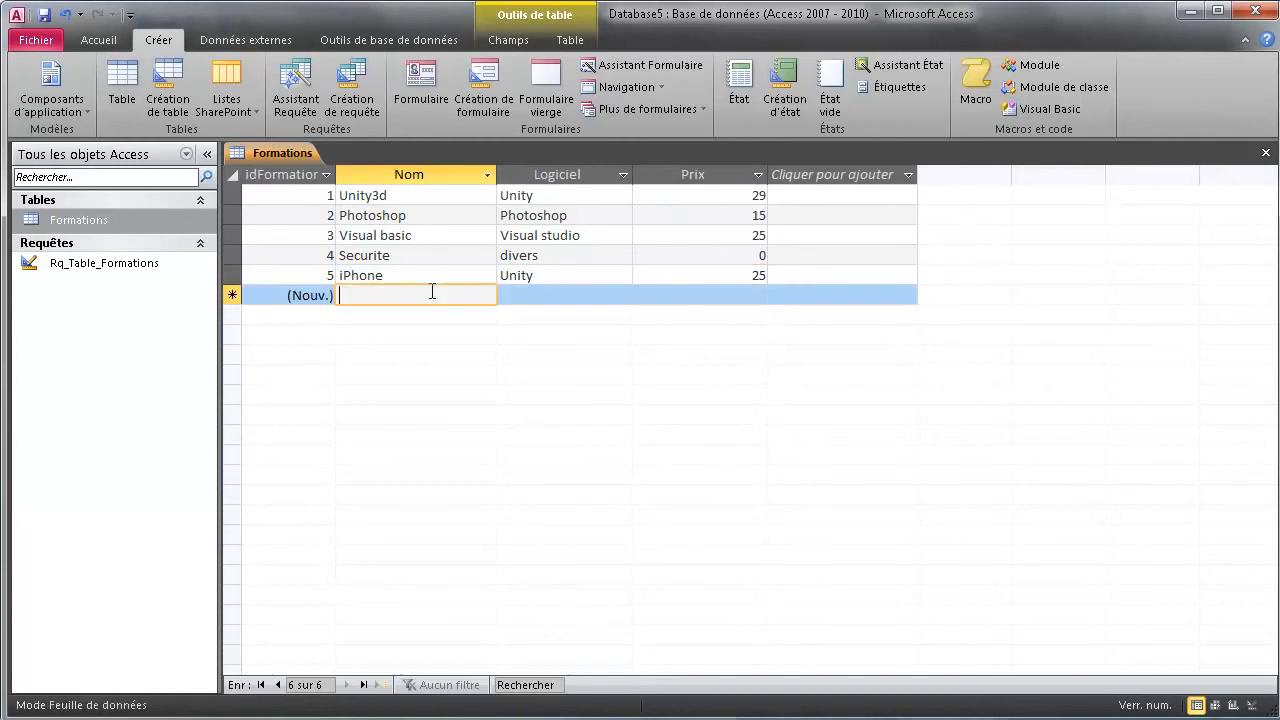
type("Site")
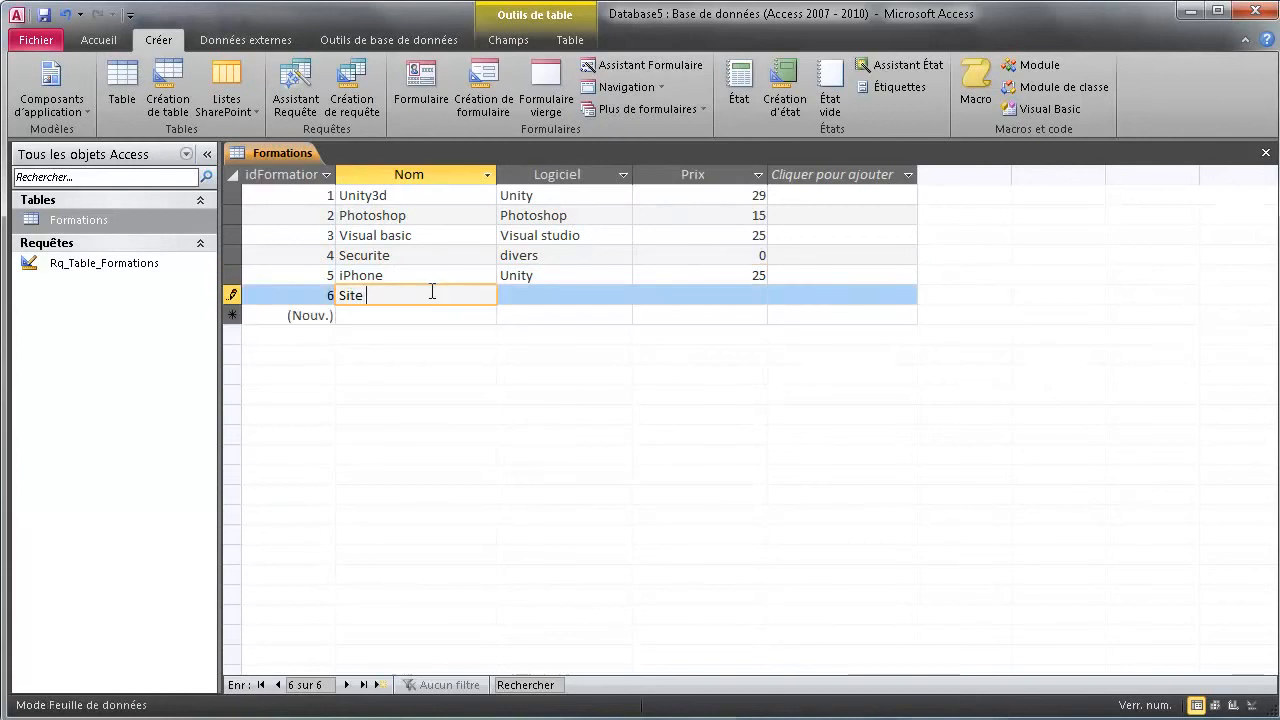
type("web")
key("Tab")
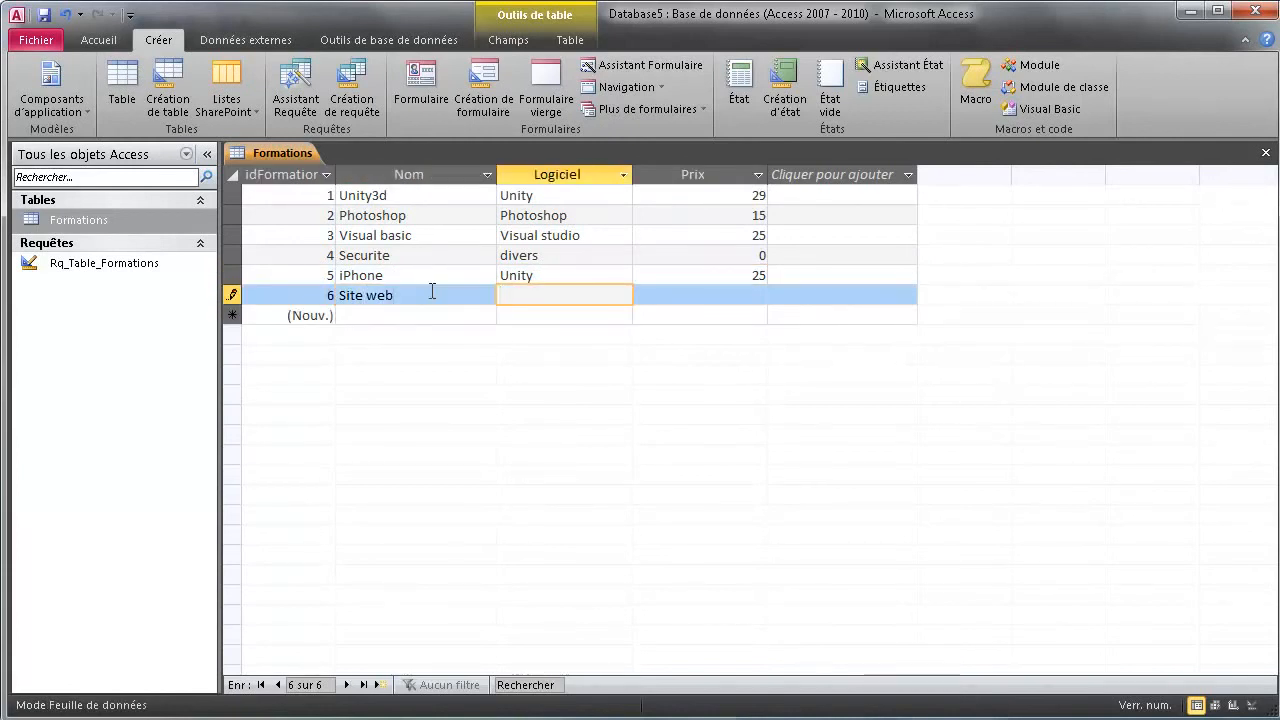
type("komodo")
key("Tab")
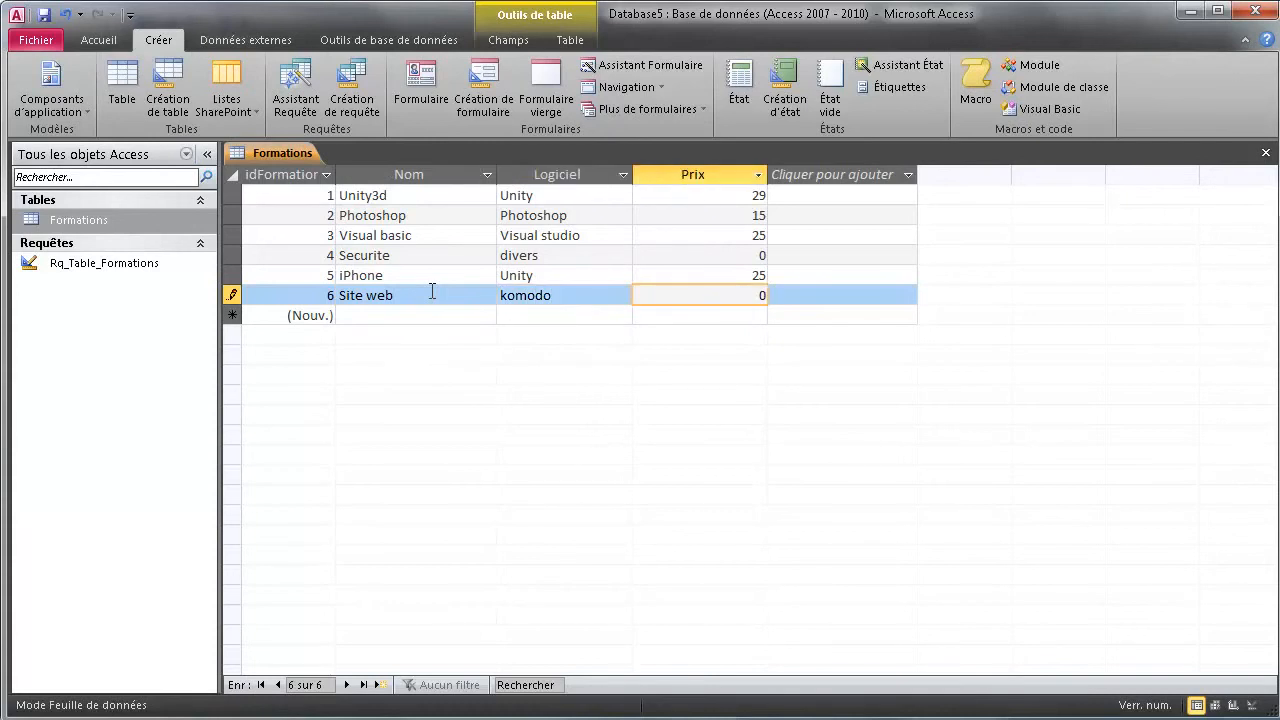
key("Tab")
Step: Add a seventh record with Nom Bases Unity, Logiciel unity and Prix 0
key("Tab")
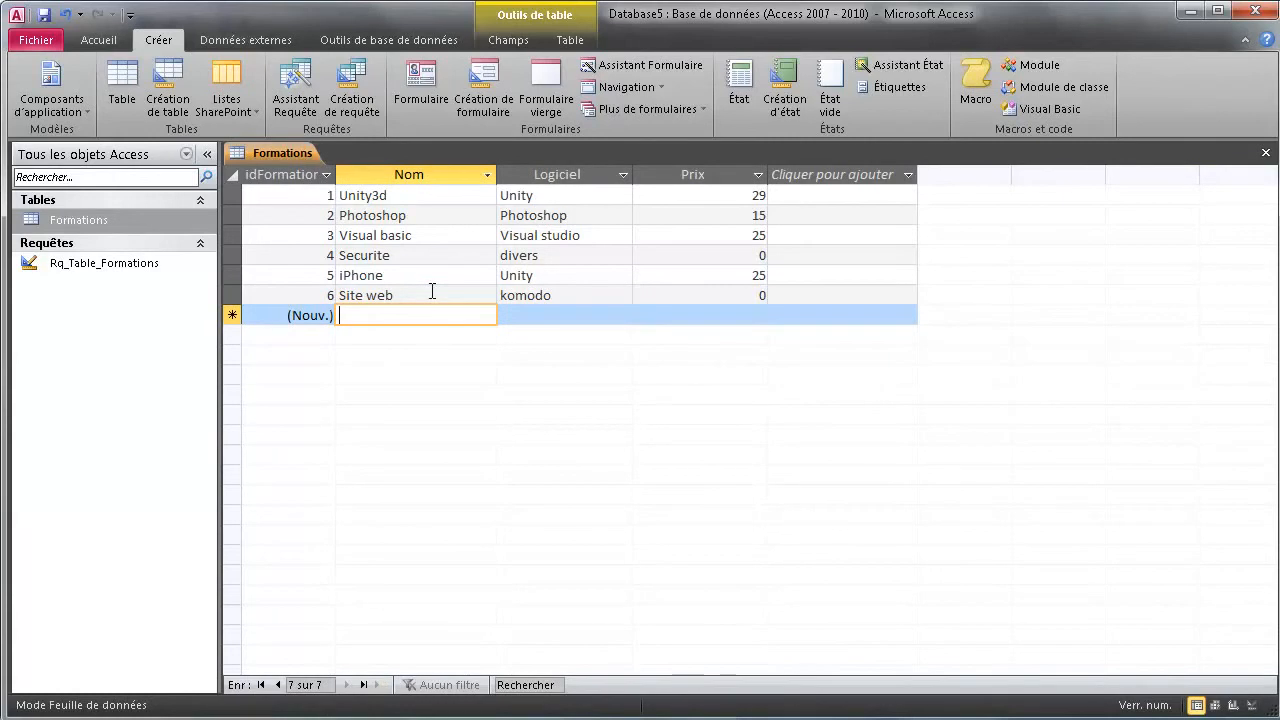
type("U")
type("B")
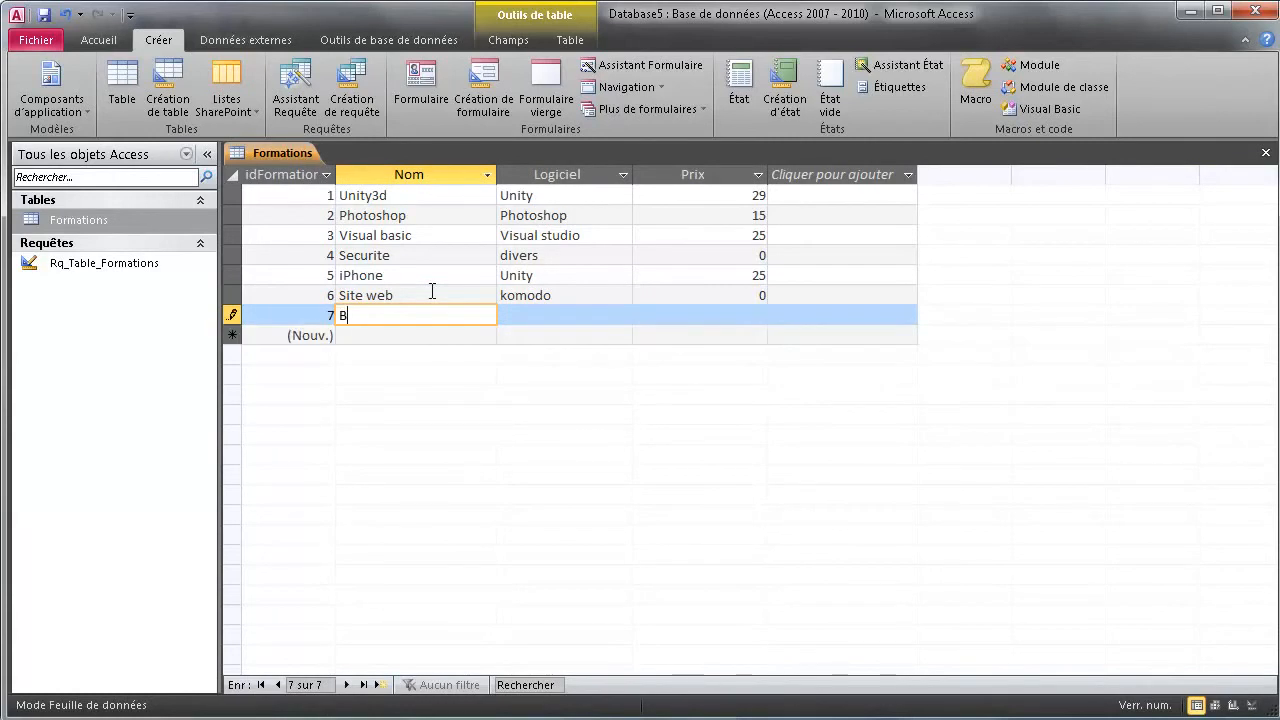
type("ases Unity")
key("Tab")
type("unity")
key("Tab")
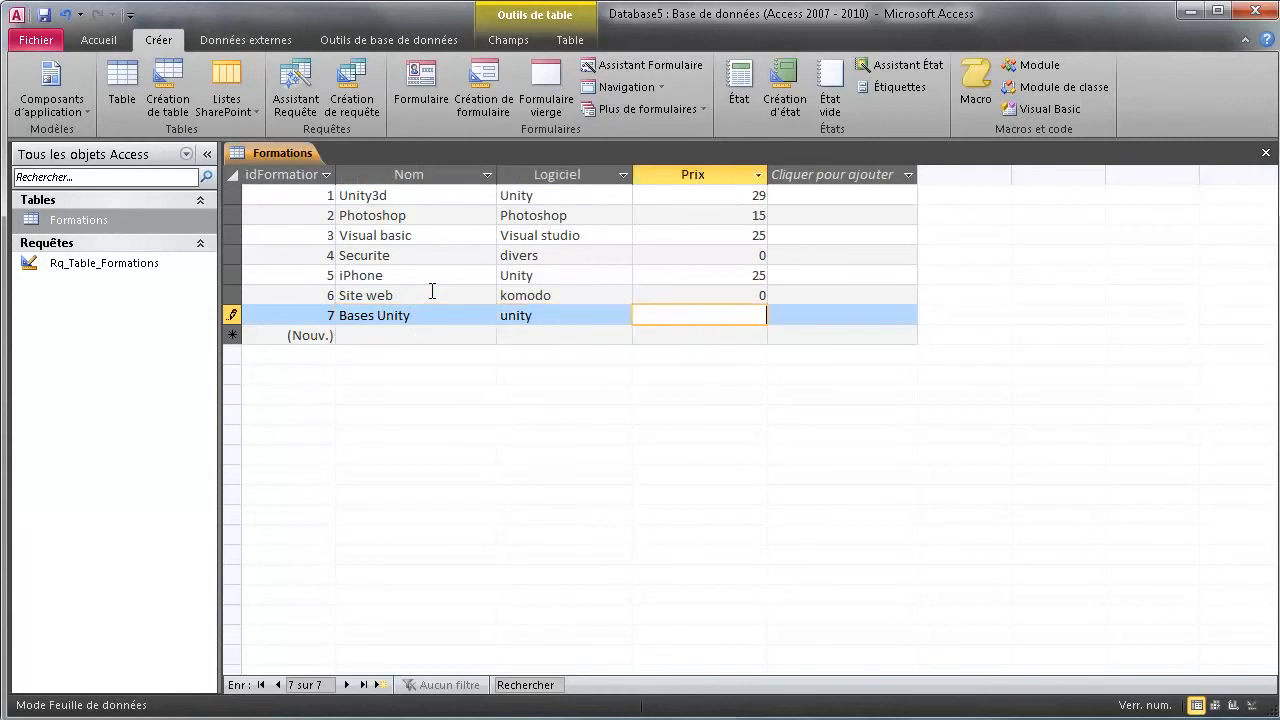
key("Tab")
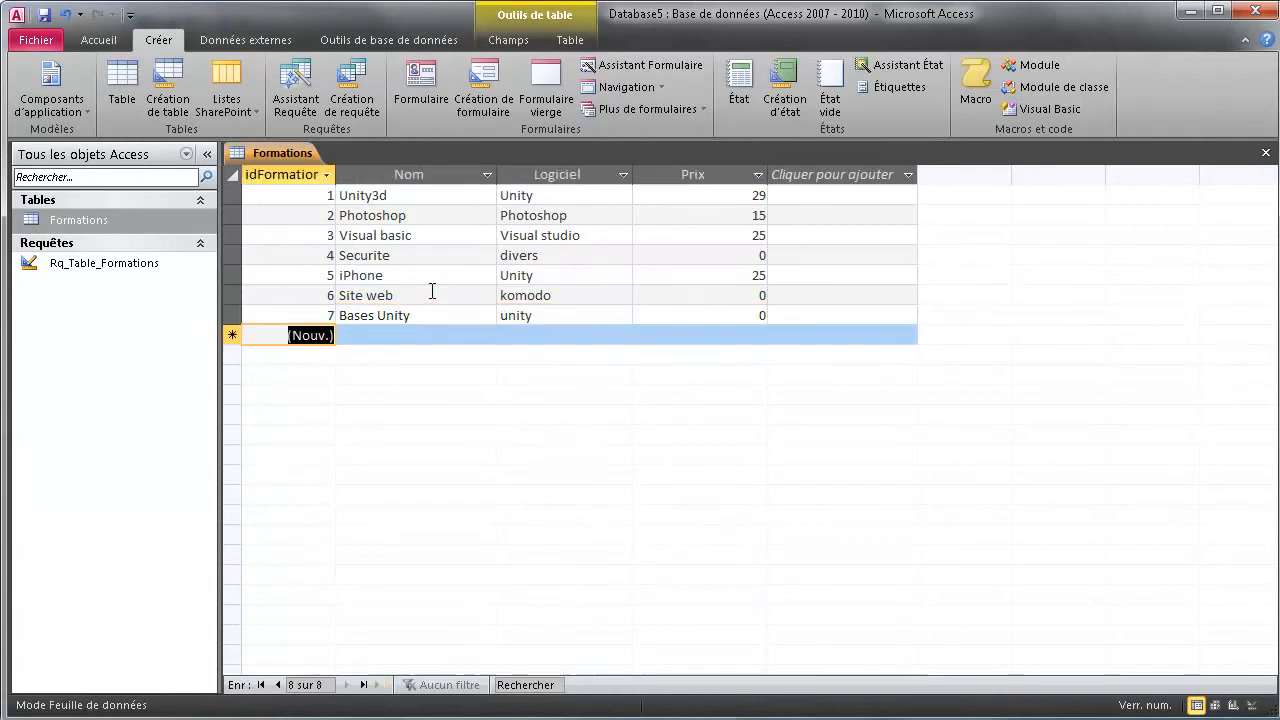
Step: Add an eighth record with Nom 3D, Logiciel CinemDa and Prix 0
key("Tab")
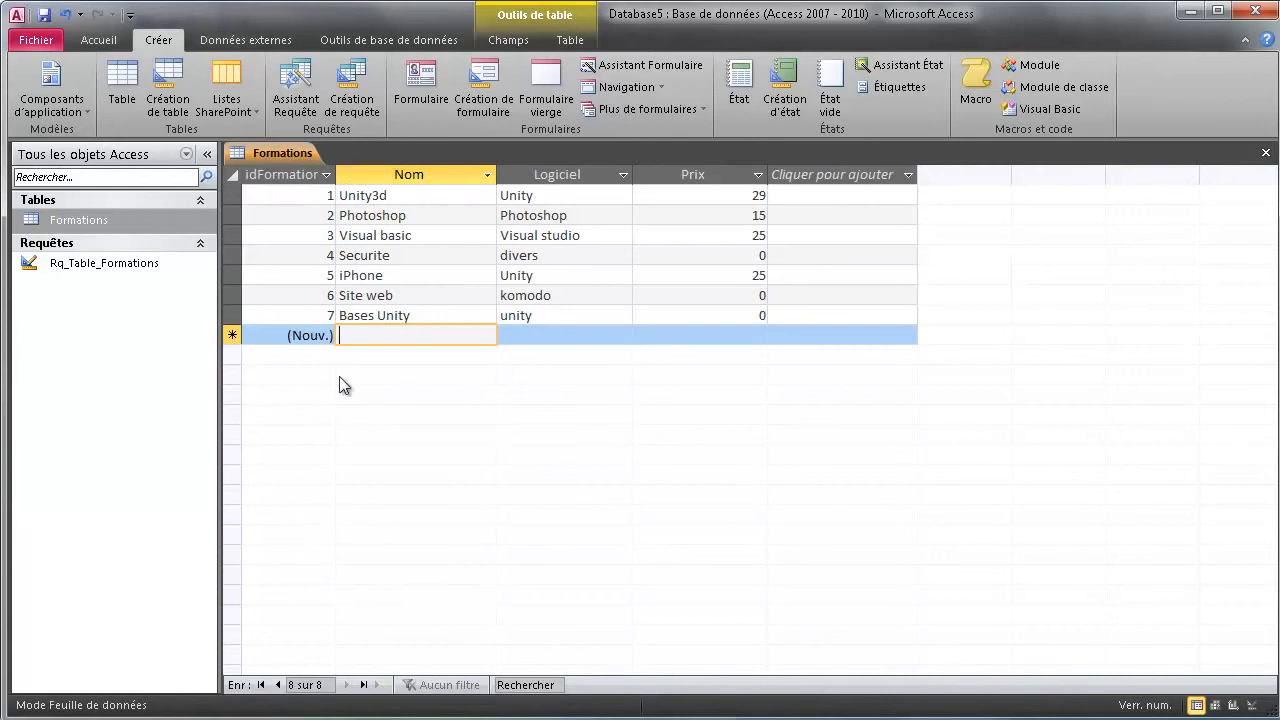
type("3D")
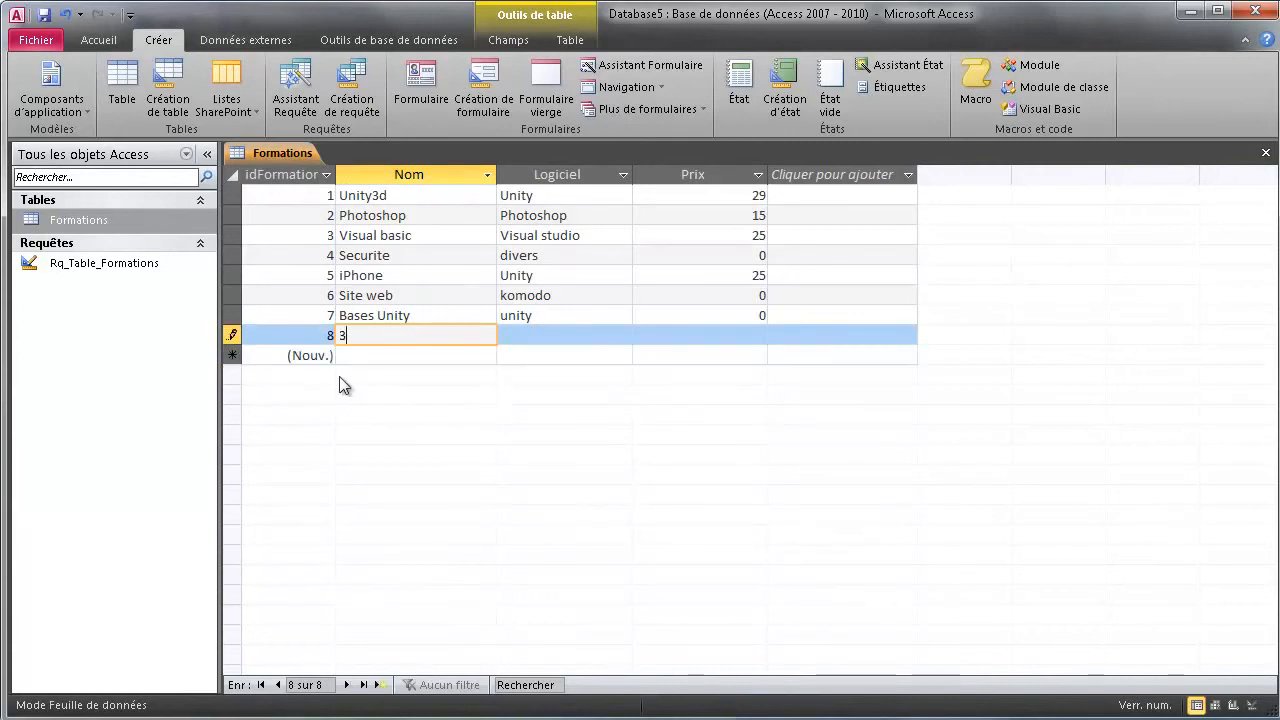
key("Tab")
type("Ci")
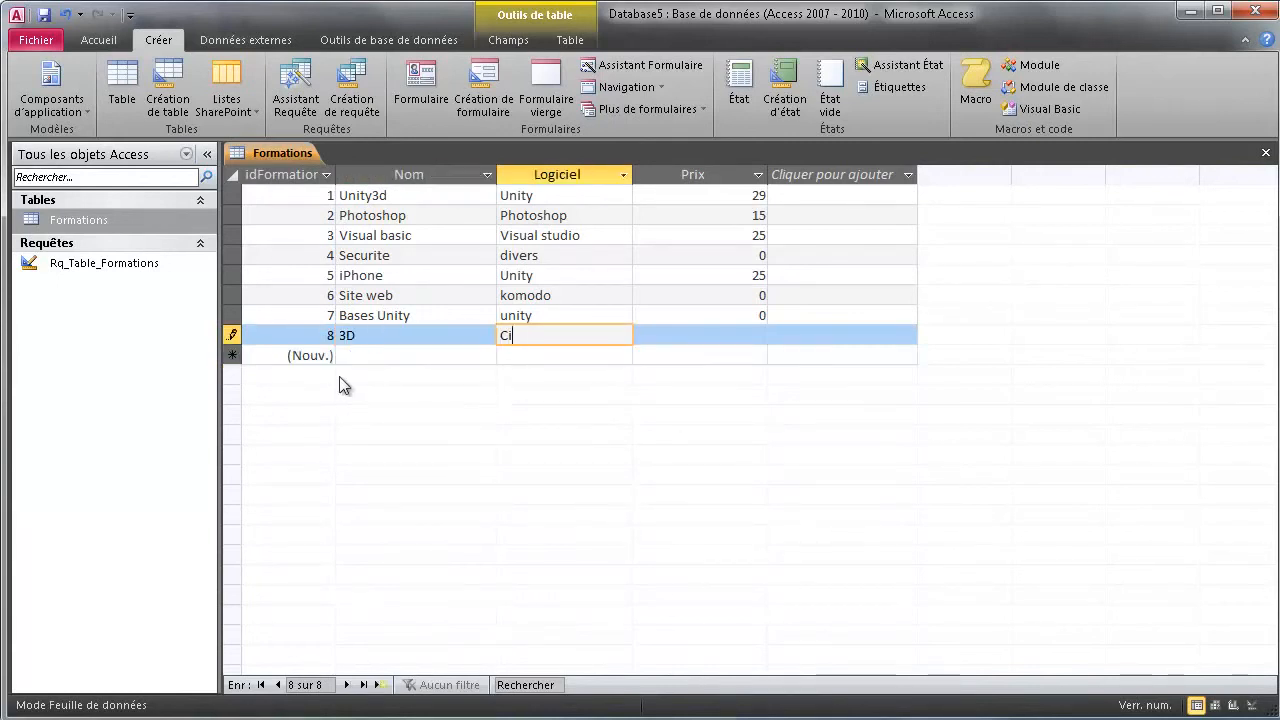
type("nema")
type("Da")
key("Tab")
key("Tab")
Step: Add a ninth record with Nom 3D Acancé, Logiciel Cinema4D and Prix 25
key("Tab")
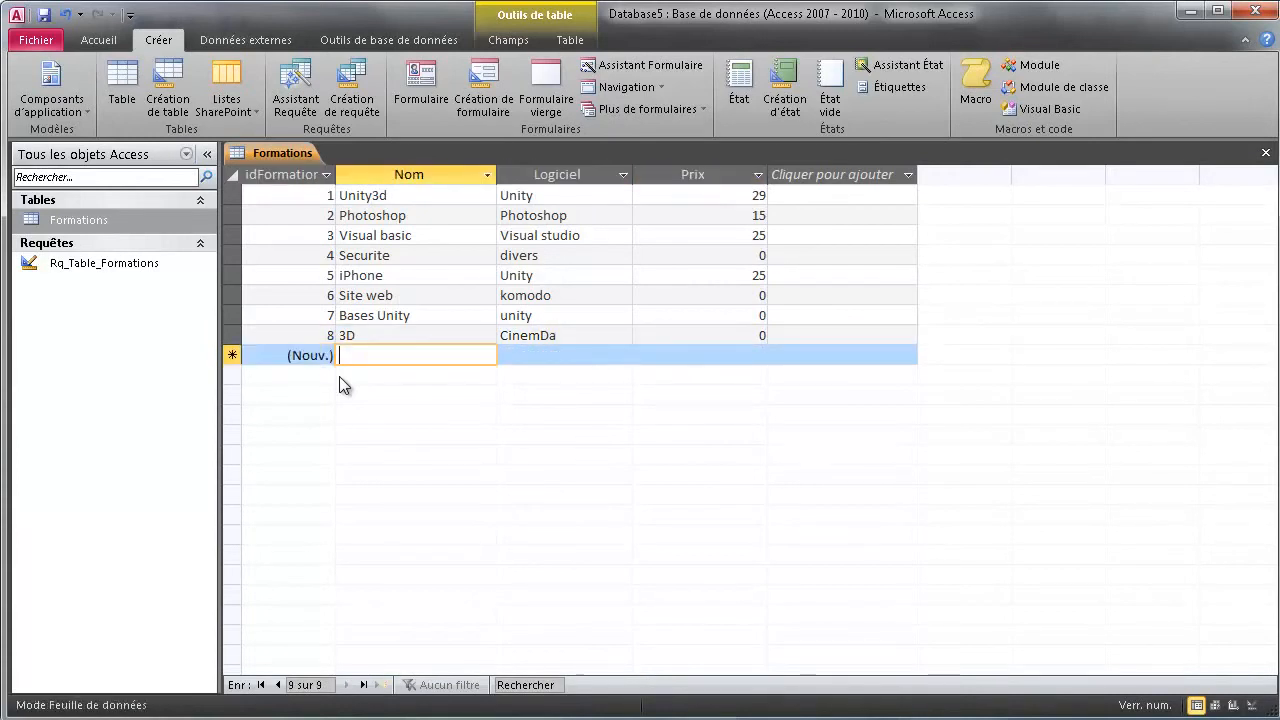
type("3D A")
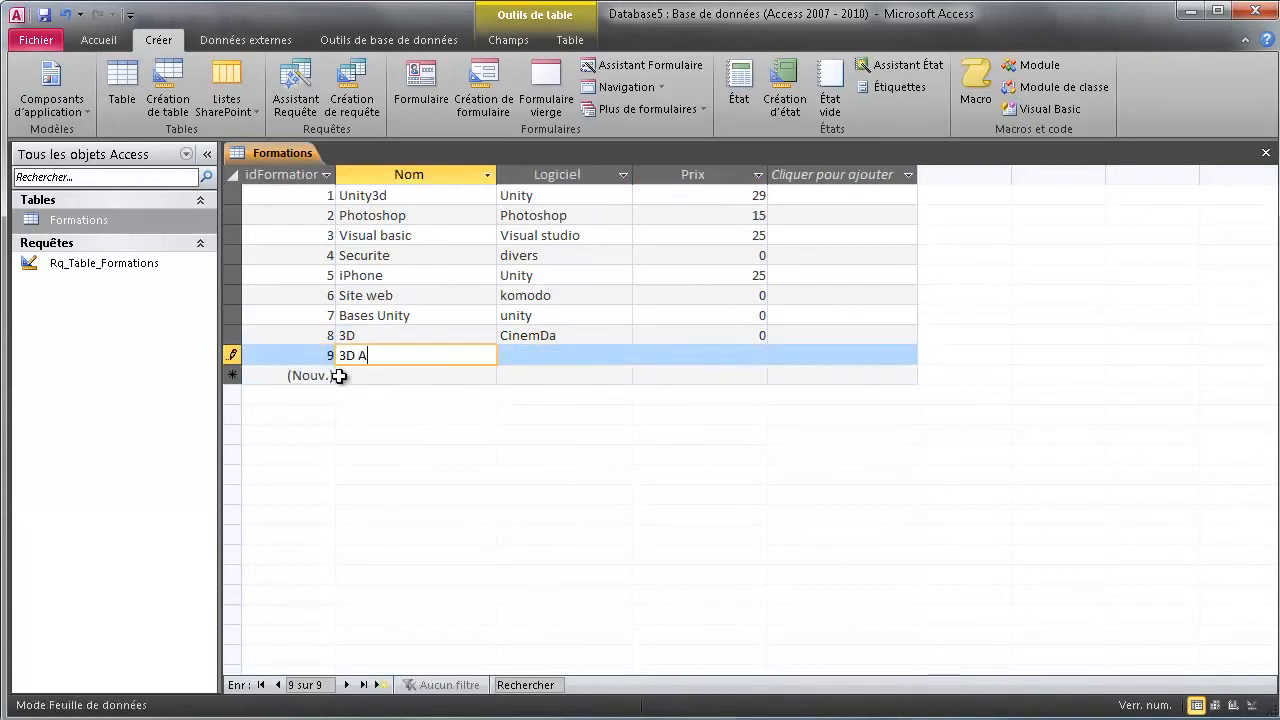
type("cancé")
key("Tab")
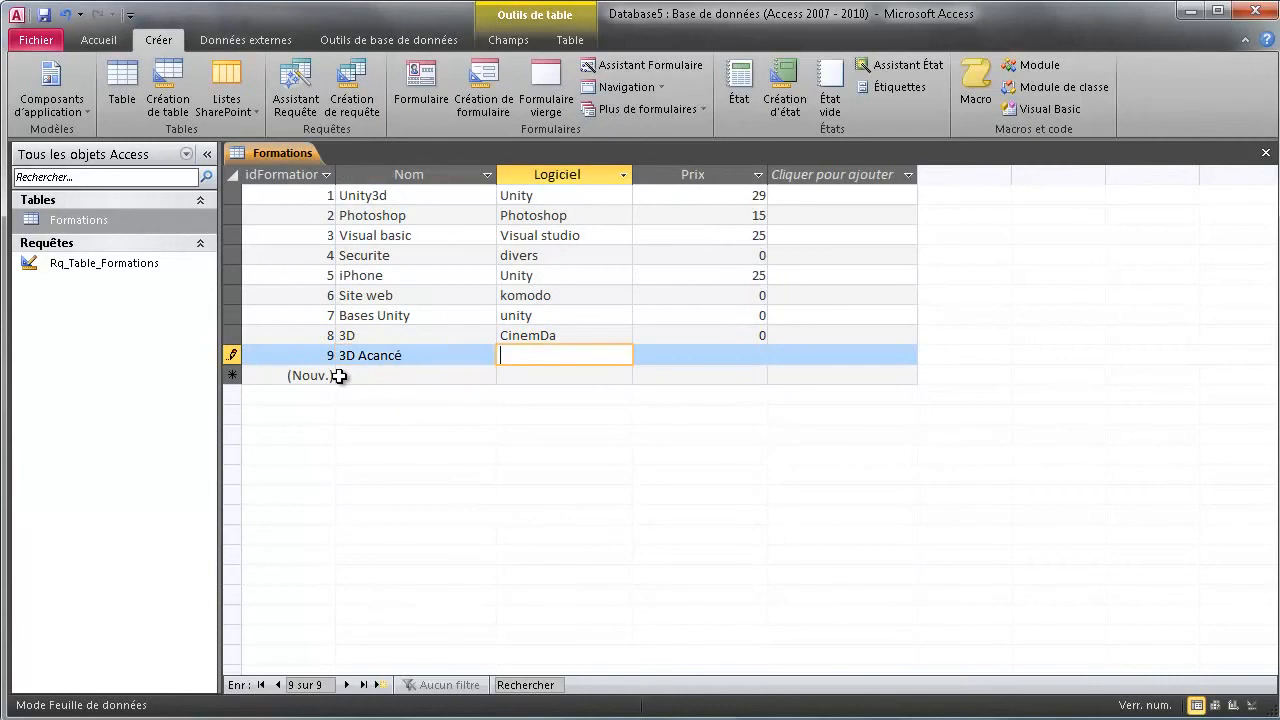
type("Cinema4D")
key("Tab")
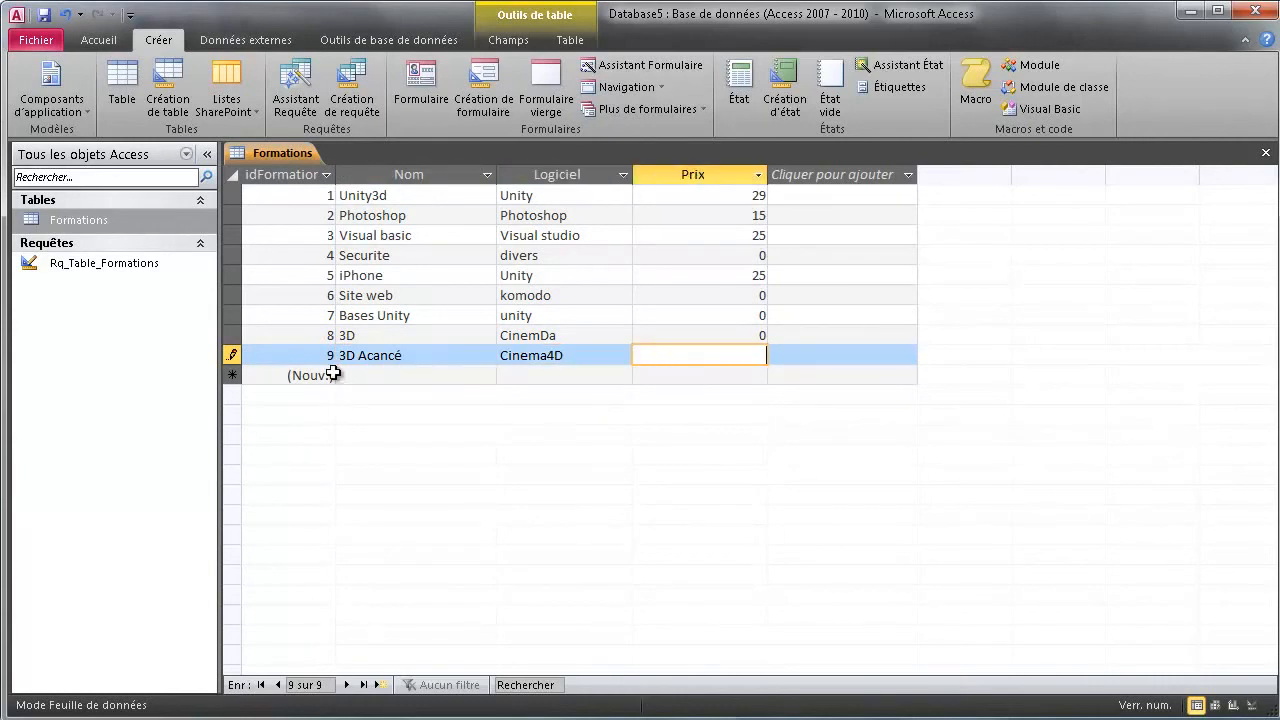
type("25")
key("Tab")
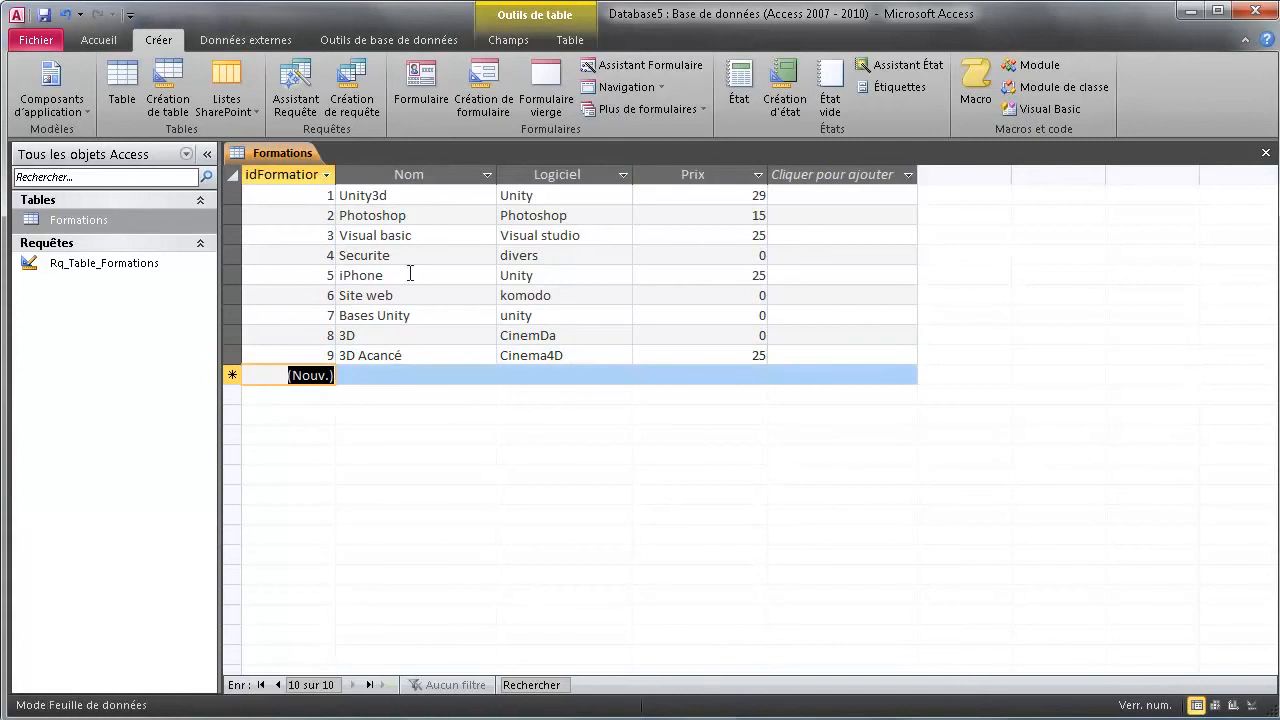
Step: Correct the Logiciel value of the eighth record, 3D, to Cinema4D
left_click(548, 336)
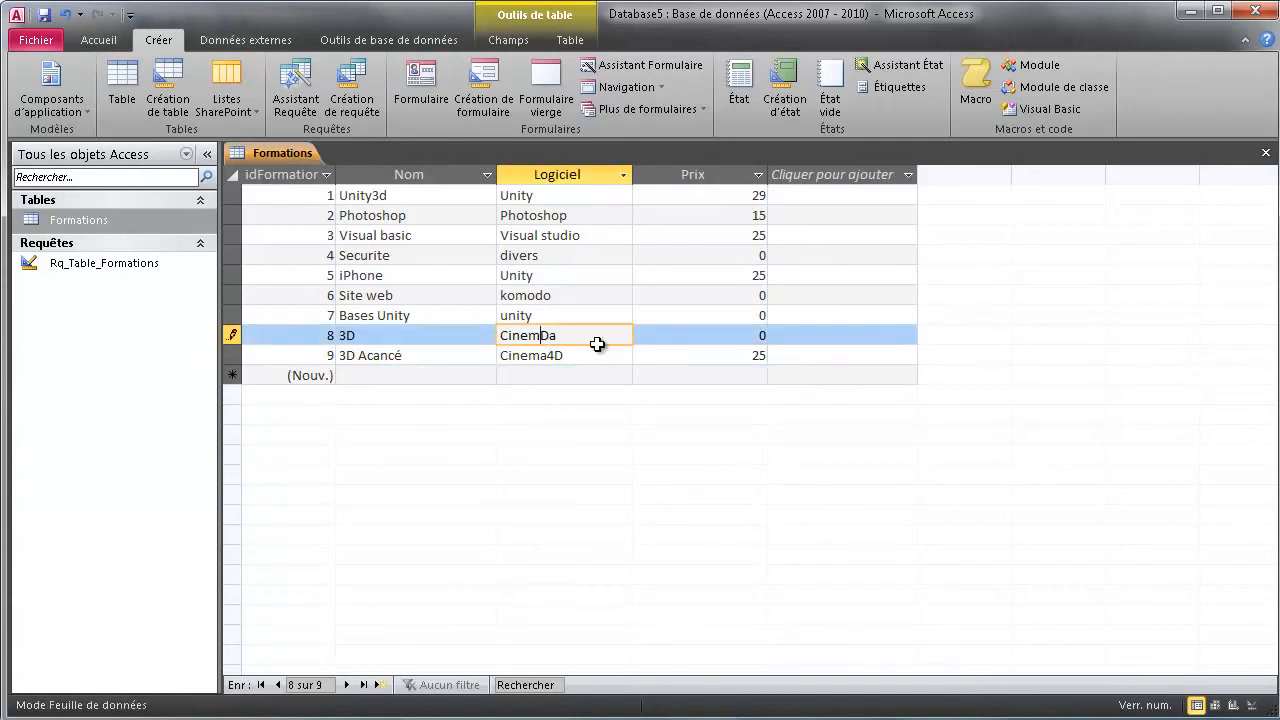
key("BackSpace")
key("BackSpace")
type("a")
key("BackSpace")
type("D")
key("Tab")
key("Tab")
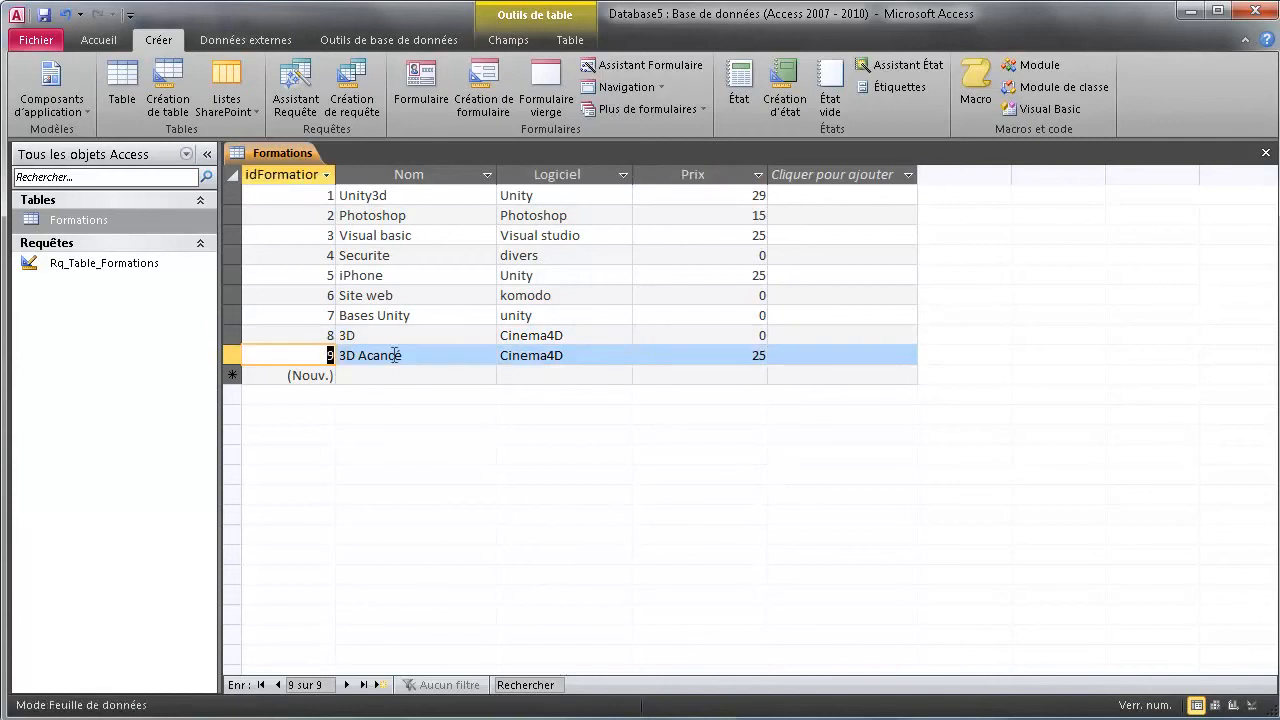
Step: Correct the Nom value of the ninth record to 3D Avancé
left_click(403, 357)
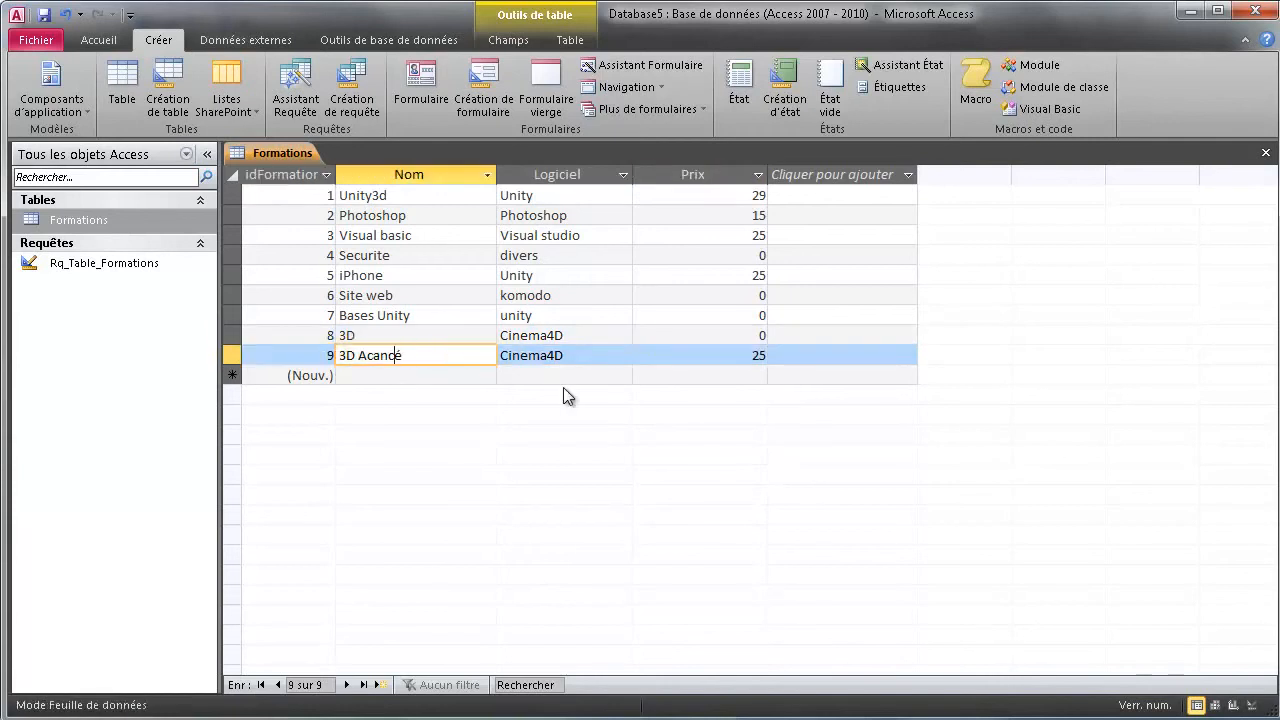
key("BackSpace")
type("v")
key("Tab")
key("Tab")
key("Tab")
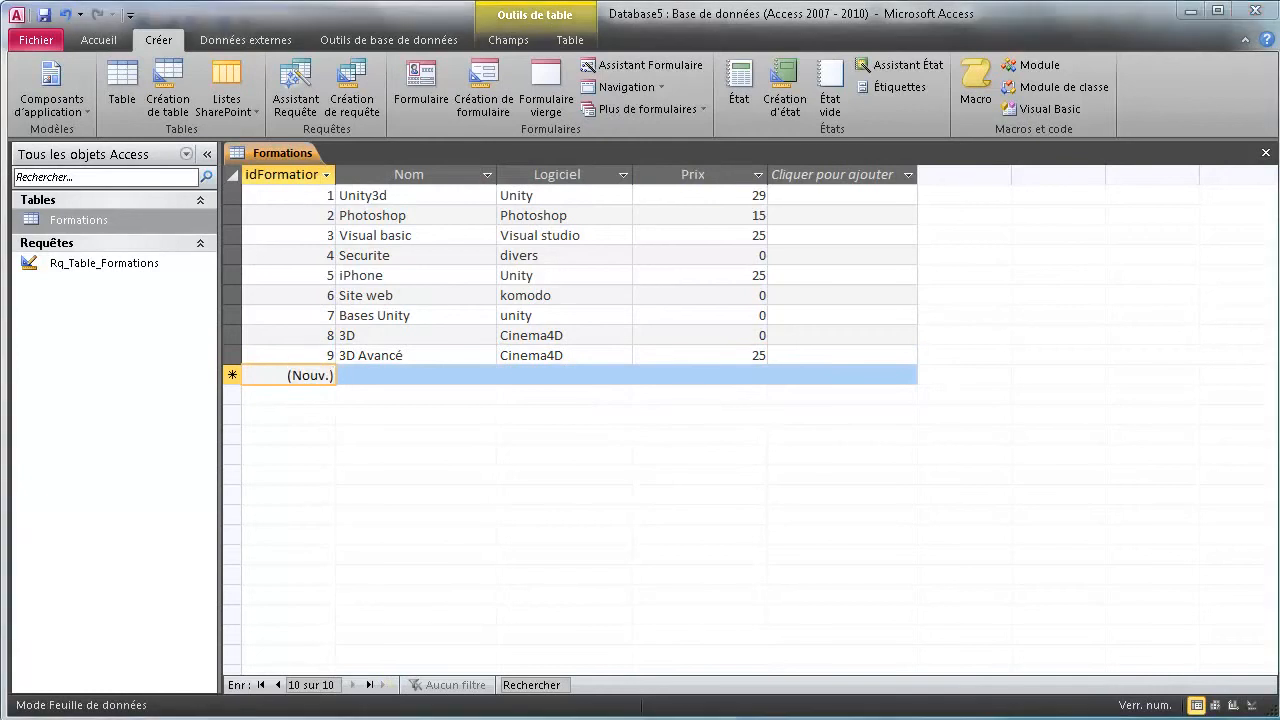
Step: Add a tenth record with Nom BDD, Logiciel Acces and Prix 0
left_click(407, 371)
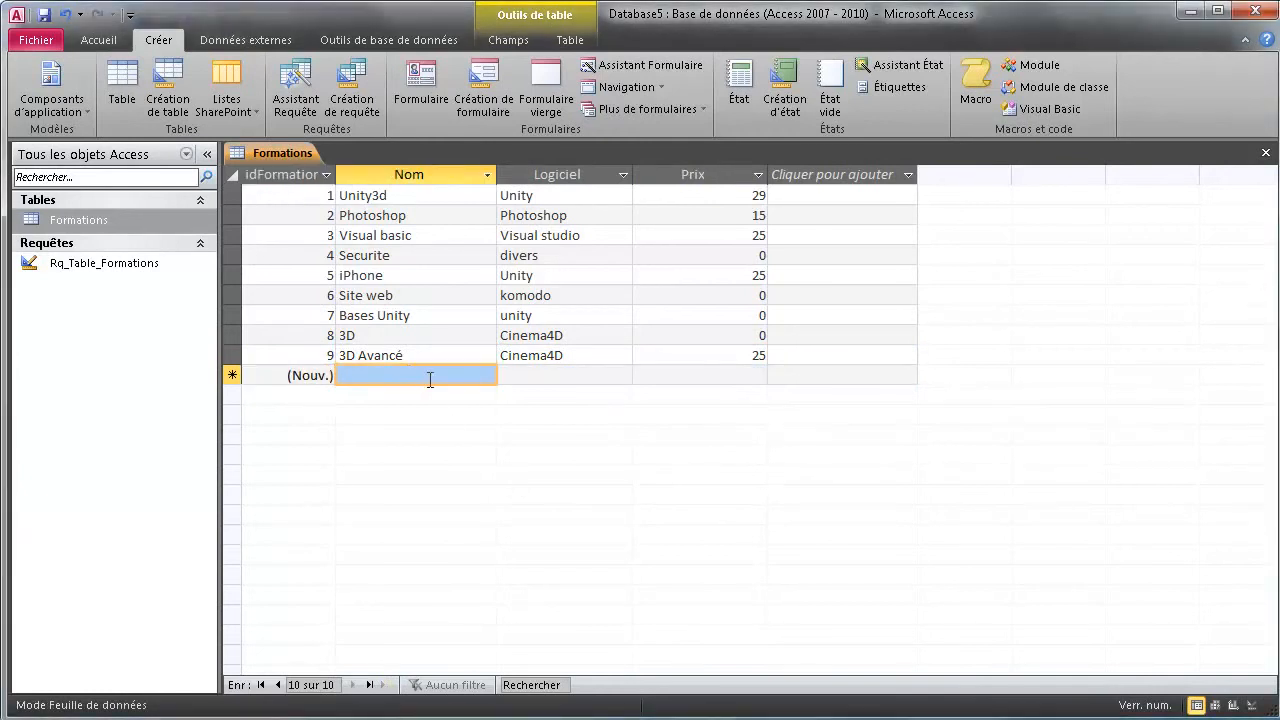
left_click(436, 376)
type("BDD")
key("Tab")
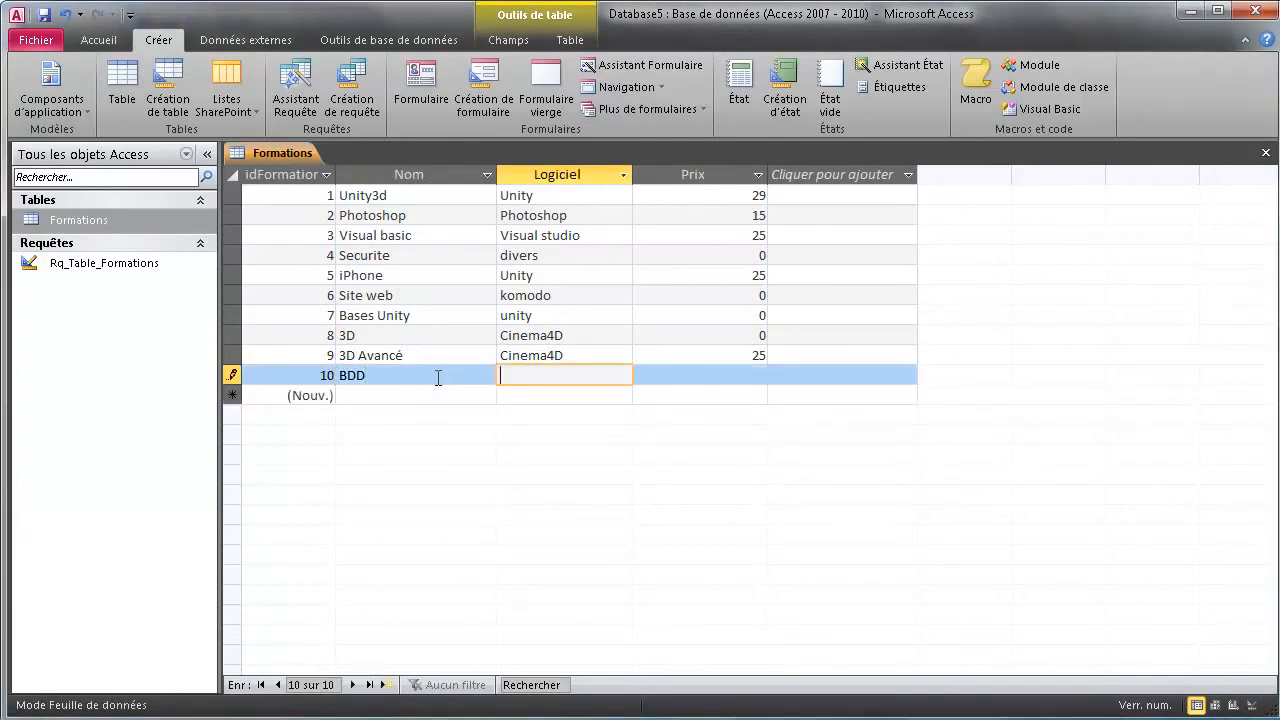
type("Acces")
key("Tab")
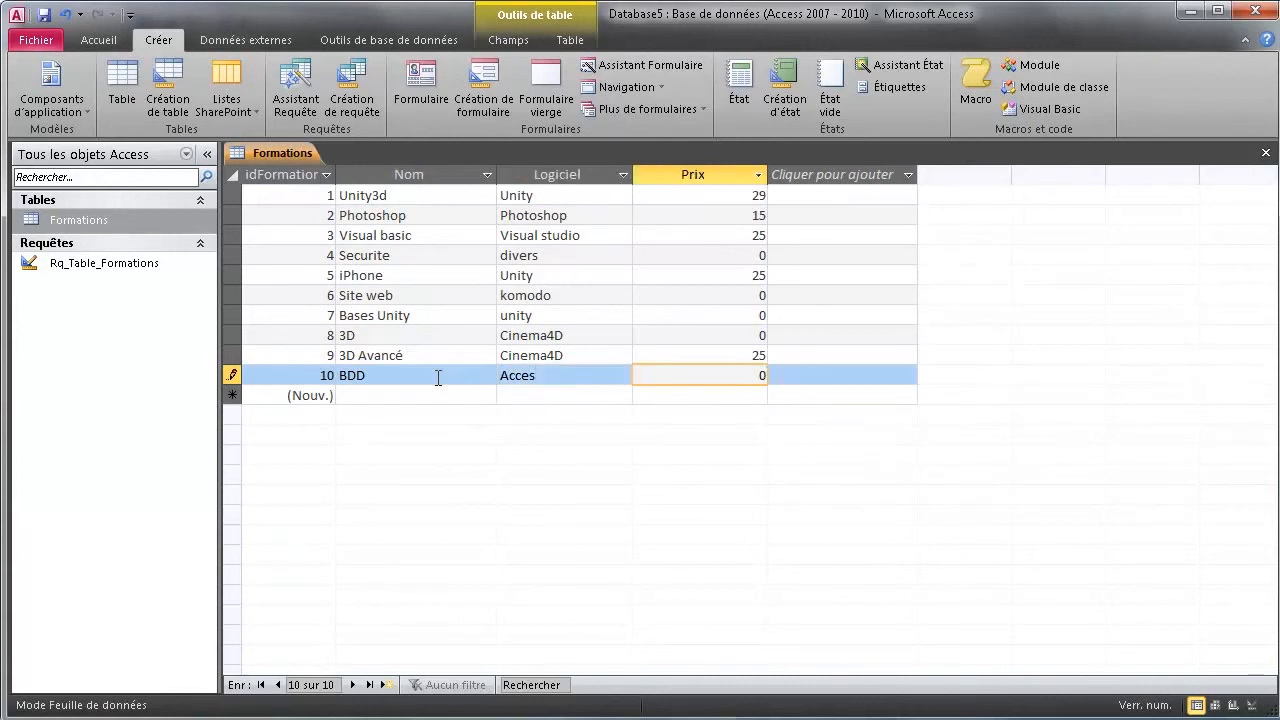
key("Tab")
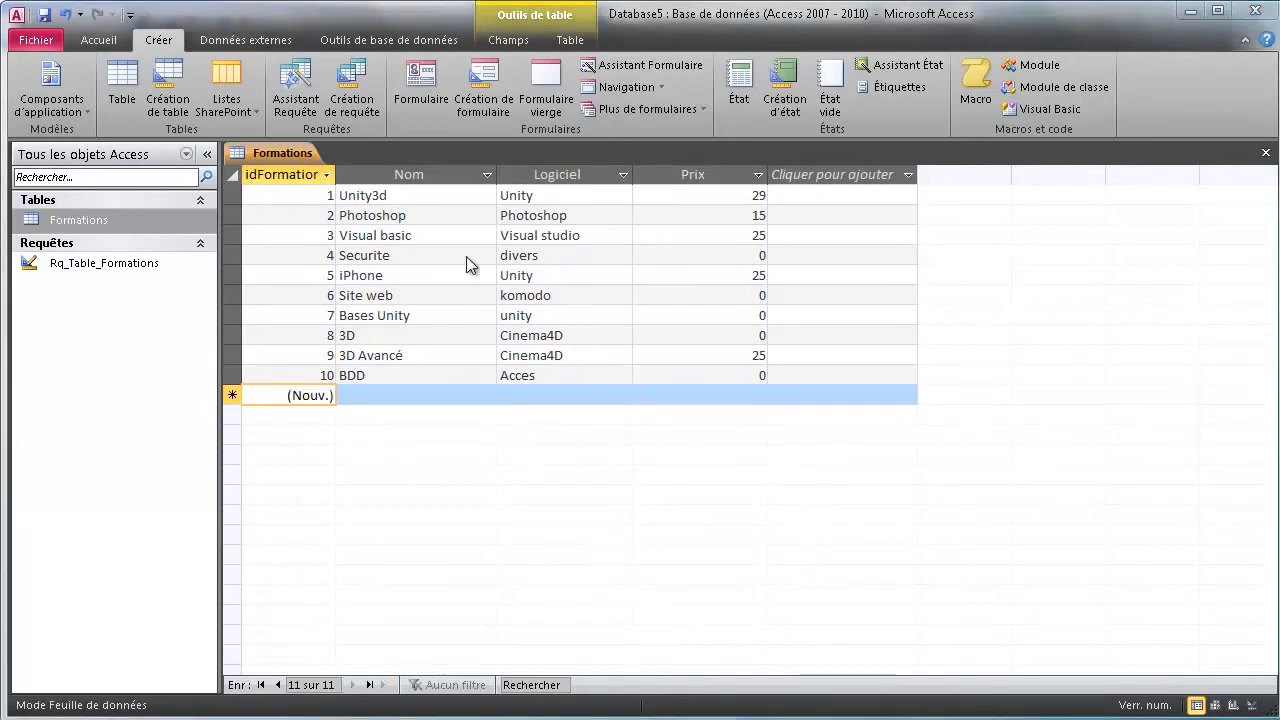
Step: Create a new blank query in design view without adding any table to it
left_click(387, 205)
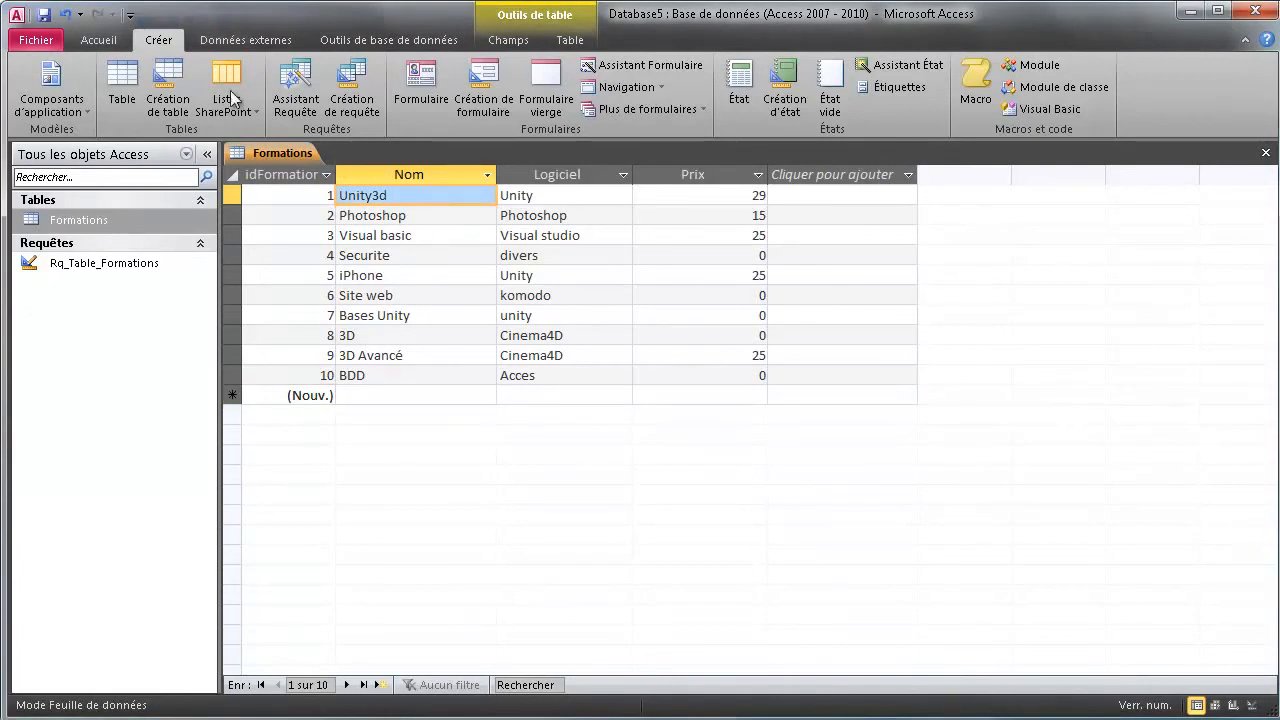
left_click(343, 88)
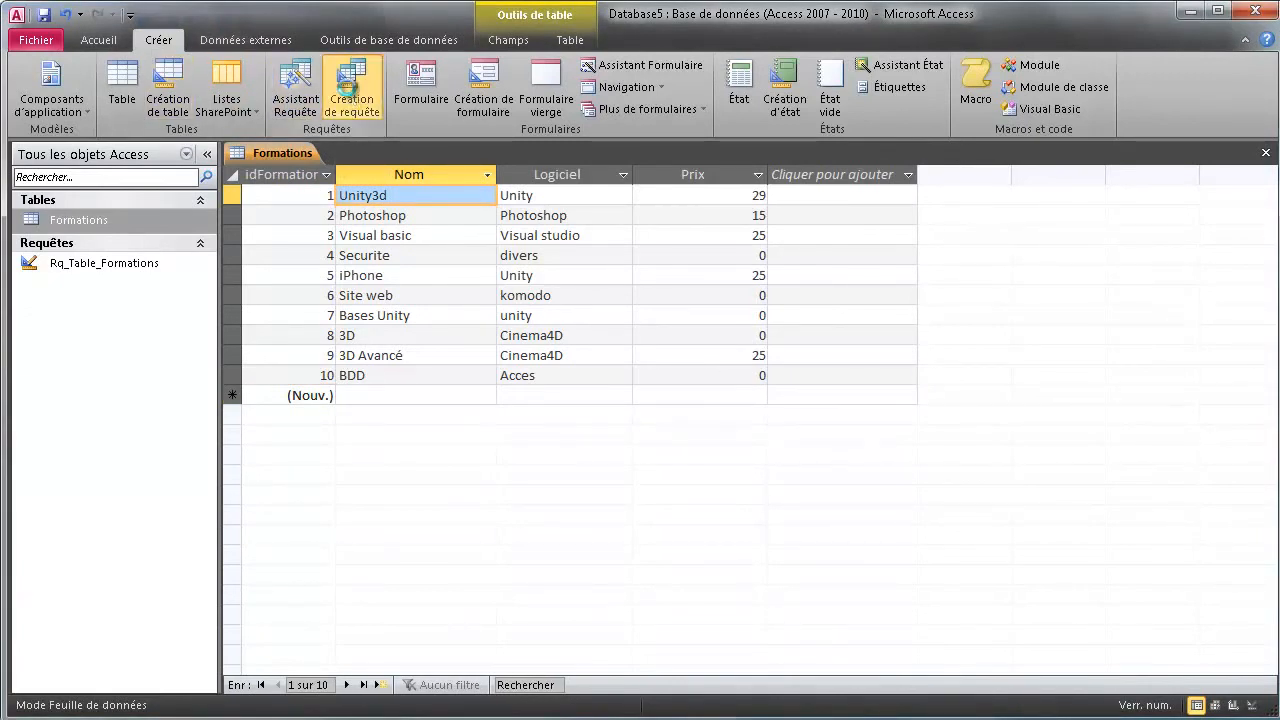
left_click(778, 470)
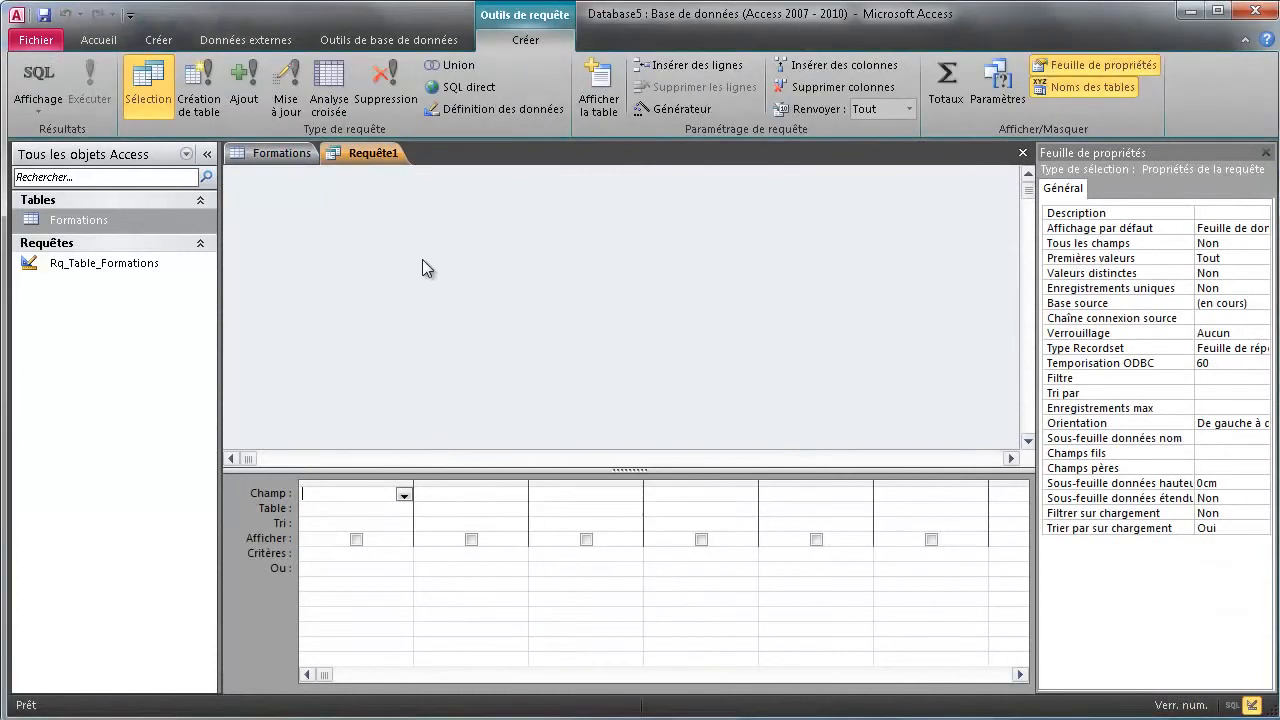
Step: Display the new query in SQL view and clear the default SELECT statement
left_click(38, 75)
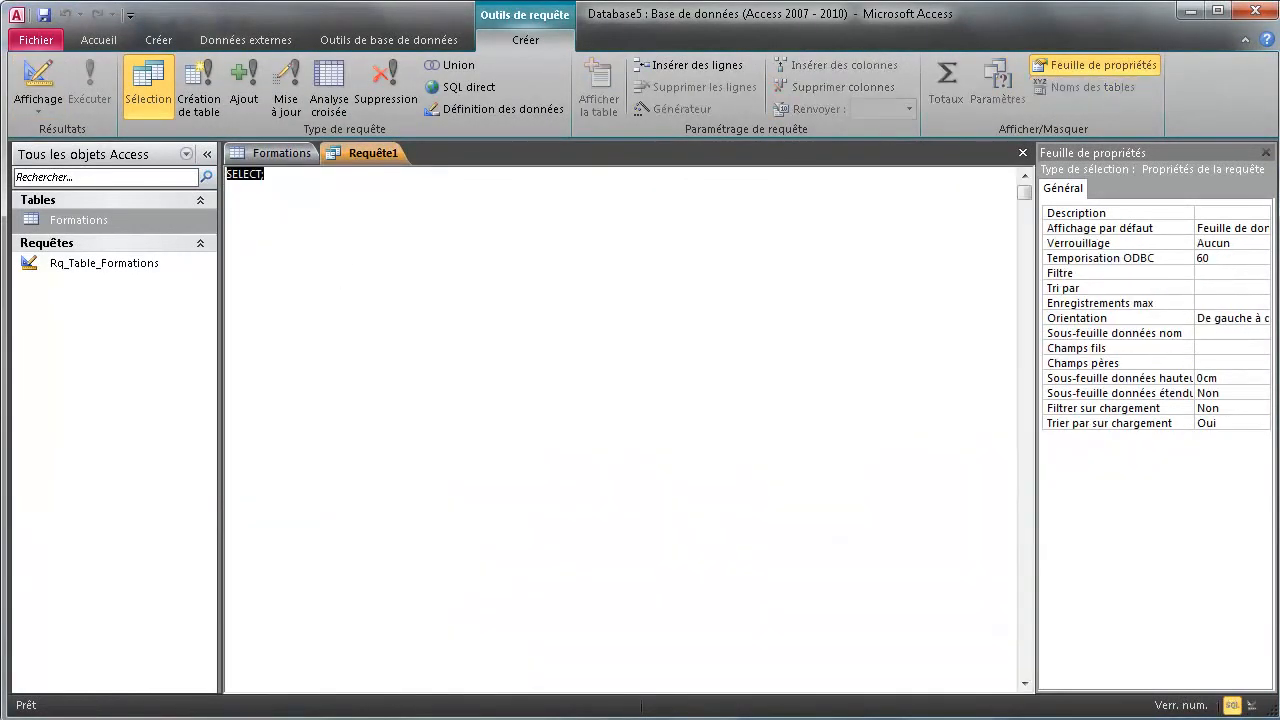
key("Delete")
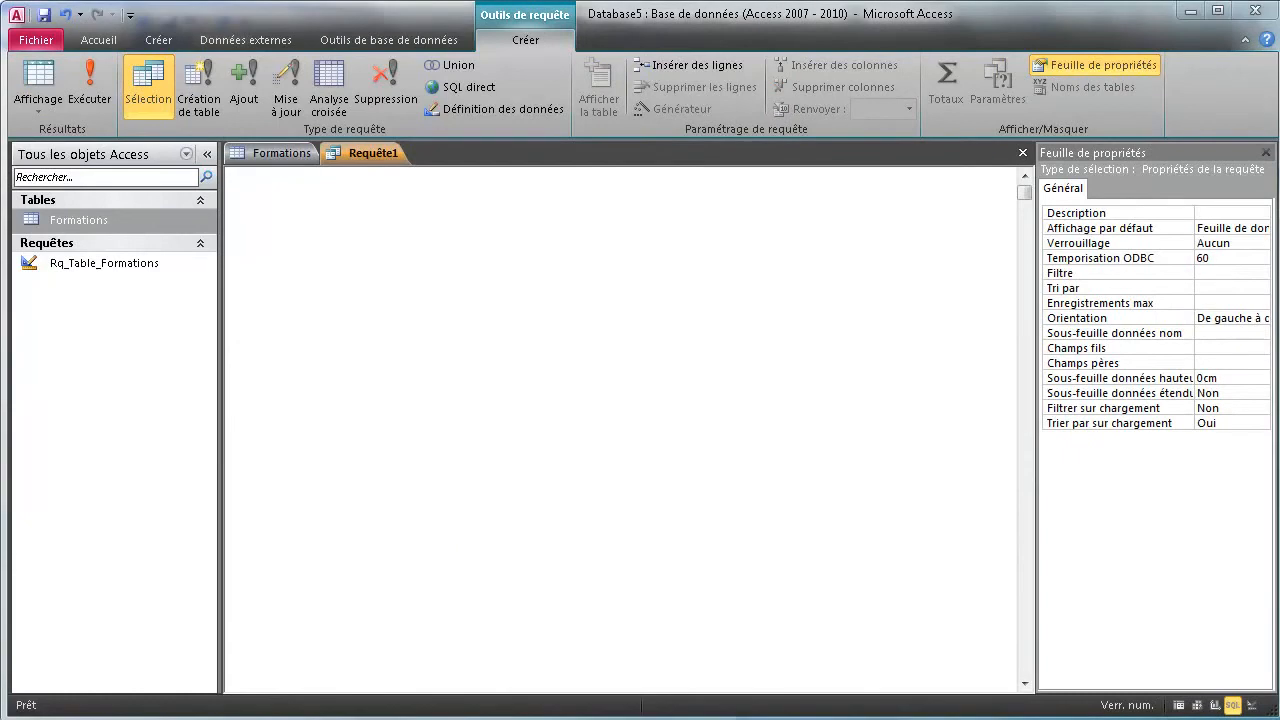
Step: Switch to Word and replace the CREATE TABLE text with "ALTER TABLE Formations" and "ADD Test Integer" on two lines
key("alt+Tab")
key("ctrl+a")
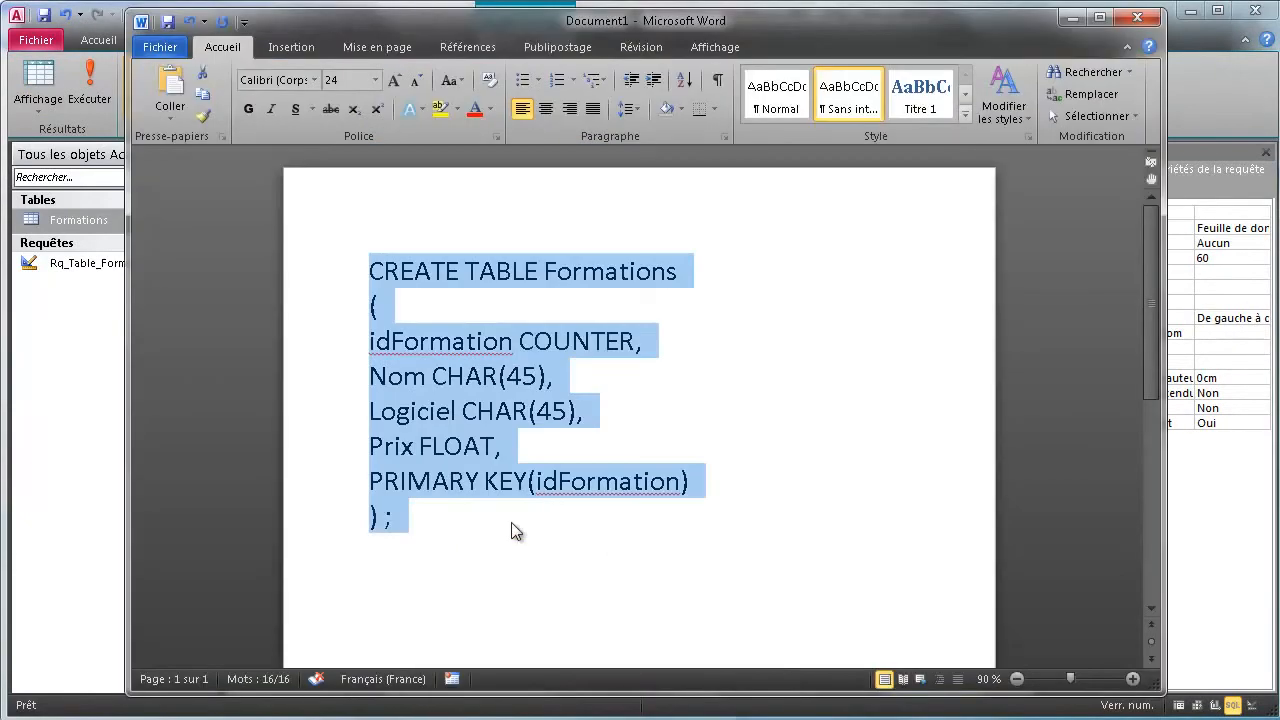
type("ALTER TAB")
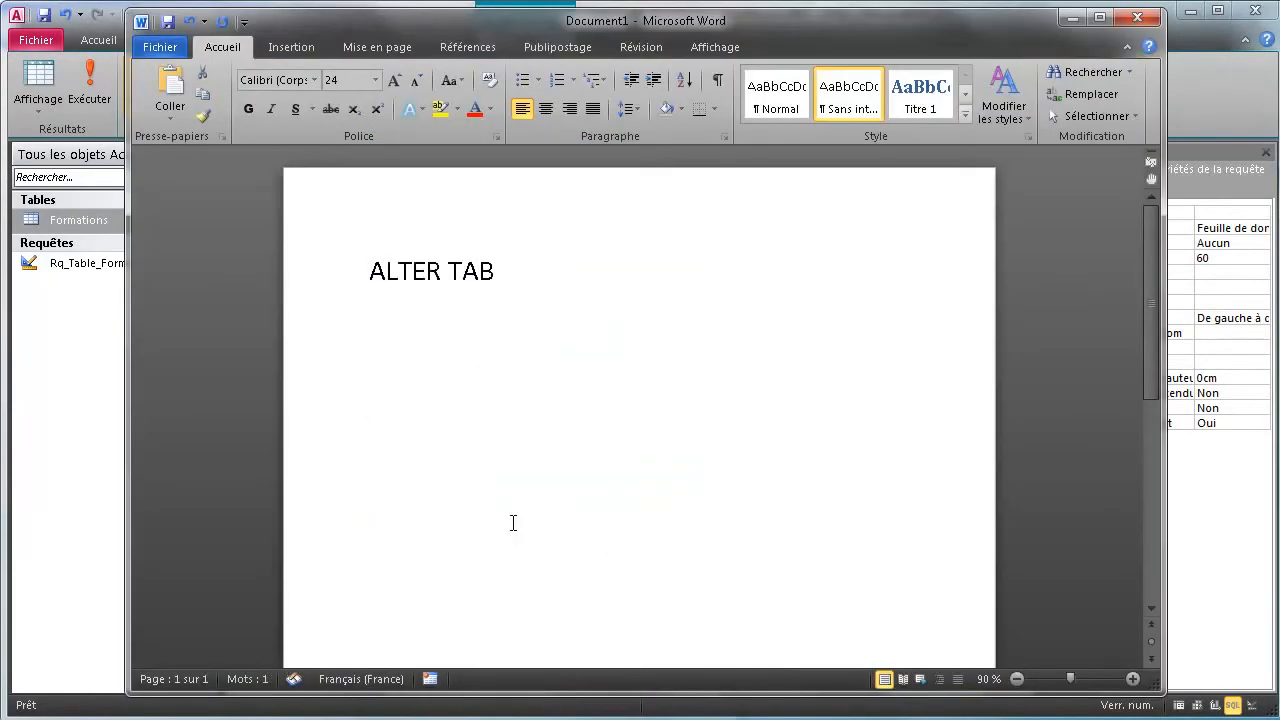
type("LE Formations")
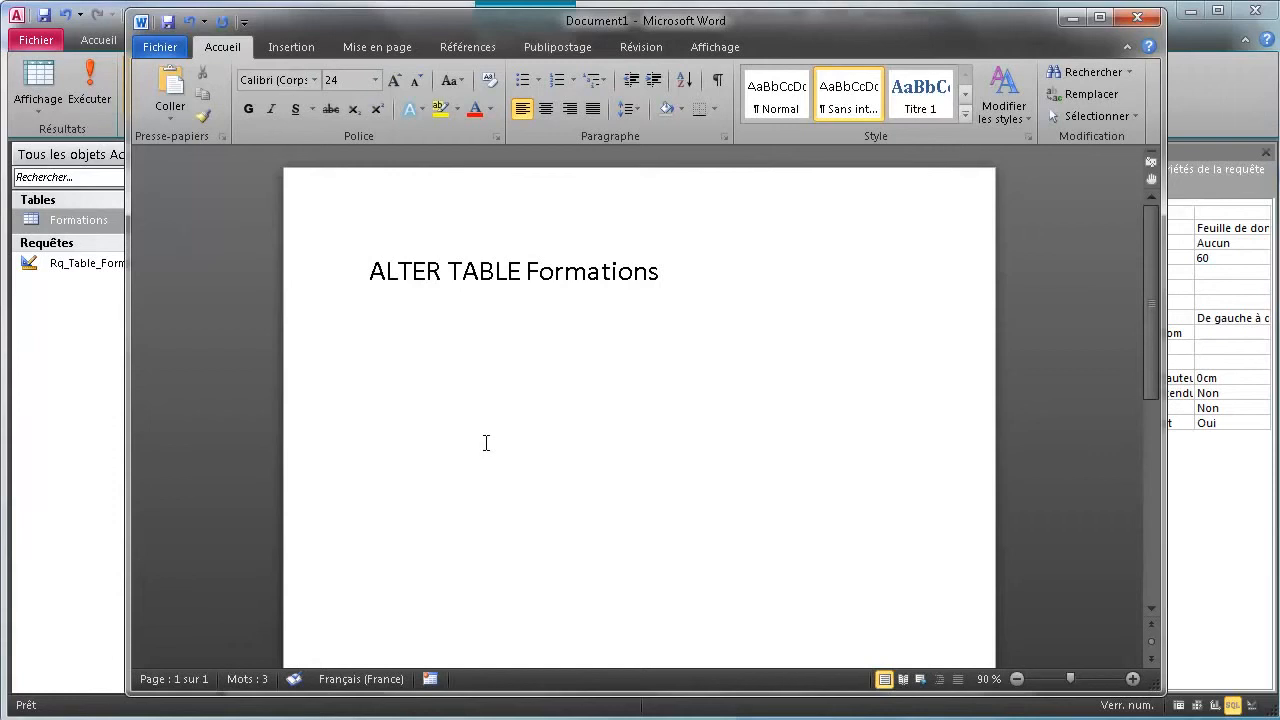
key("Return")
type("ADD")
type("TES")
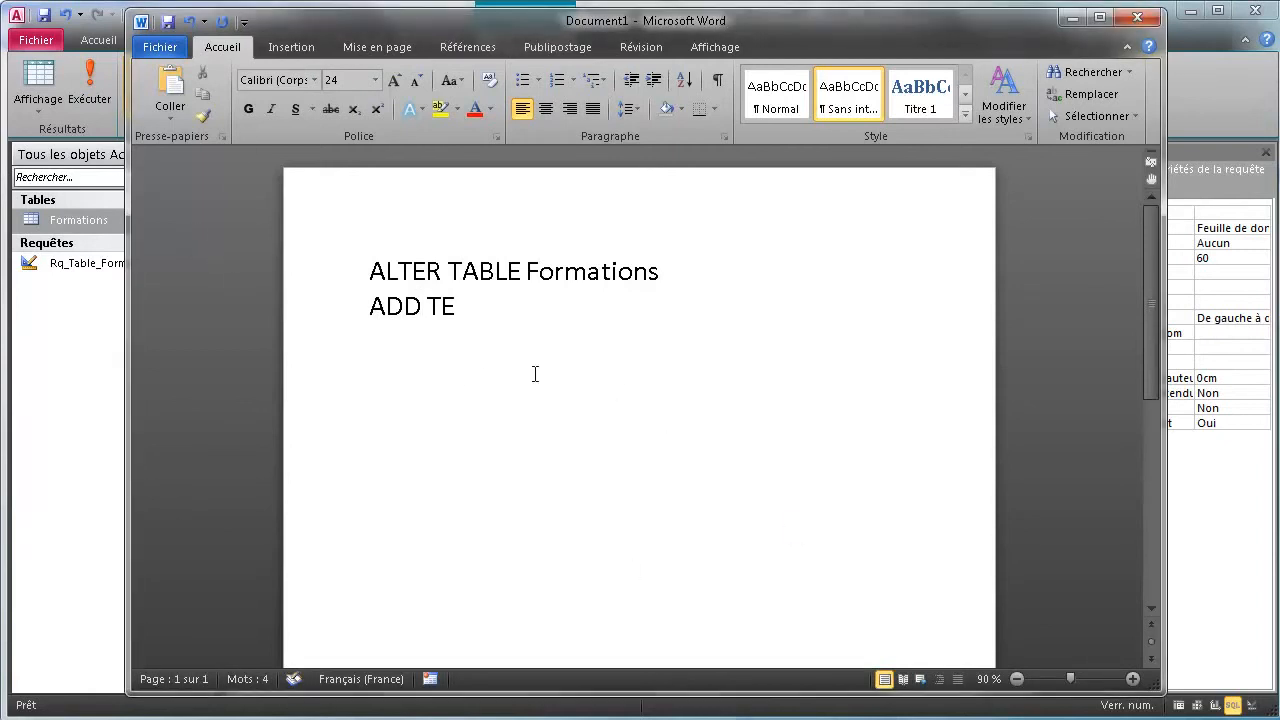
key("BackSpace")
key("BackSpace")
type("est Integer")
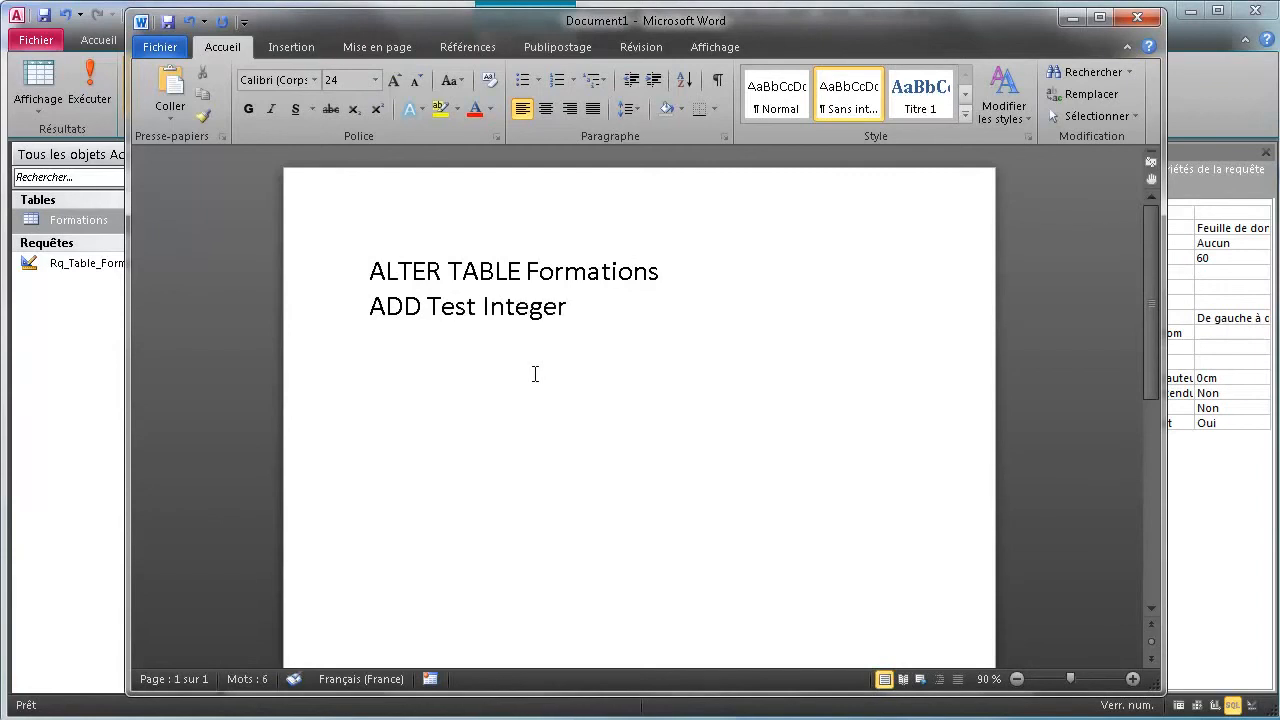
Step: Copy the ALTER TABLE statement into the blank Access query and try to run it
left_click_drag(591, 320, 323, 257)
key("ctrl+c")
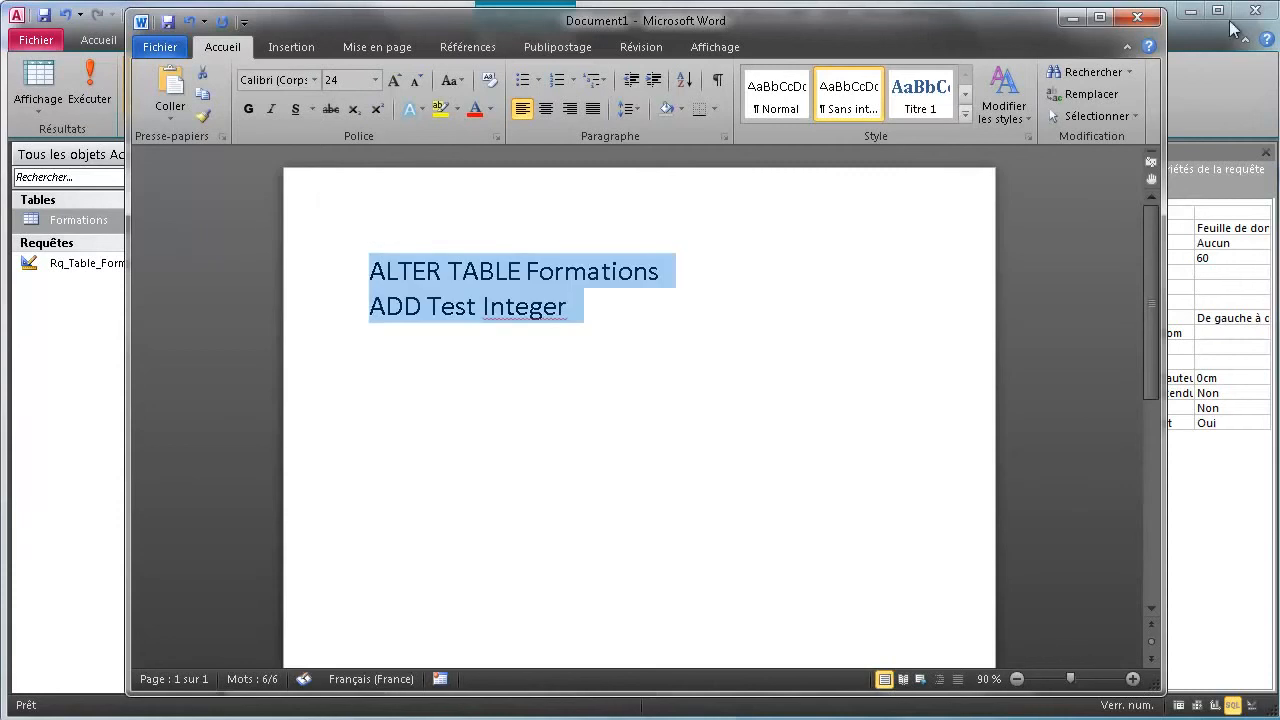
left_click(1071, 17)
key("ctrl+v")
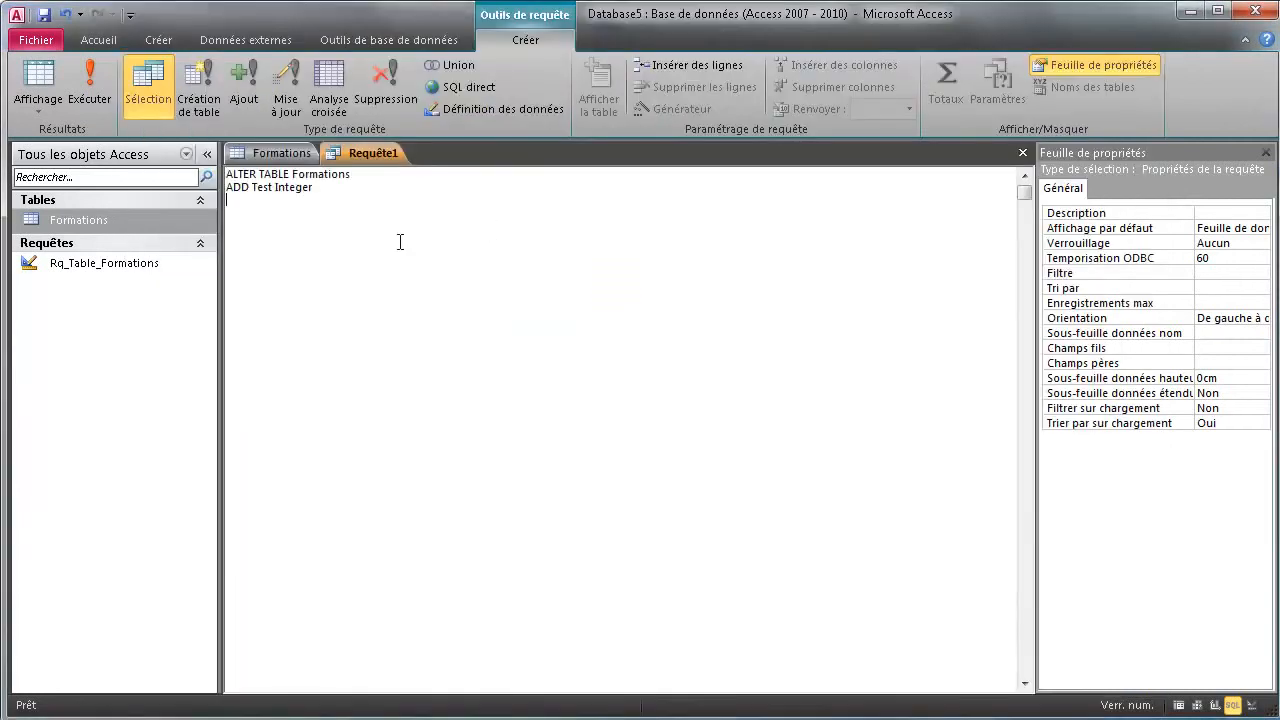
left_click(87, 78)
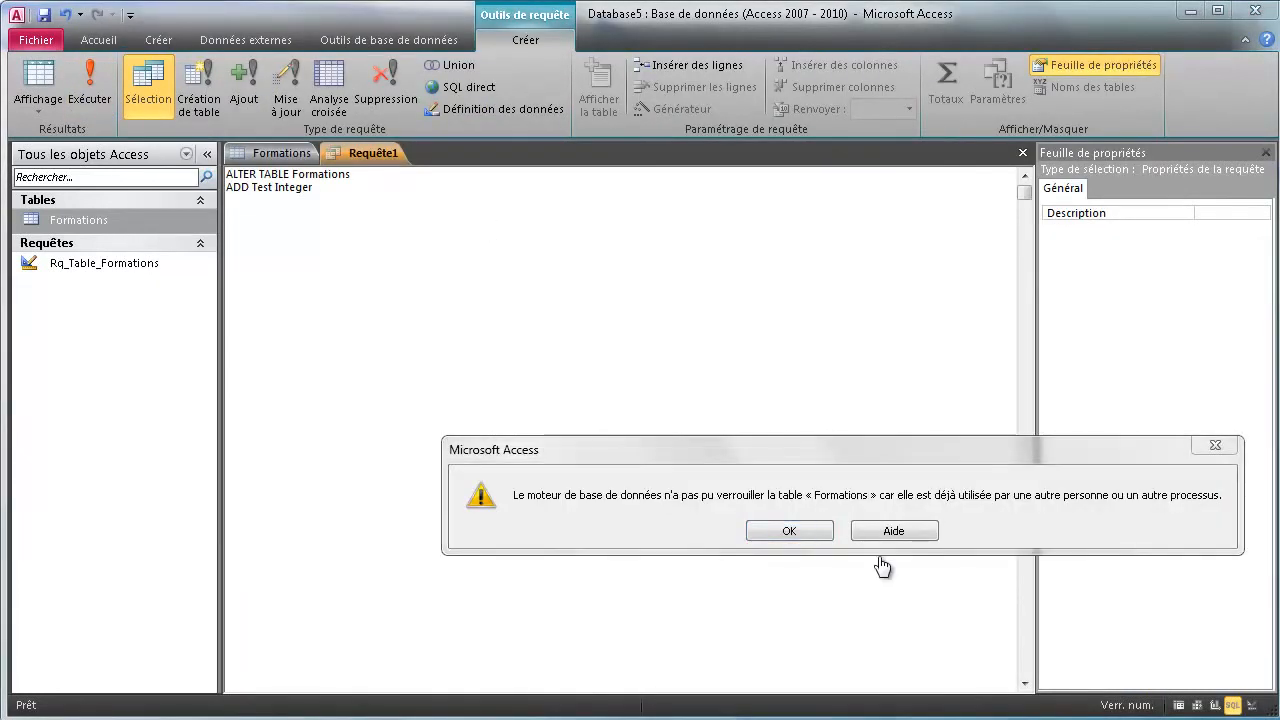
left_click(820, 530)
Step: Close the Formations table and run the ALTER TABLE query again
right_click(276, 155)
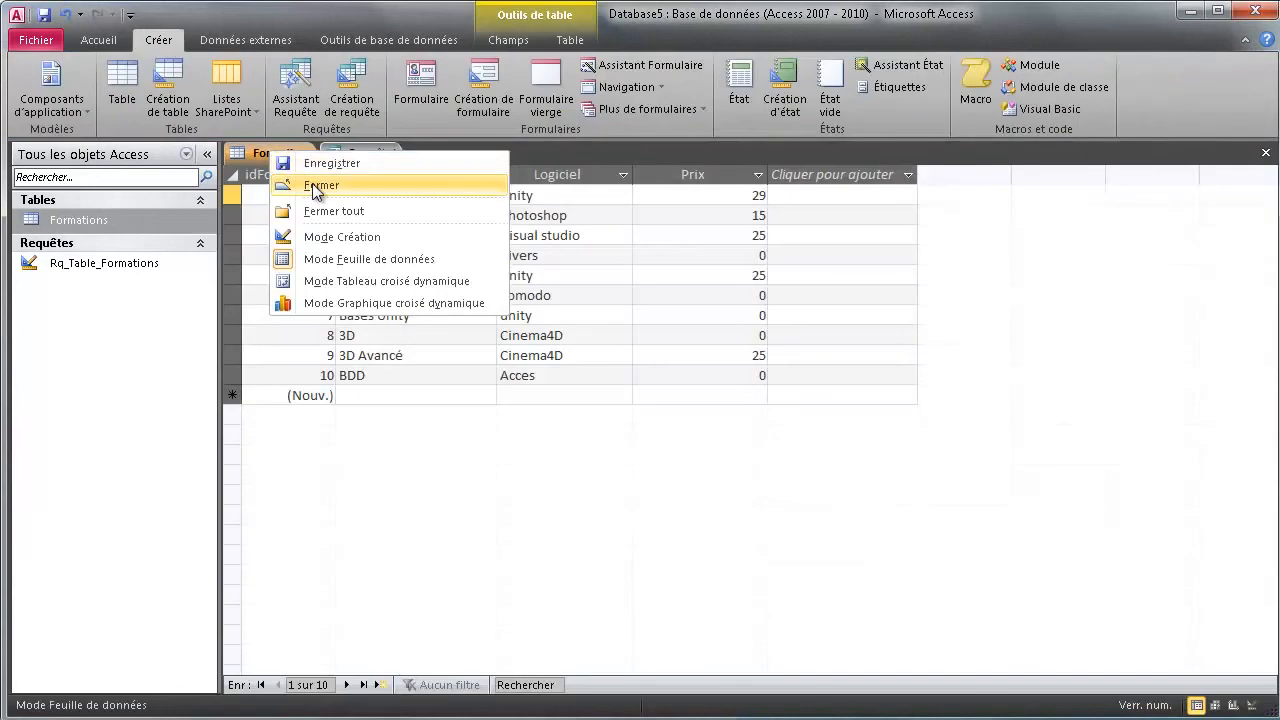
left_click(305, 181)
left_click(758, 530)
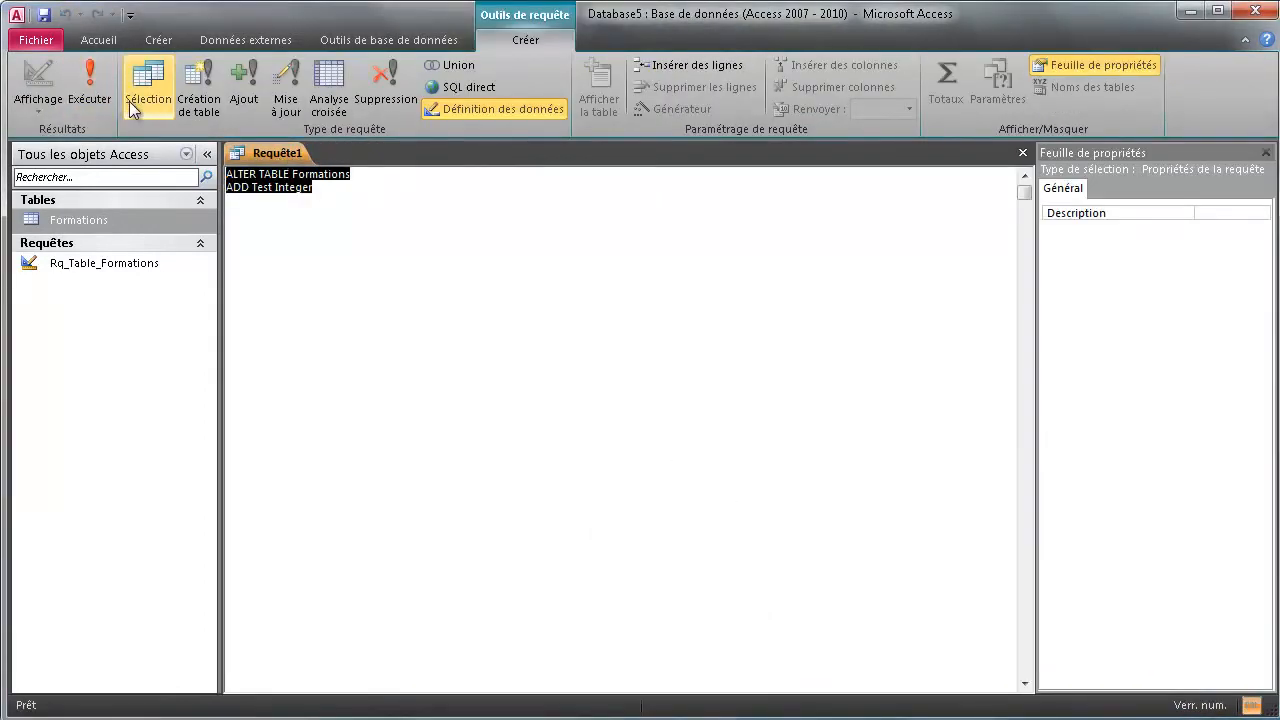
left_click(320, 224)
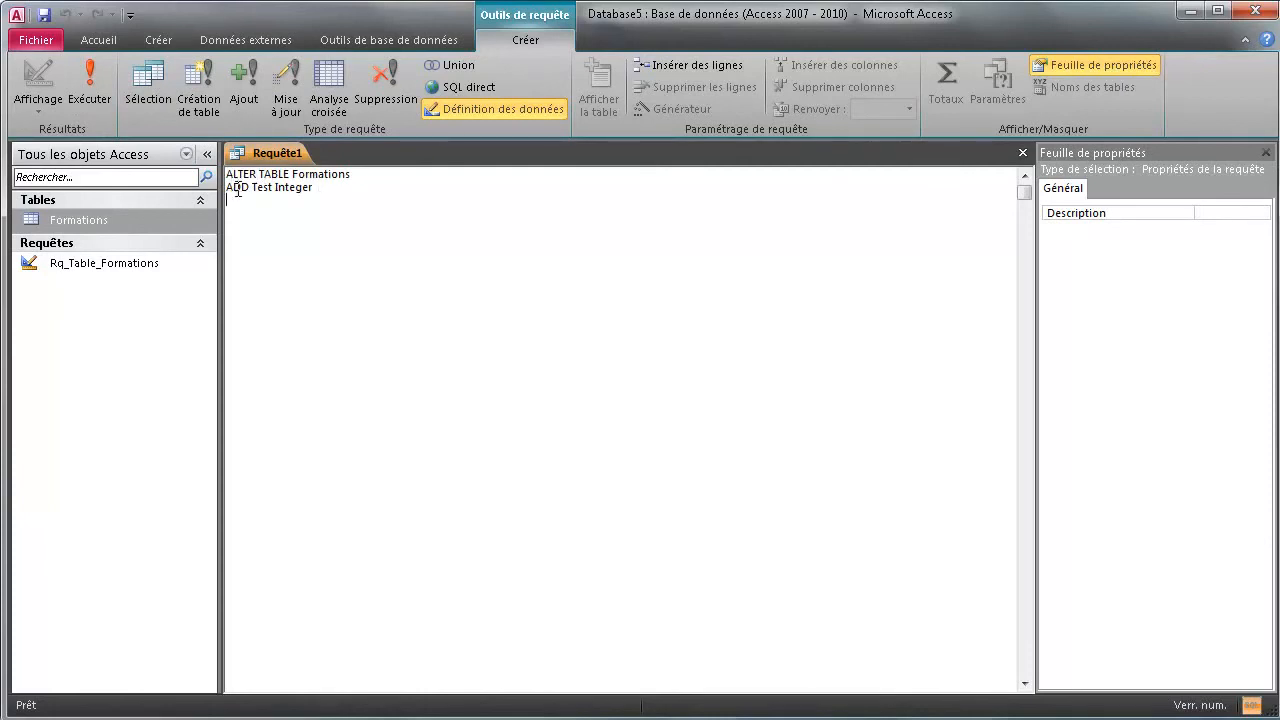
Step: Open the Formations table, check its Test column and switch the table to design view
double_click(168, 220)
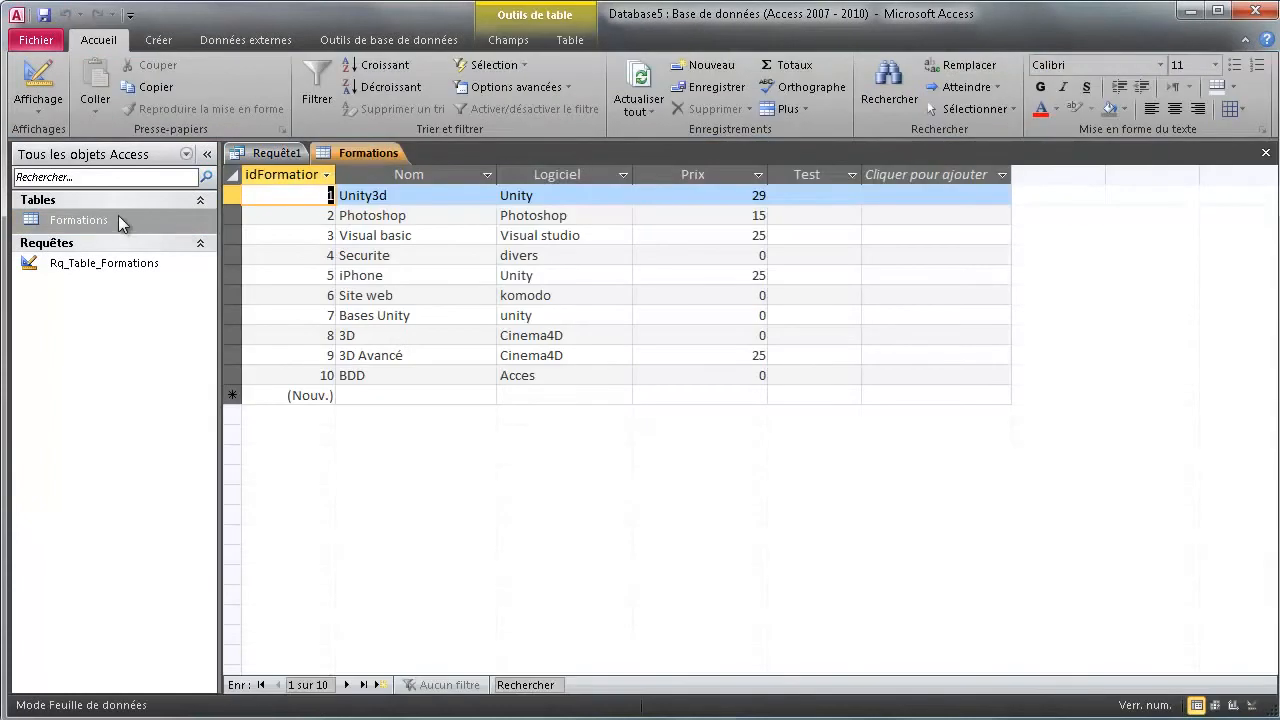
left_click(809, 175)
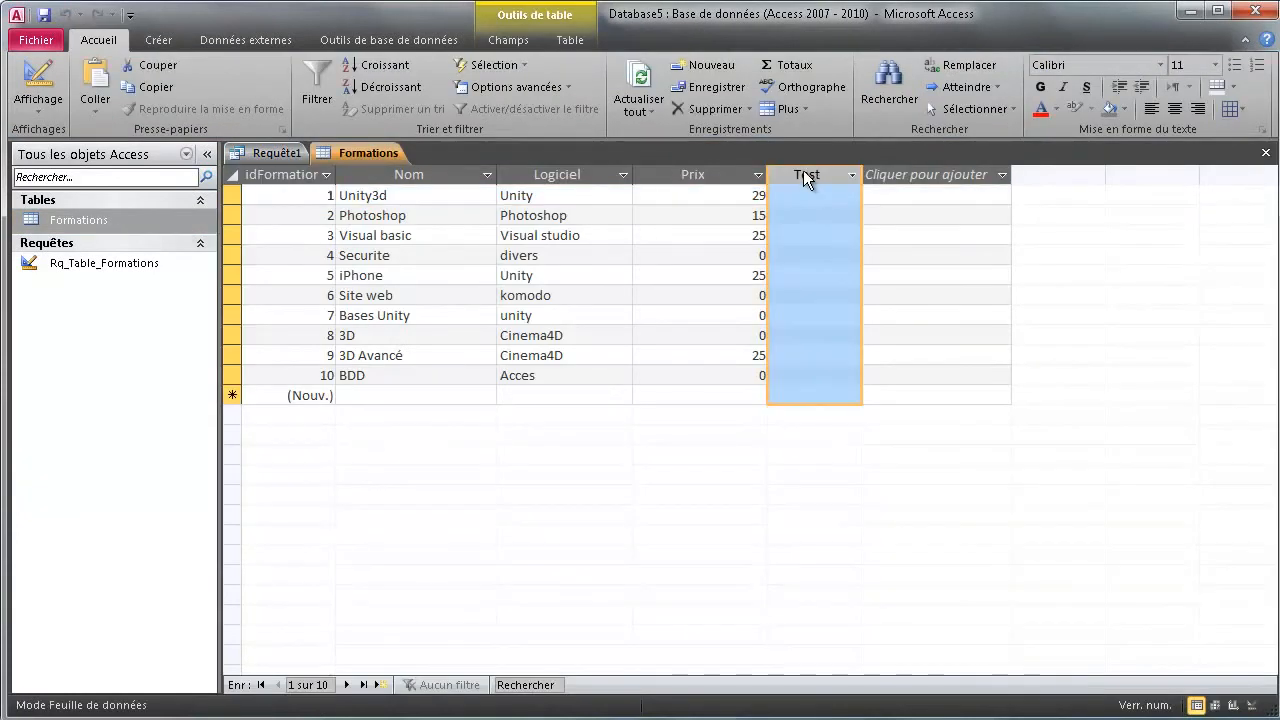
right_click(807, 177)
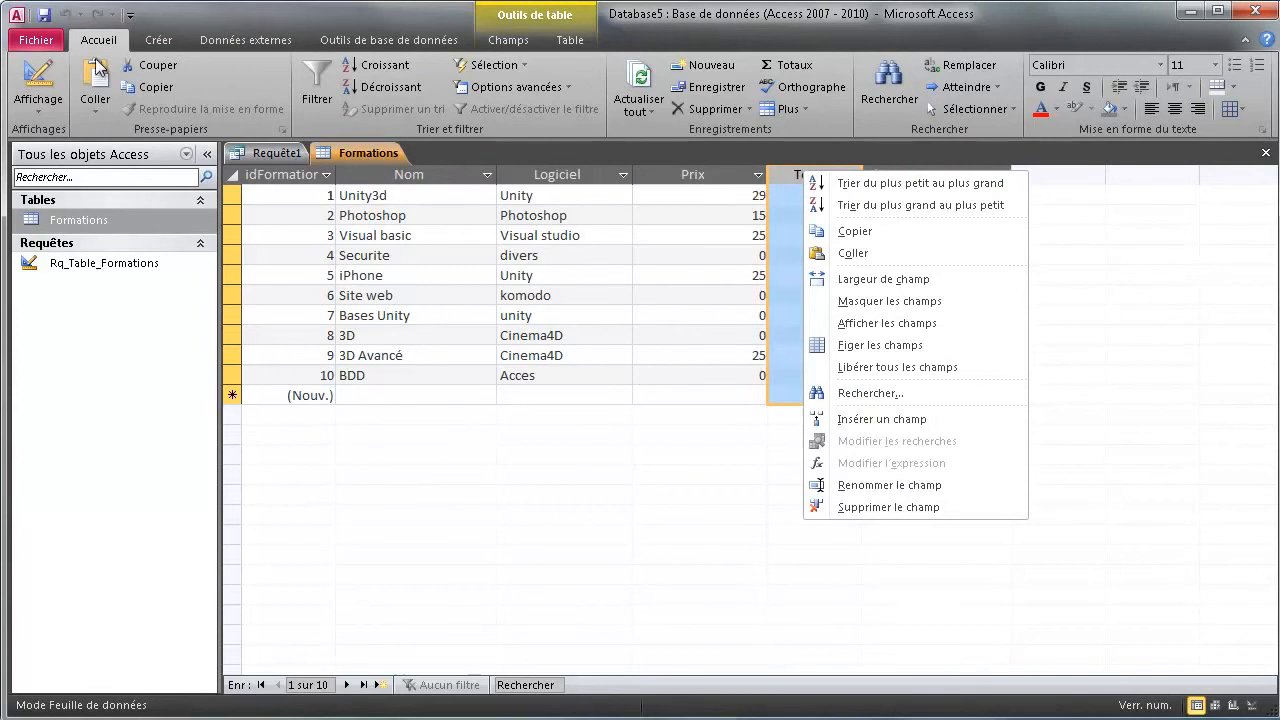
left_click(38, 75)
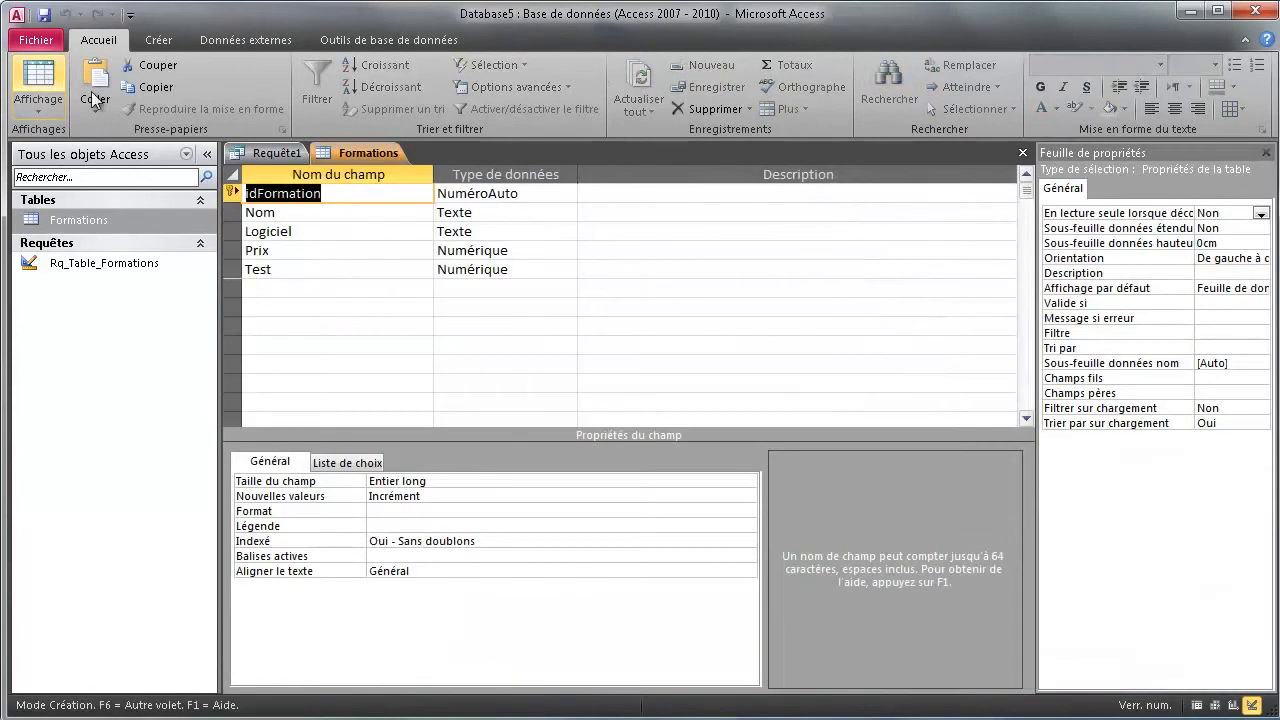
Step: Try to remove the Test field by erasing its name and data type in the design grid
left_click(289, 268)
key("BackSpace")
key("BackSpace")
key("BackSpace")
key("BackSpace")
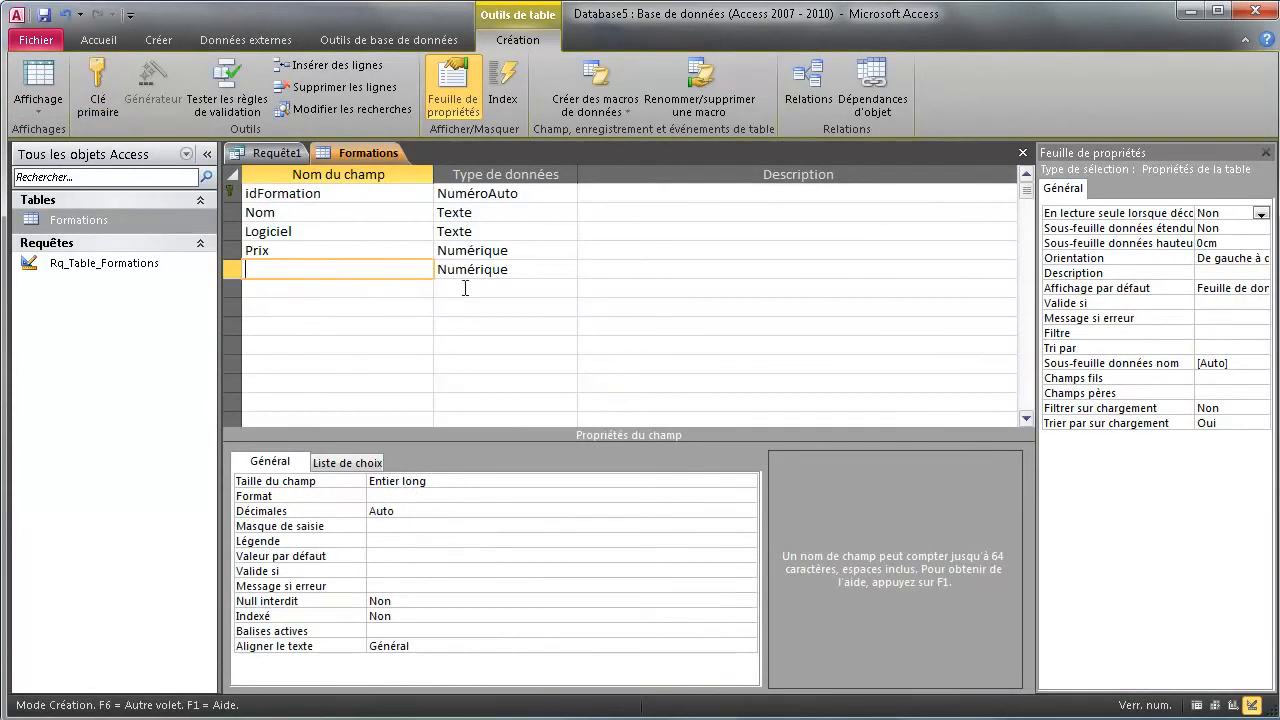
left_click(526, 273)
key("BackSpace")
key("BackSpace")
key("BackSpace")
key("BackSpace")
key("BackSpace")
key("BackSpace")
key("BackSpace")
key("BackSpace")
key("BackSpace")
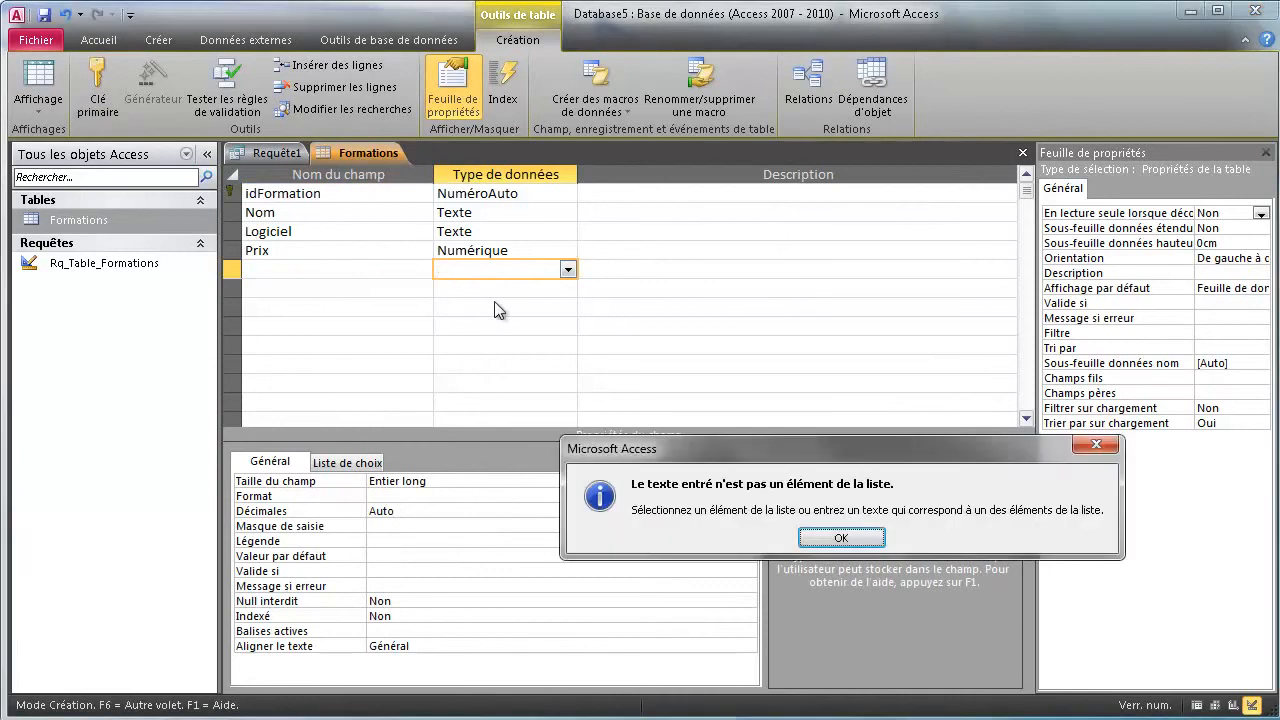
Step: Dismiss the data type error and set the unnamed field's data type to Texte
left_click(841, 537)
left_click(721, 347)
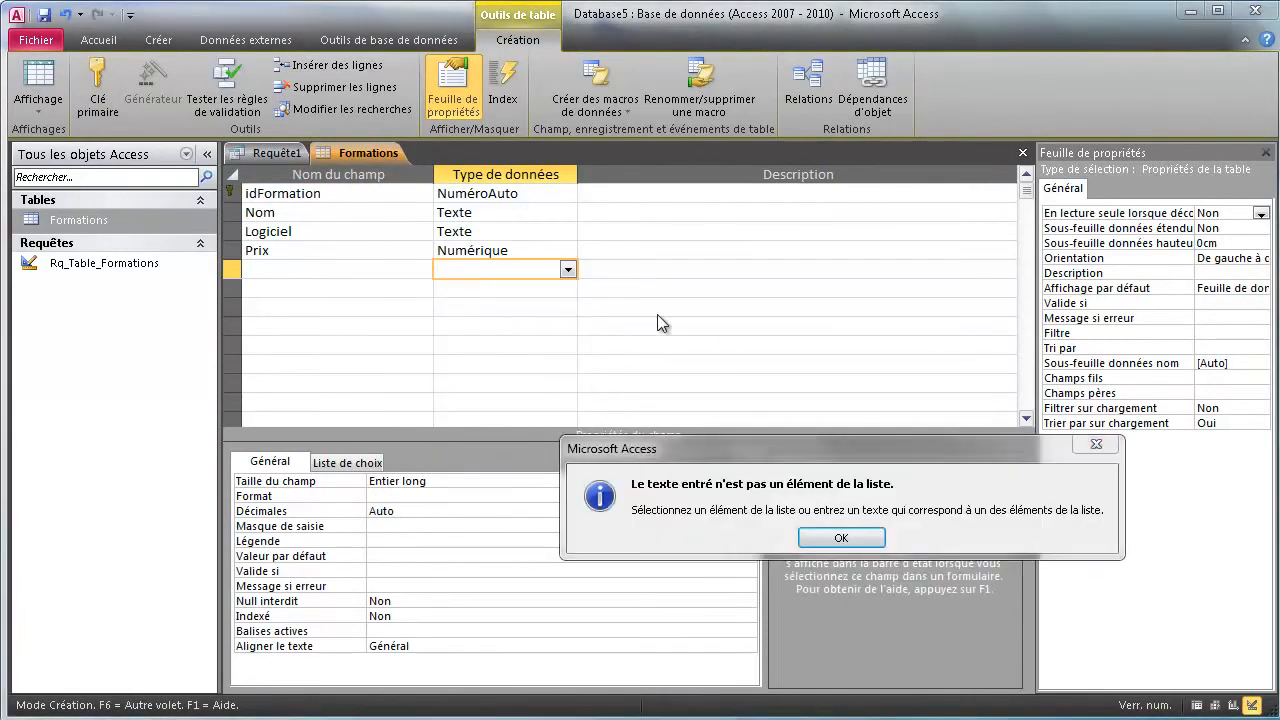
key("Return")
left_click(648, 343)
key("Return")
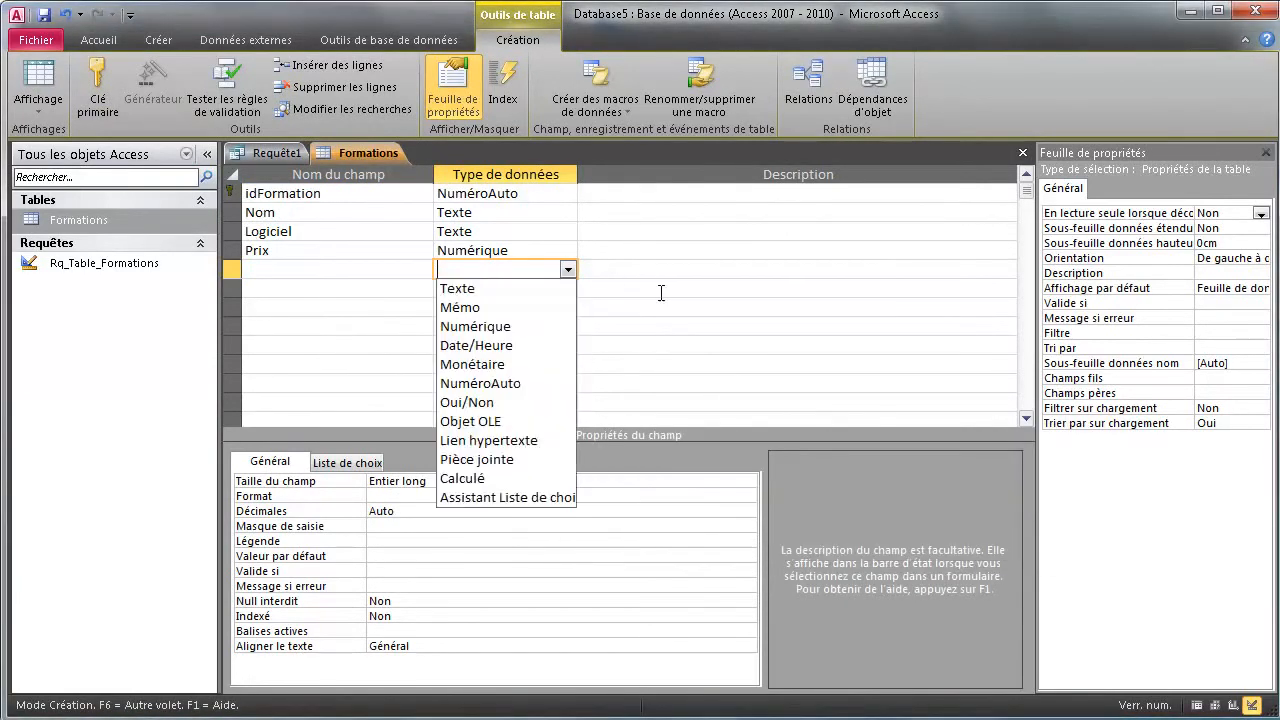
left_click(661, 292)
key("Return")
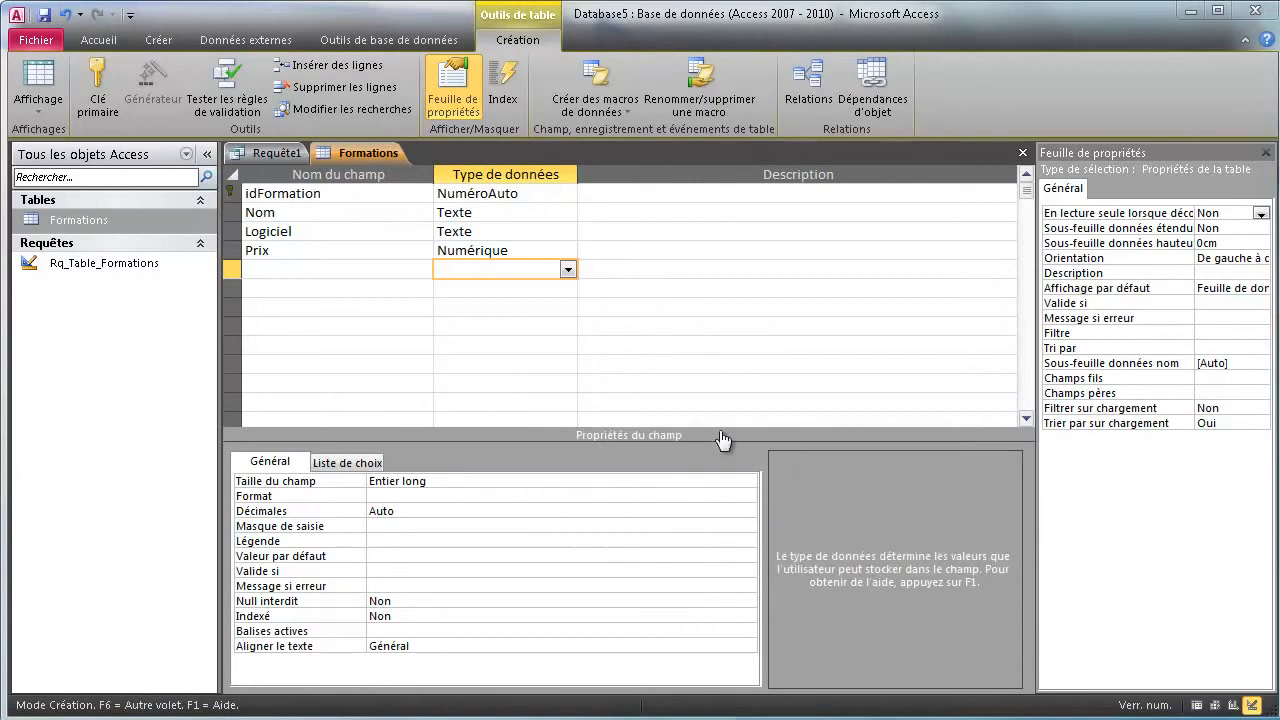
left_click(563, 269)
key("Return")
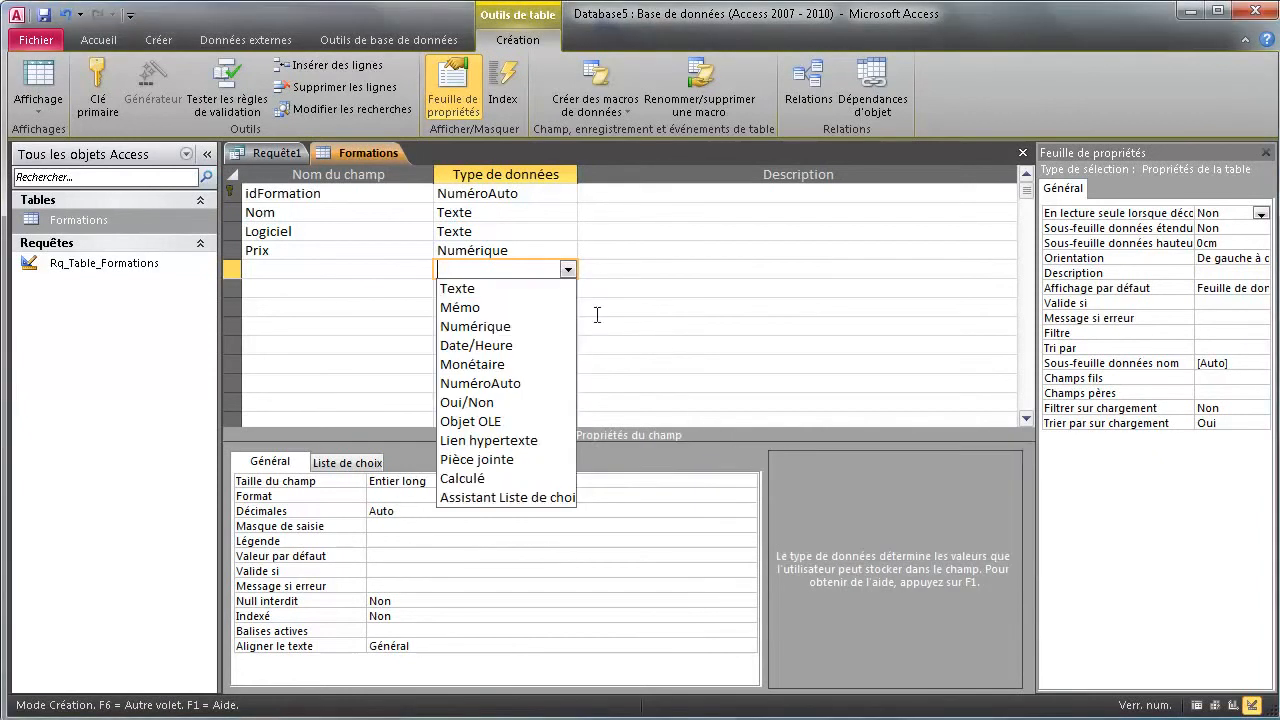
left_click(519, 292)
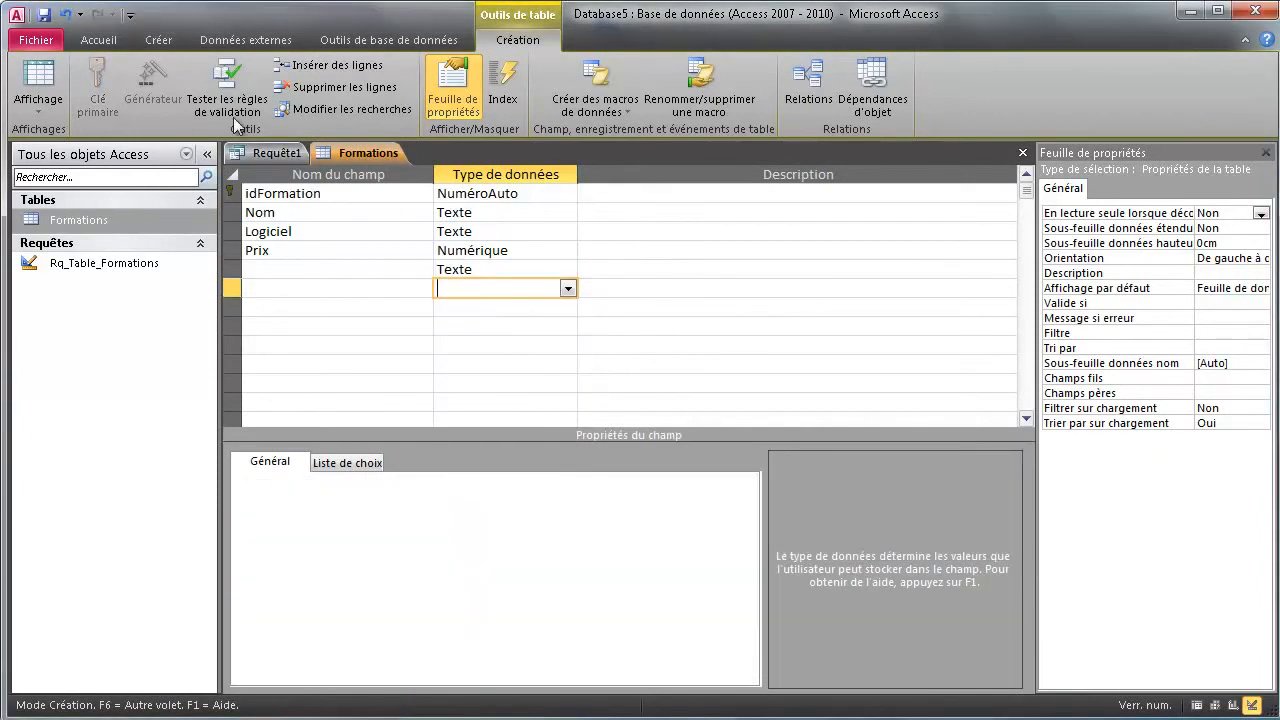
Step: Try to save the table and return to datasheet view with the last field unnamed
left_click(38, 80)
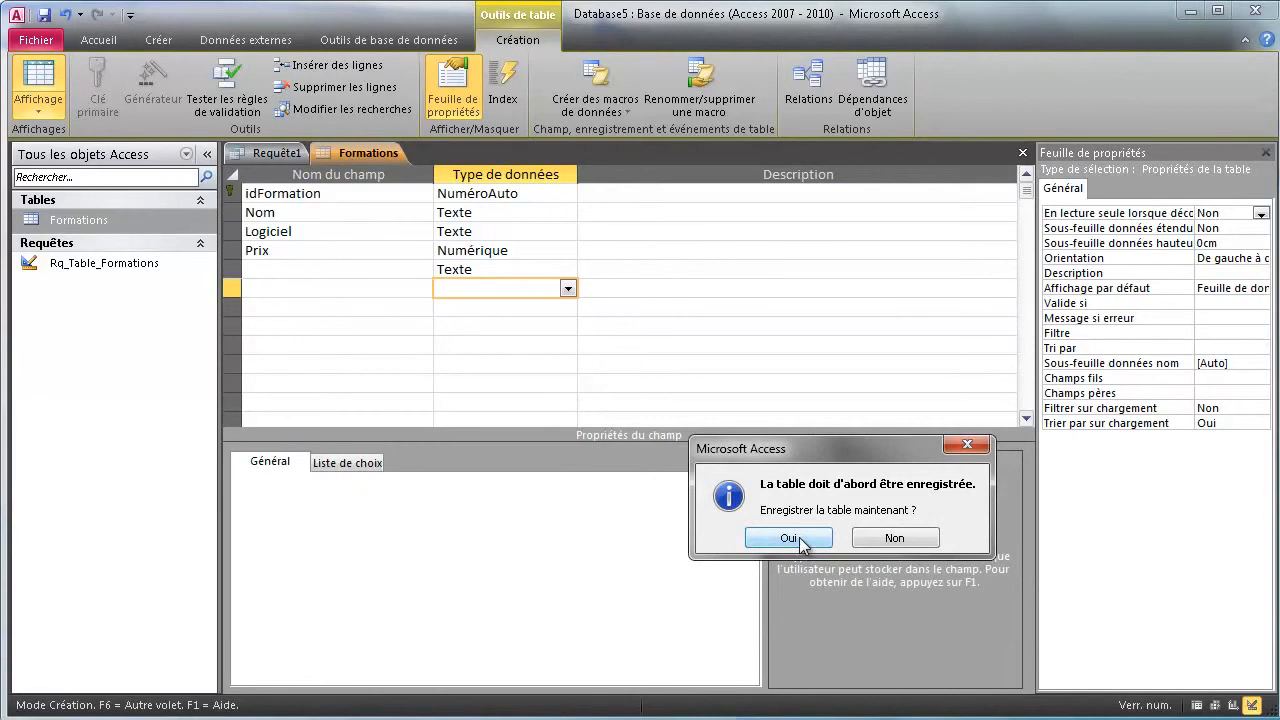
left_click(800, 545)
left_click(826, 553)
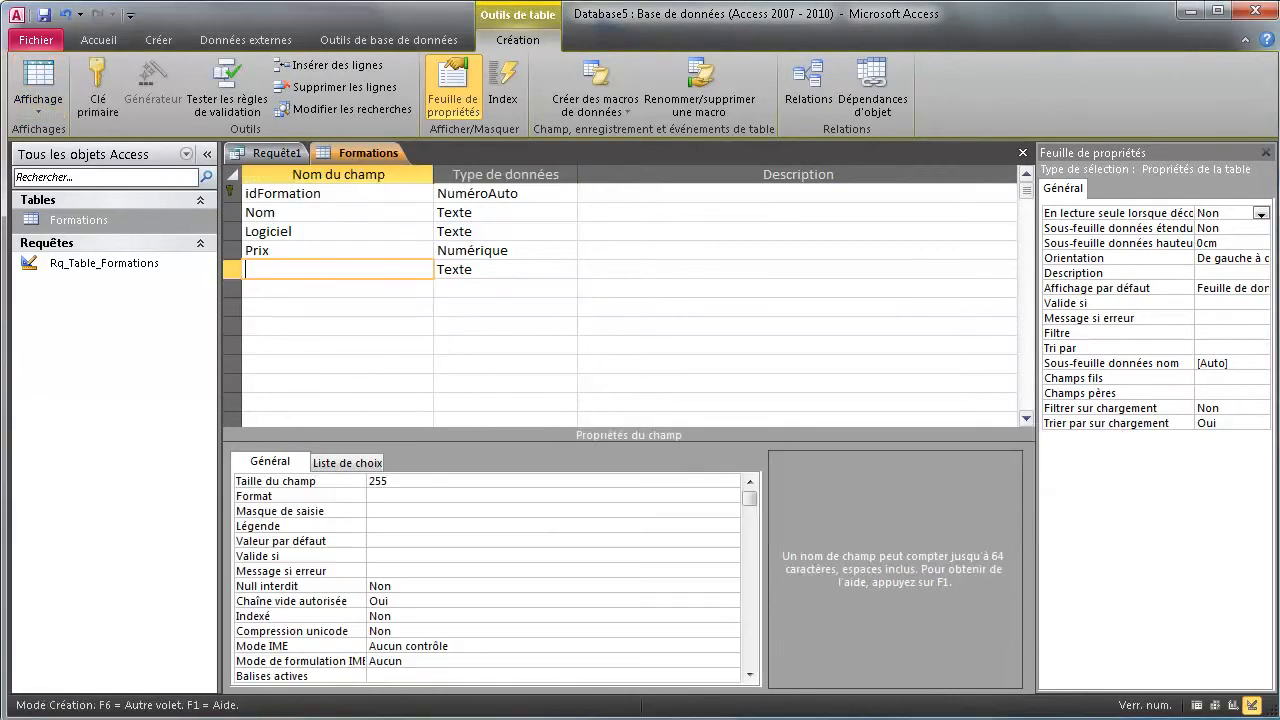
Step: Delete the unnamed field row below Prix from the Formations table design
right_click(234, 269)
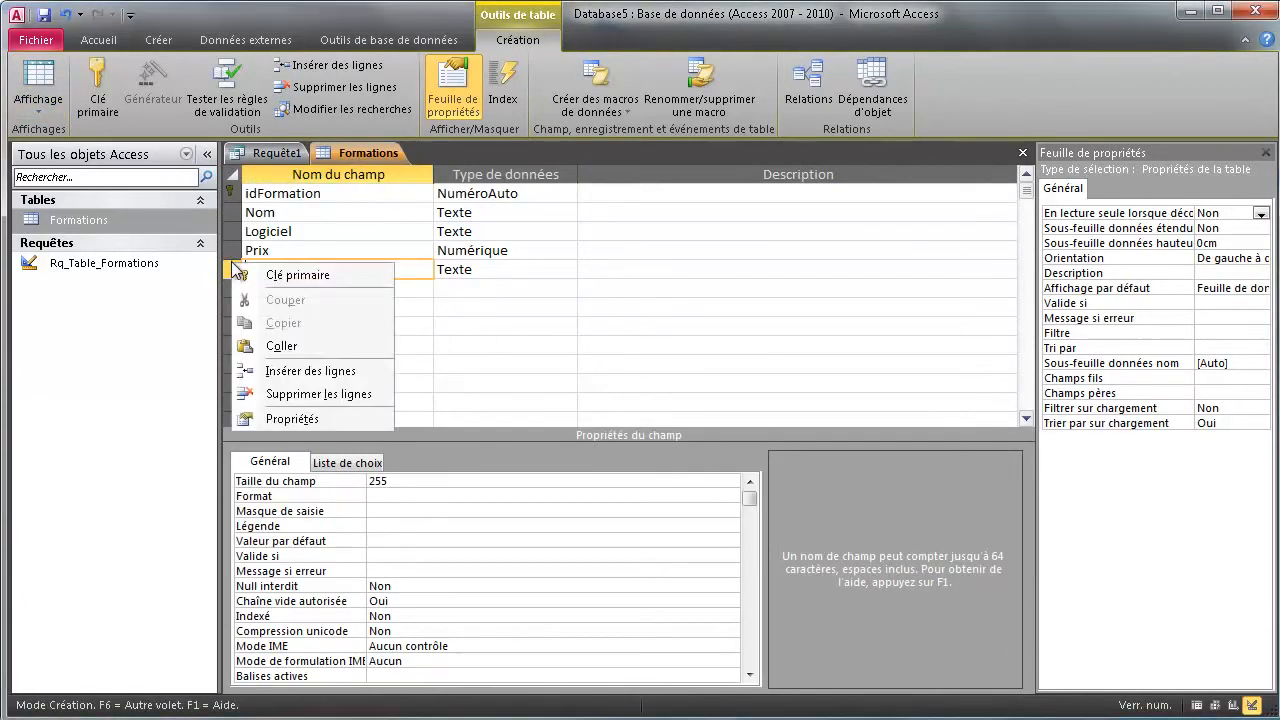
left_click(305, 393)
left_click(789, 537)
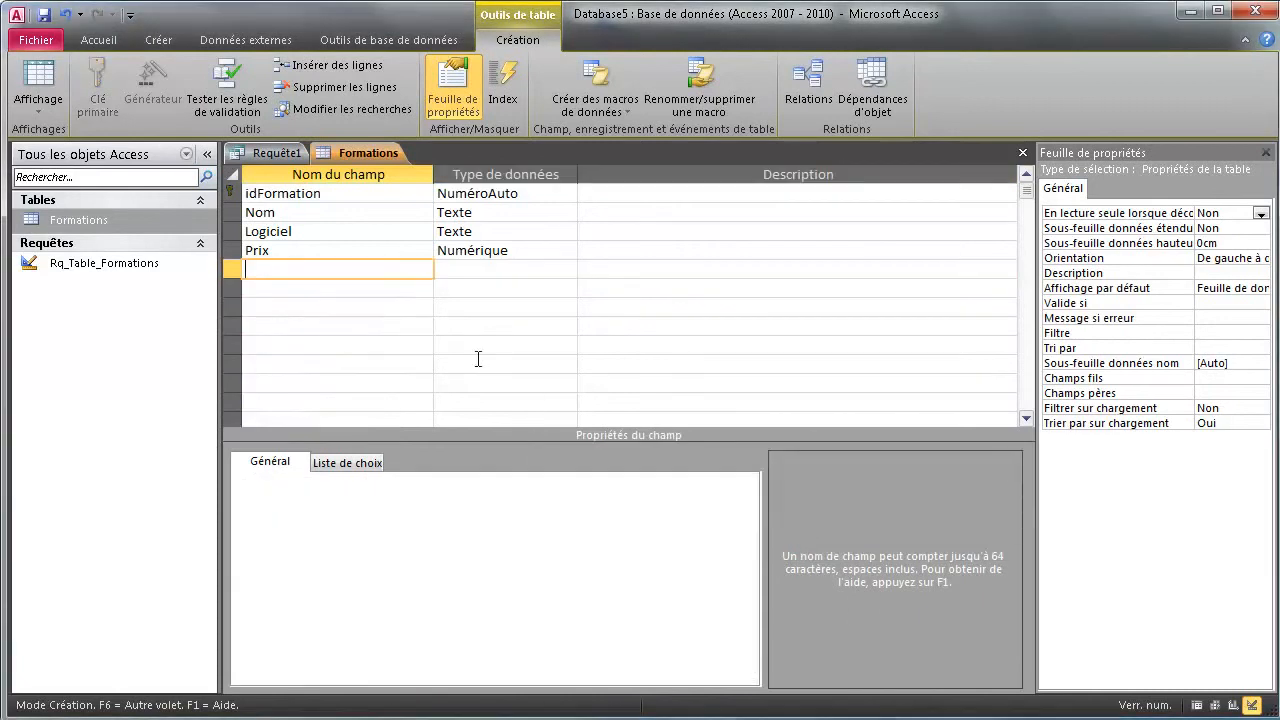
Step: Save the Formations table and display it in datasheet view
right_click(347, 155)
left_click(409, 165)
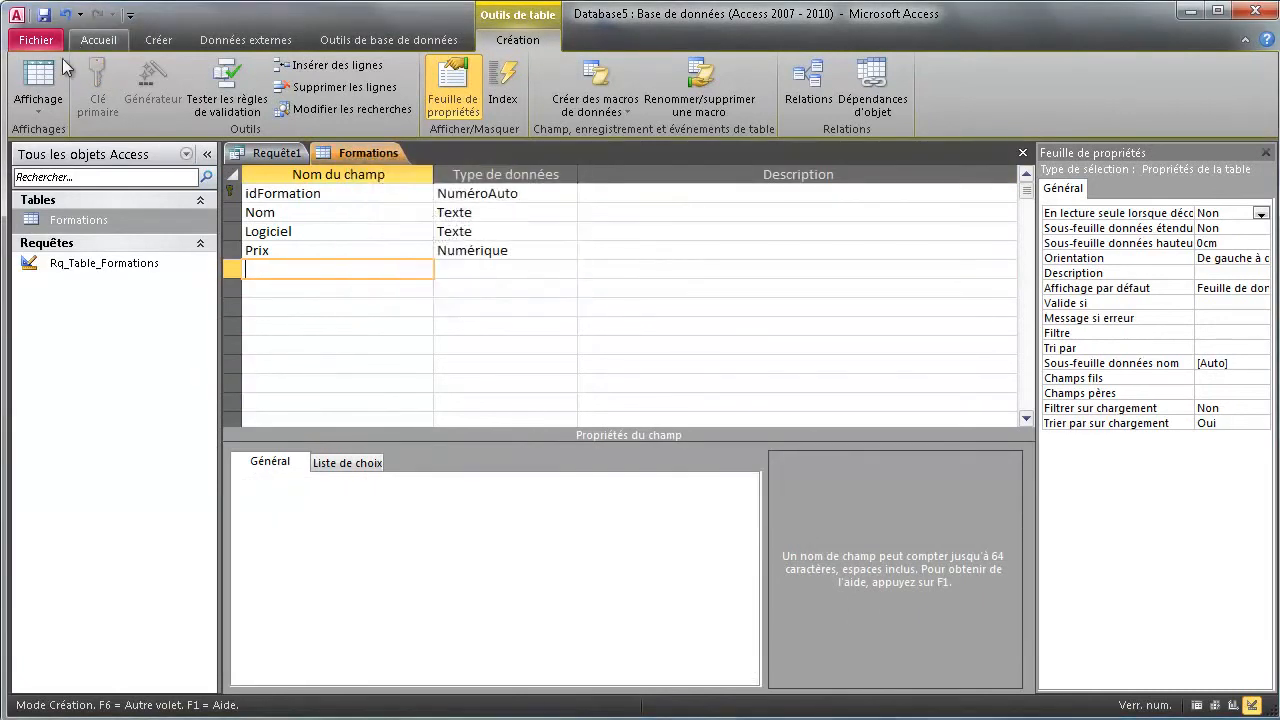
left_click(38, 80)
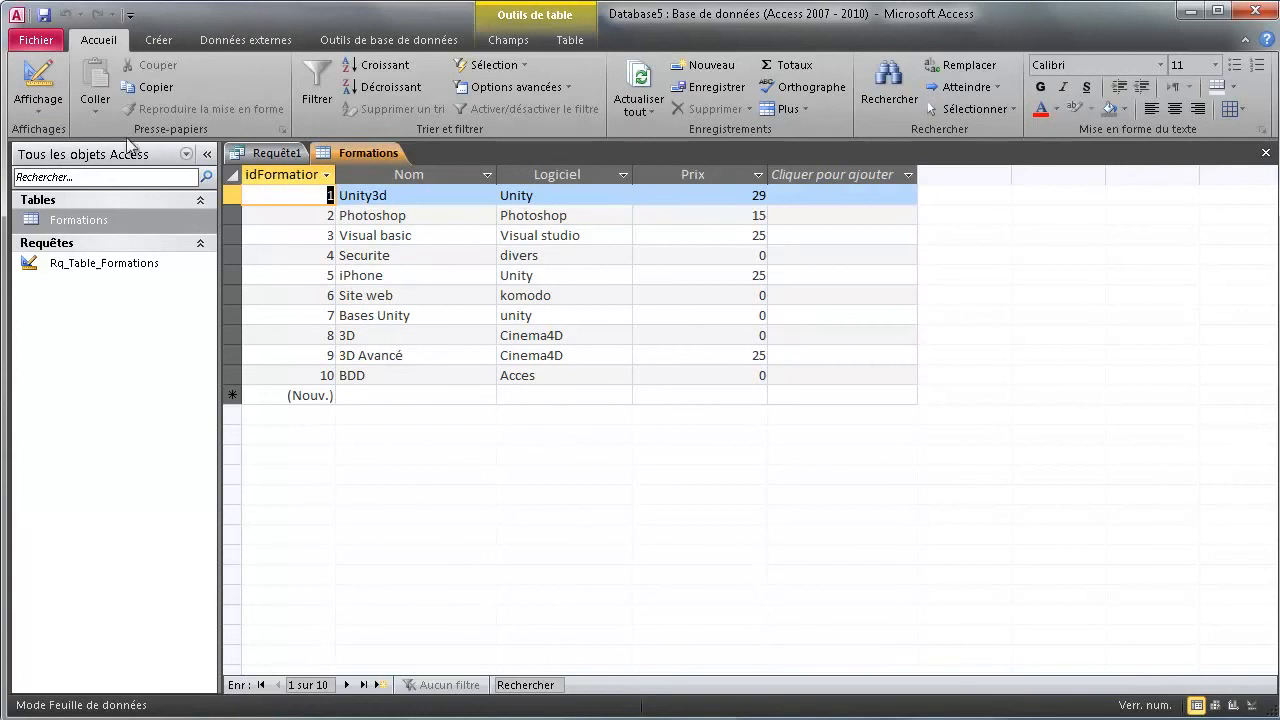
left_click(33, 46)
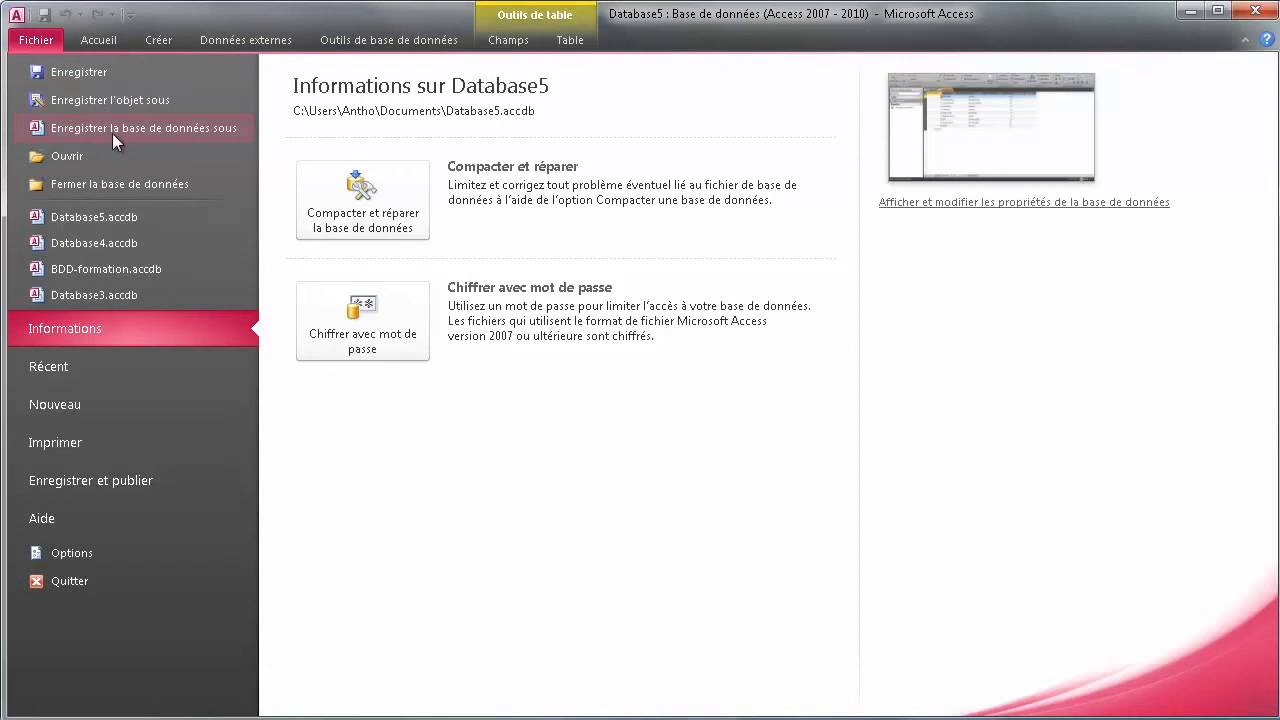
left_click(69, 70)
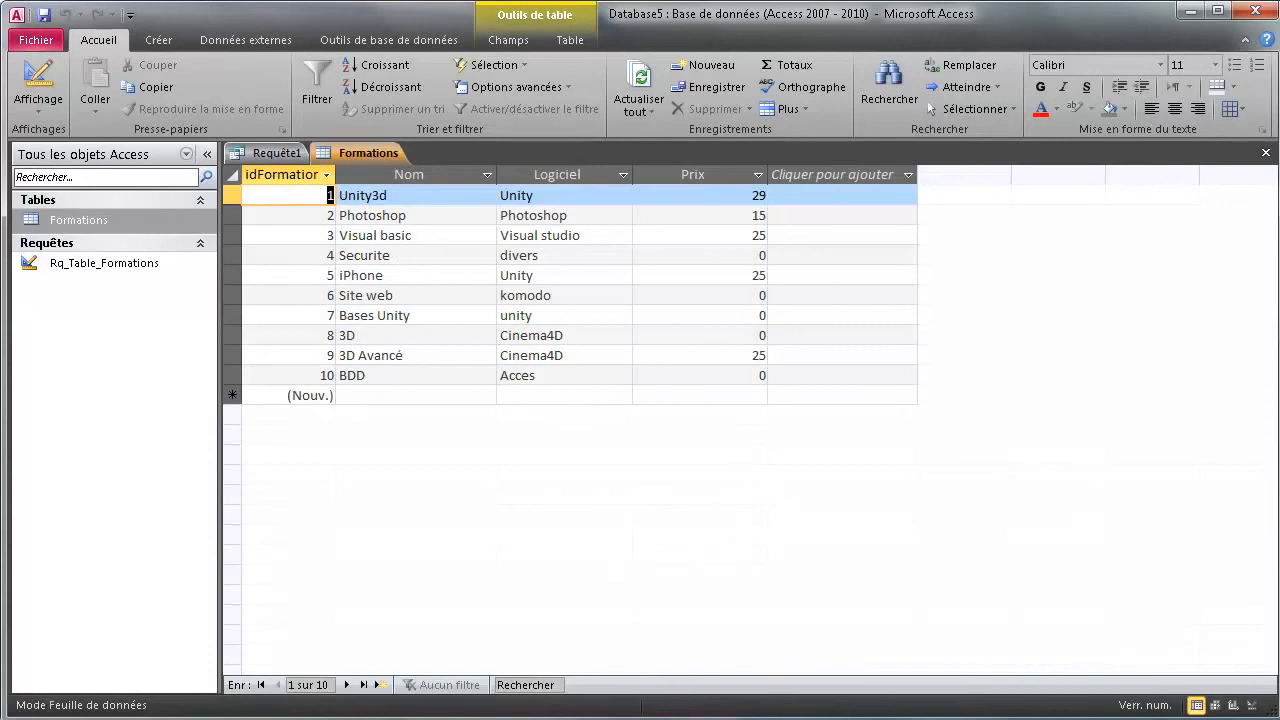
Step: Switch to the Word document, delete the ALTER TABLE statement and start a table outline with "Clients("
left_click(732, 719)
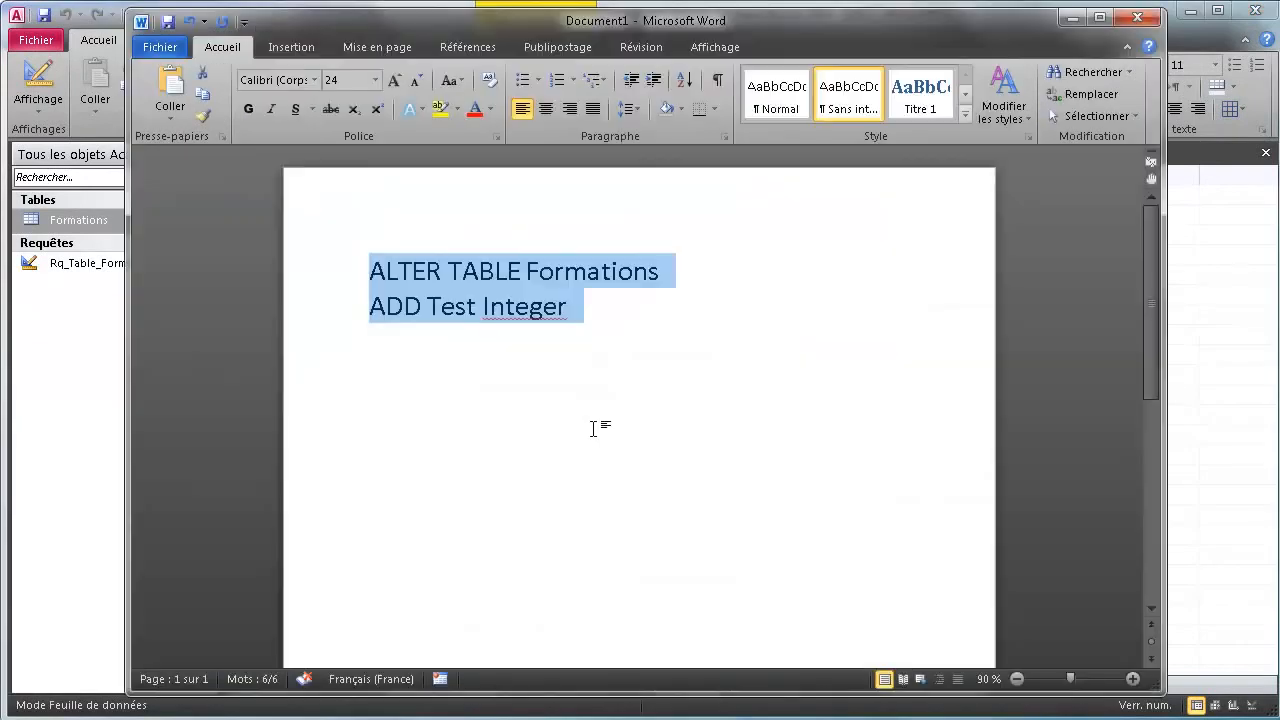
key("Delete")
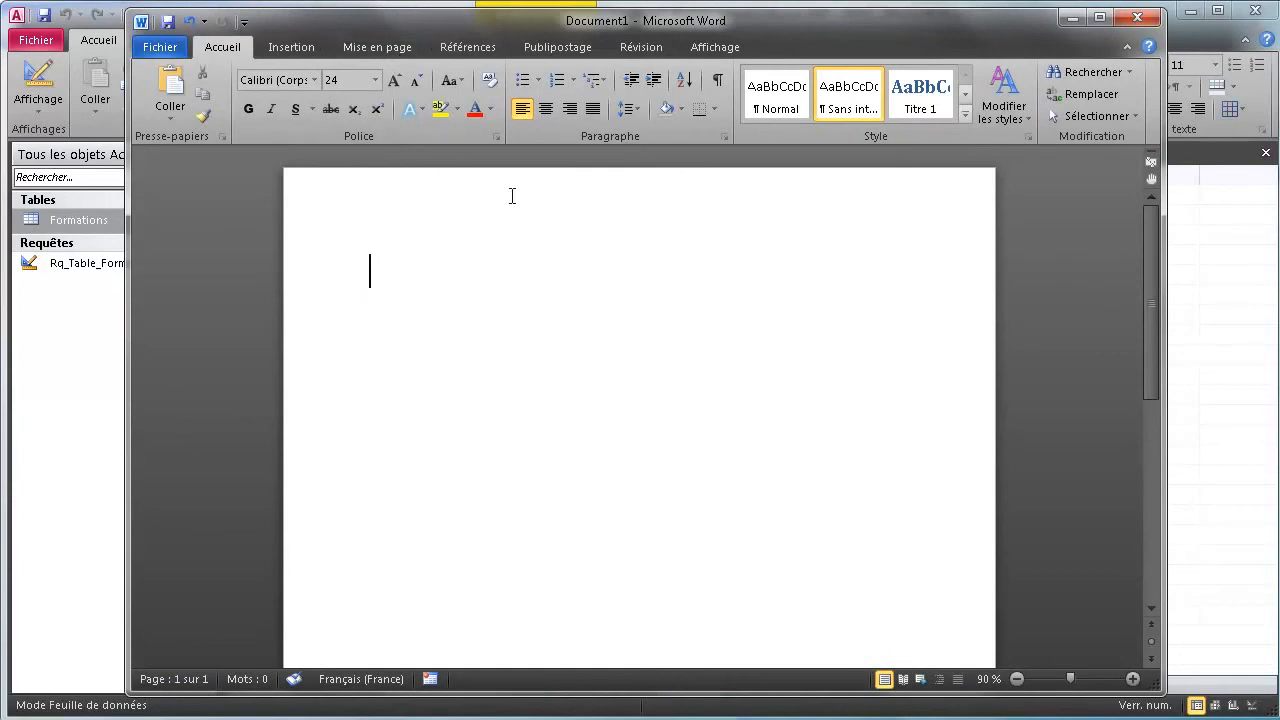
type("Clients")
type("(Nm")
key("BackSpace")
type("o")
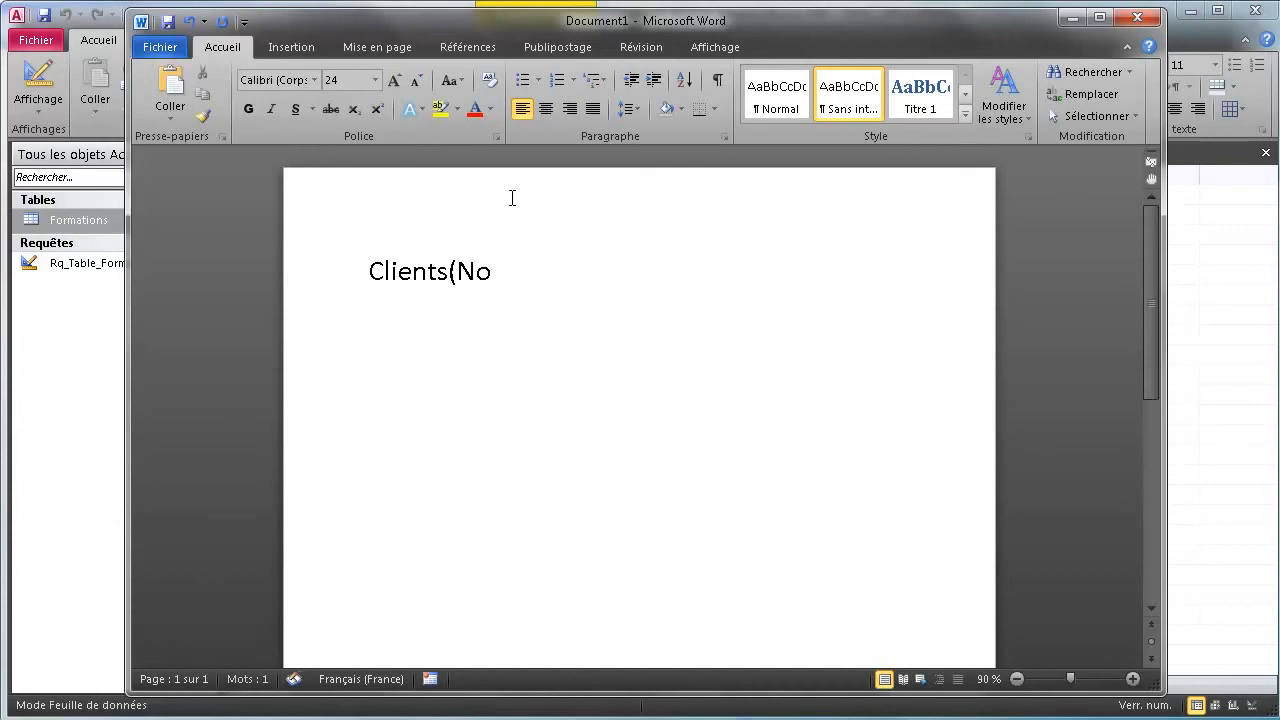
type("m,")
key("BackSpace")
key("BackSpace")
key("BackSpace")
key("BackSpace")
Step: Complete the Clients outline with the fields idClient, Nom, Ville, Age and Sexe and a closing parenthesis
type("idClient, Nom")
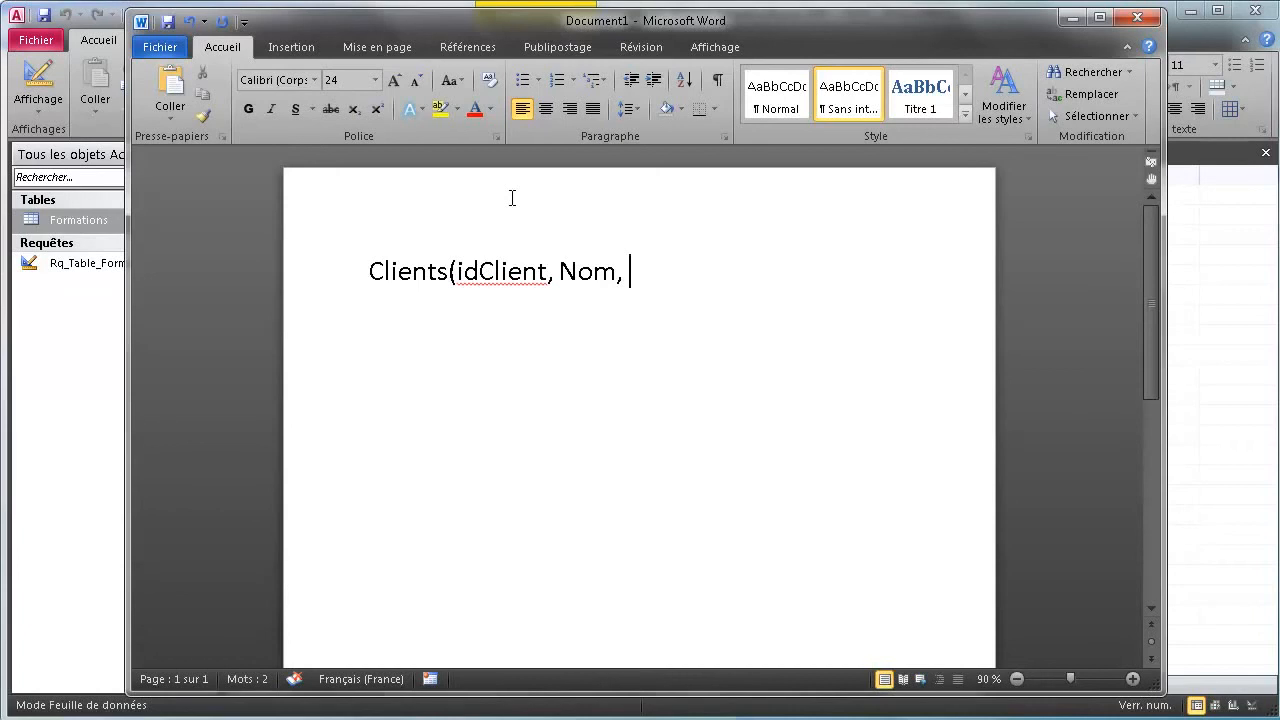
type(", Ville, Age, Sexe")
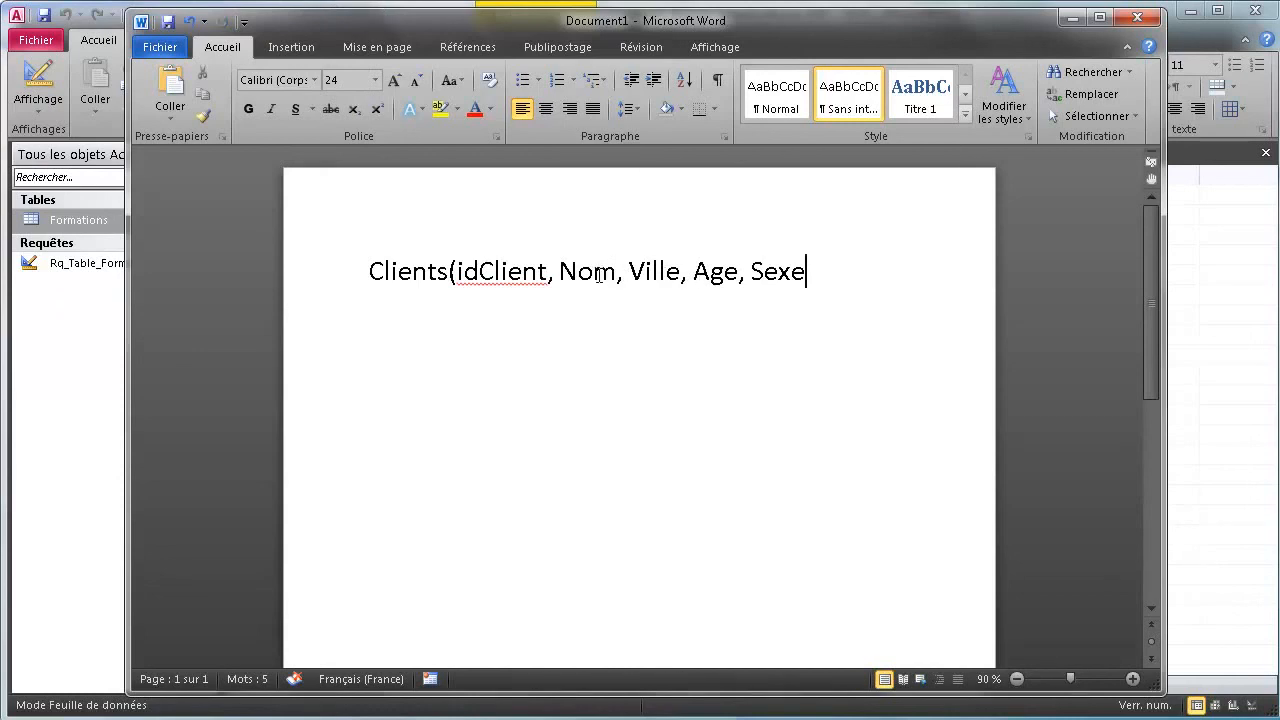
left_click_drag(594, 271, 480, 271)
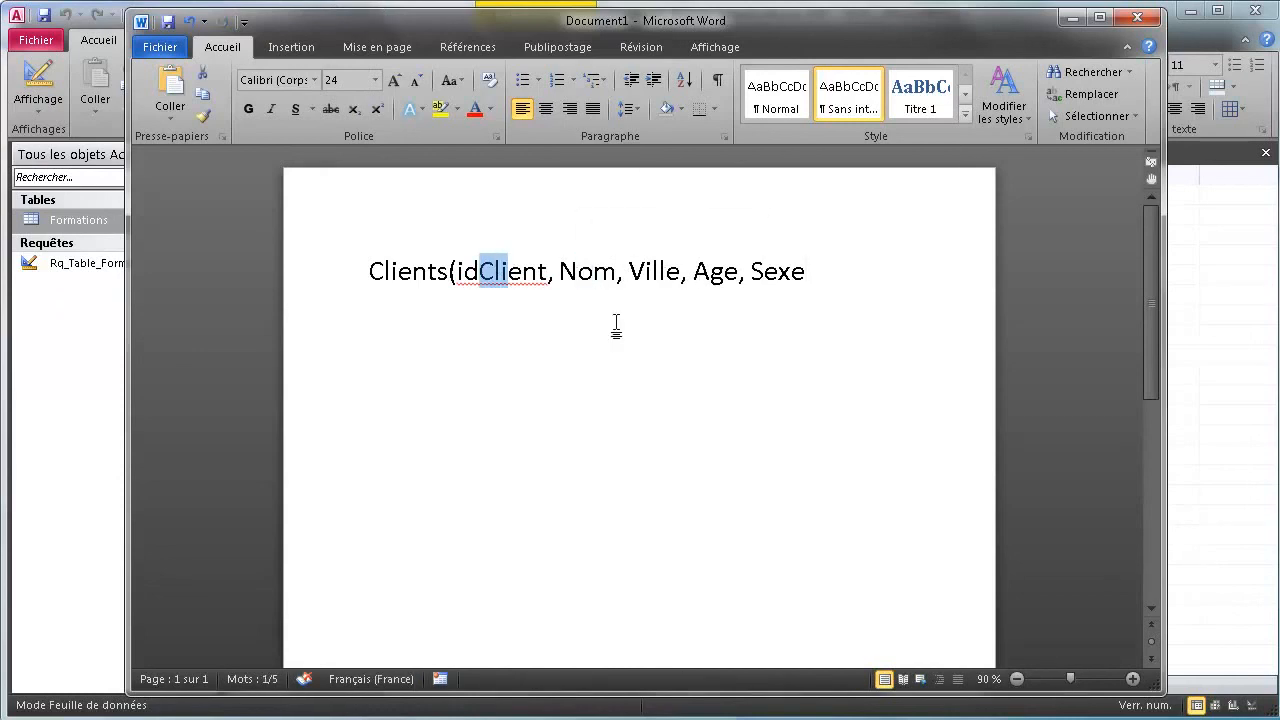
left_click(820, 273)
type(")")
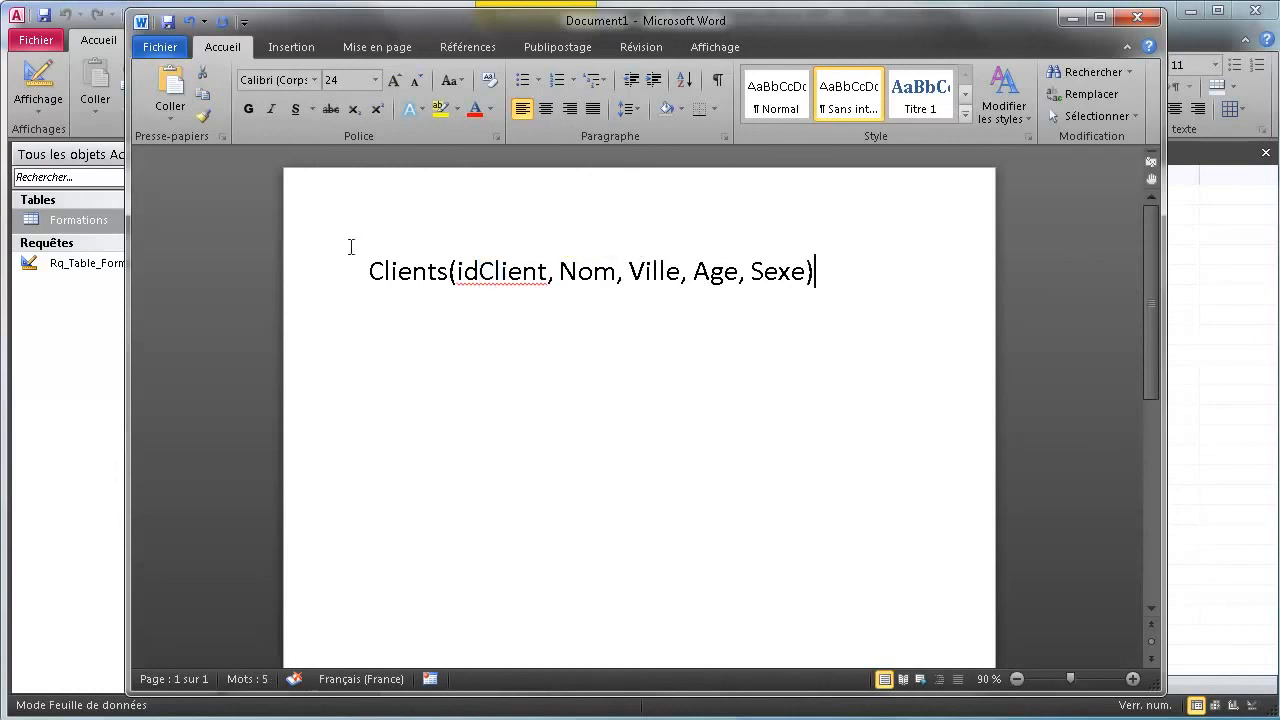
Step: Underline idClient in the Clients outline to mark it as the primary key
left_click_drag(400, 270, 805, 275)
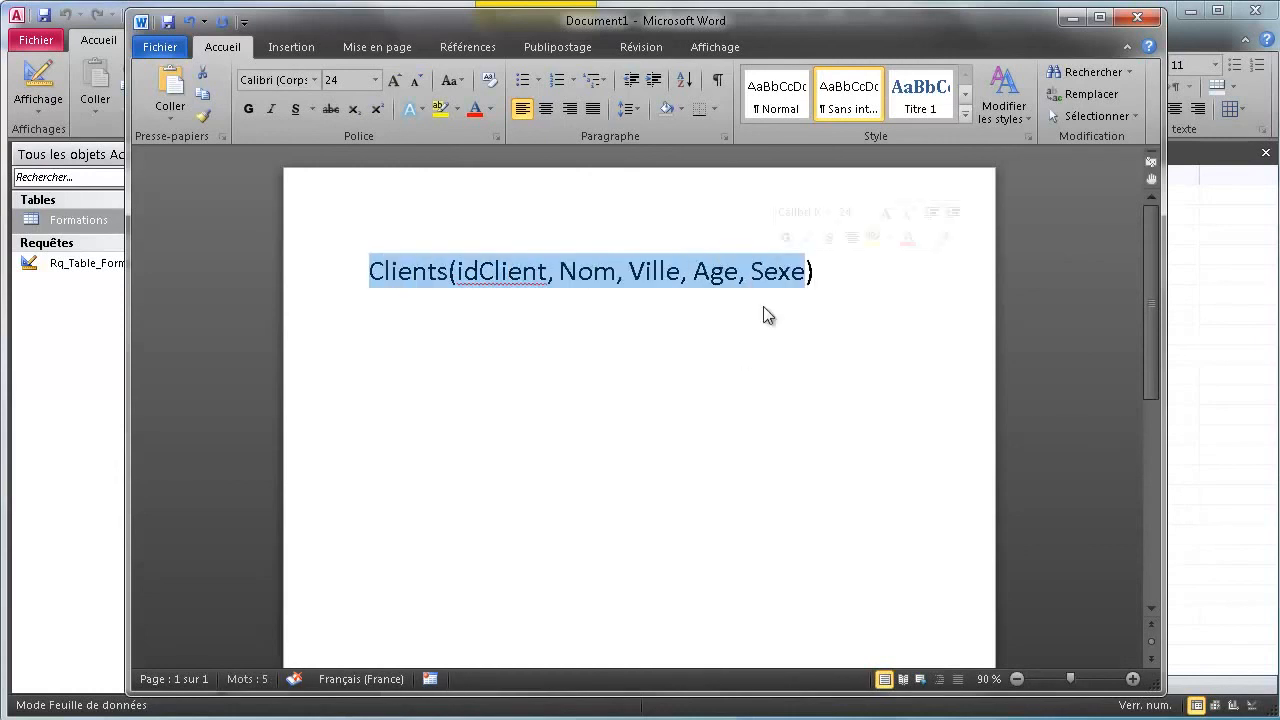
left_click(551, 272)
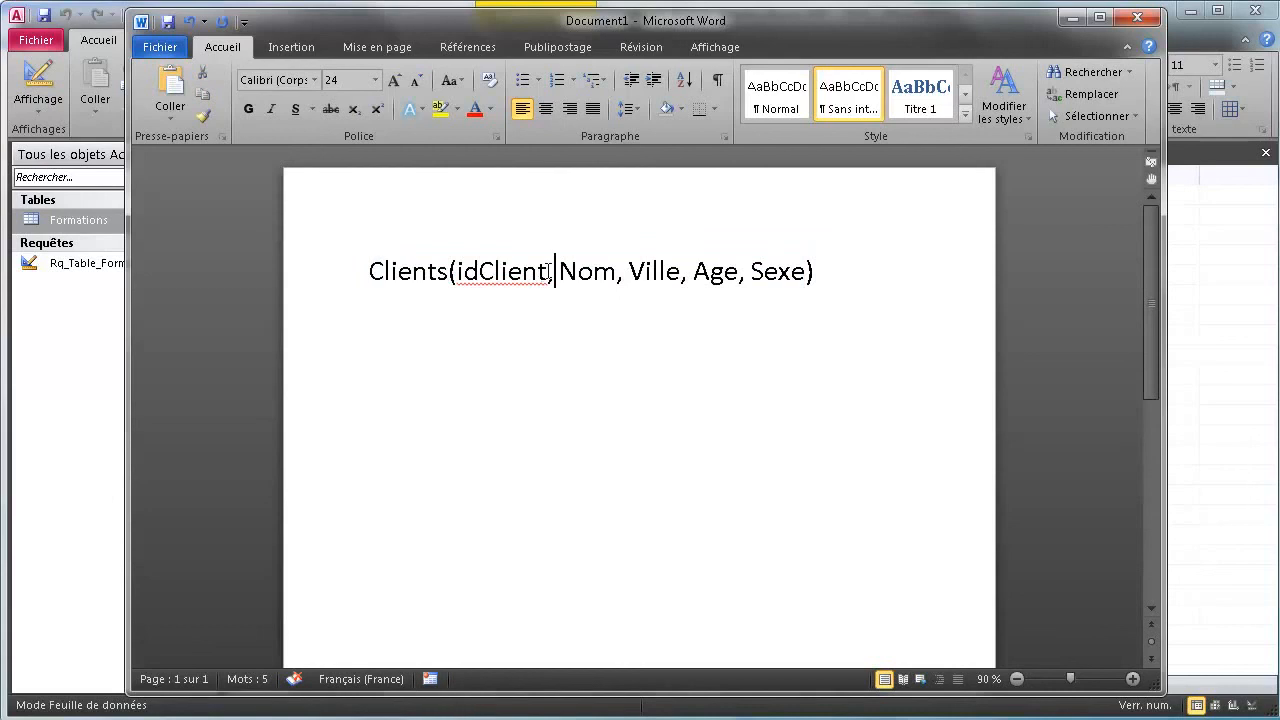
left_click_drag(548, 272, 458, 272)
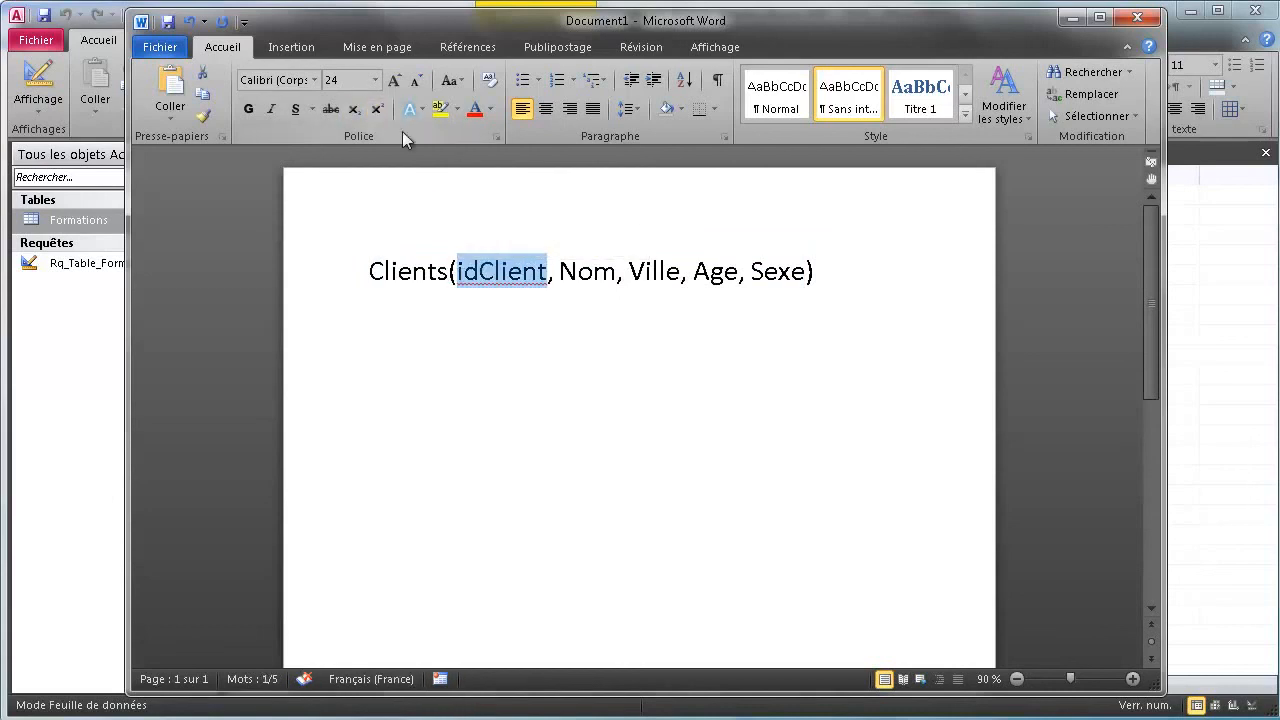
left_click(296, 109)
left_click(630, 272)
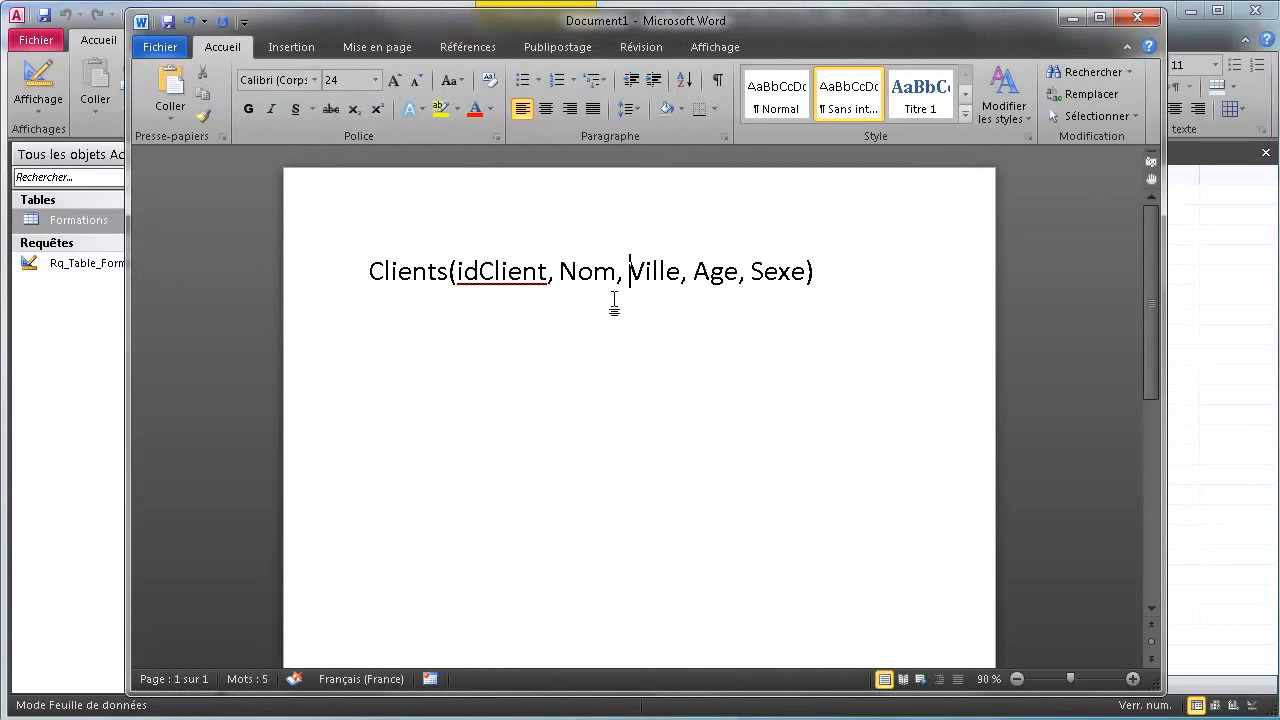
left_click_drag(388, 271, 660, 297)
left_click(558, 272)
left_click_drag(385, 271, 816, 291)
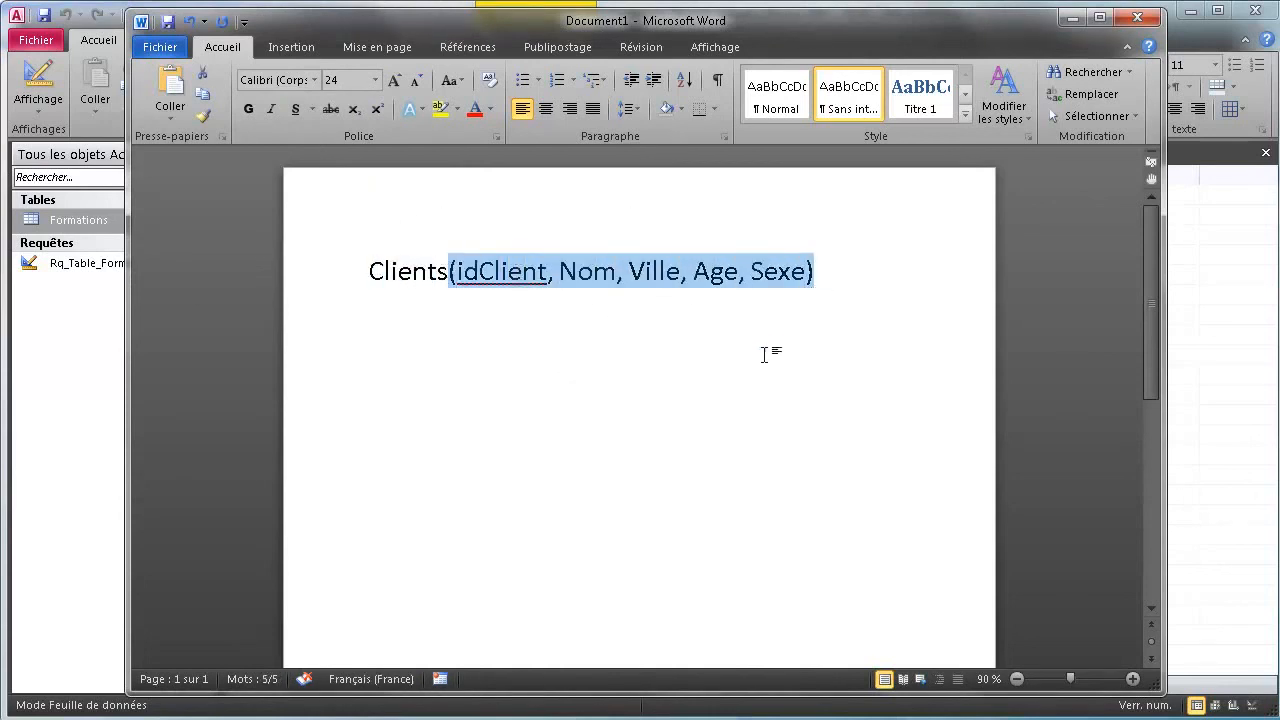
left_click(480, 272)
left_click_drag(481, 275, 494, 277)
left_click_drag(577, 278, 788, 286)
left_click(595, 290)
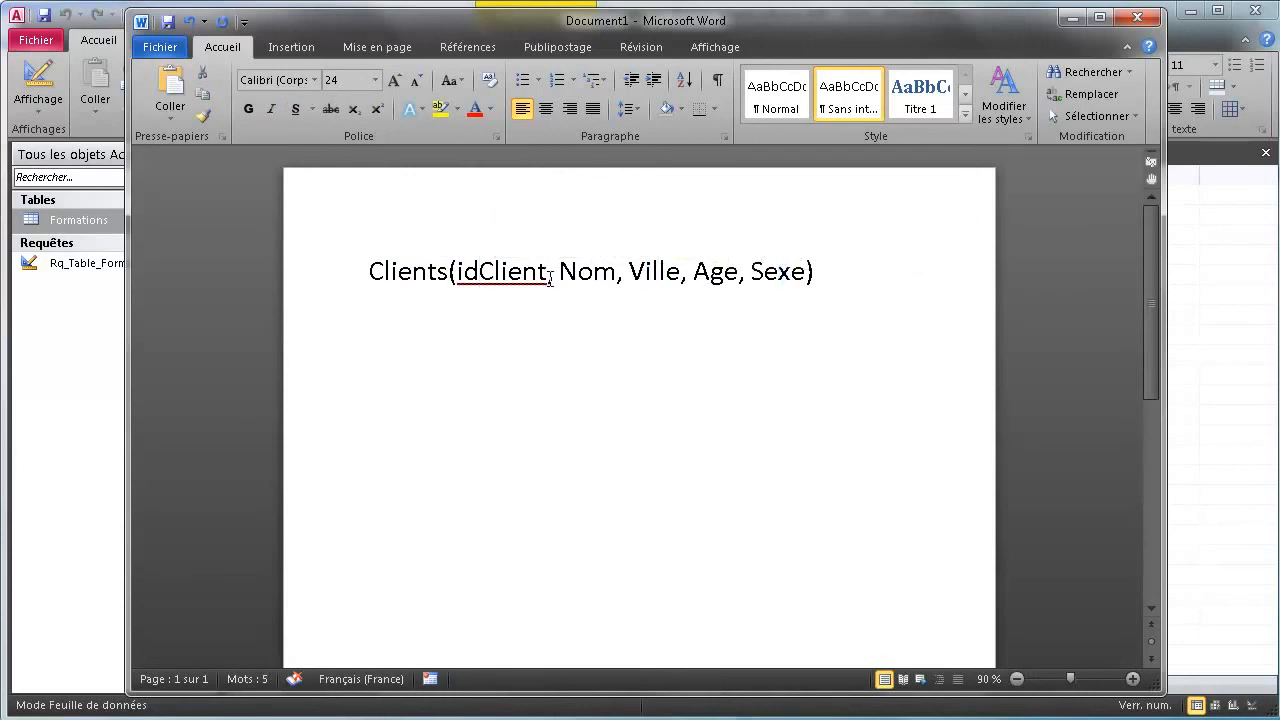
left_click(495, 288)
left_click_drag(537, 268, 481, 275)
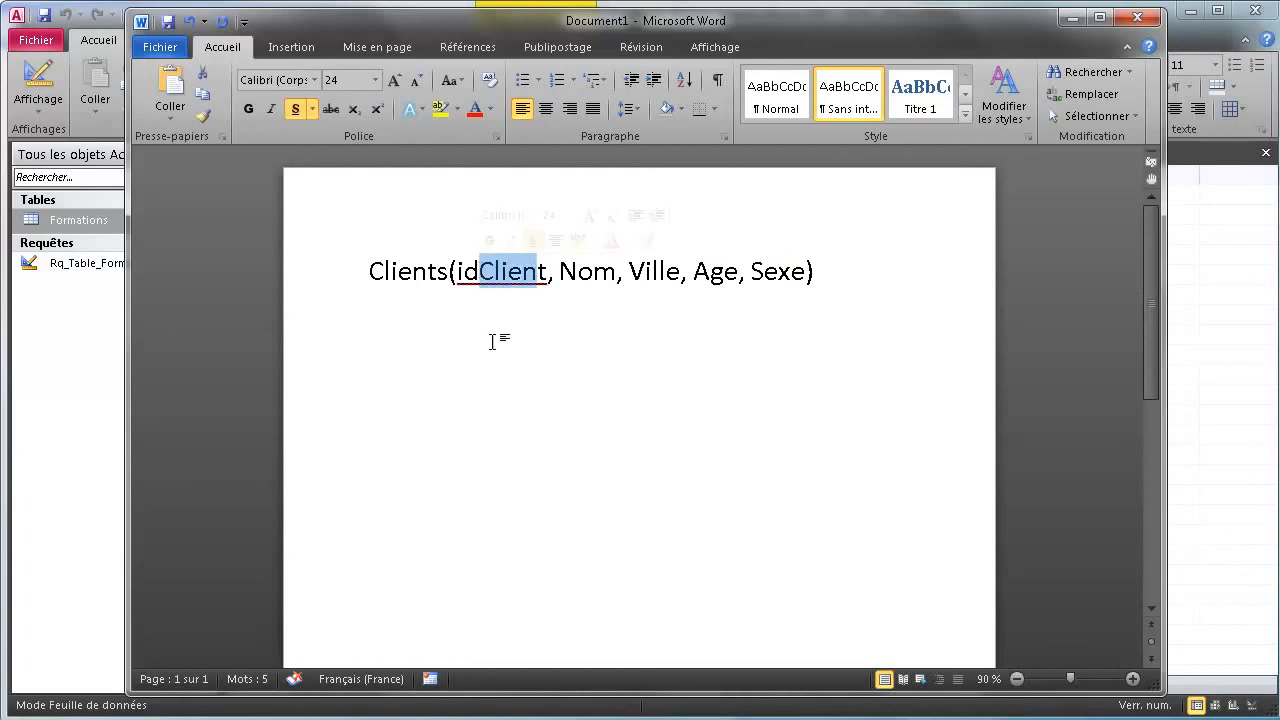
left_click(502, 368)
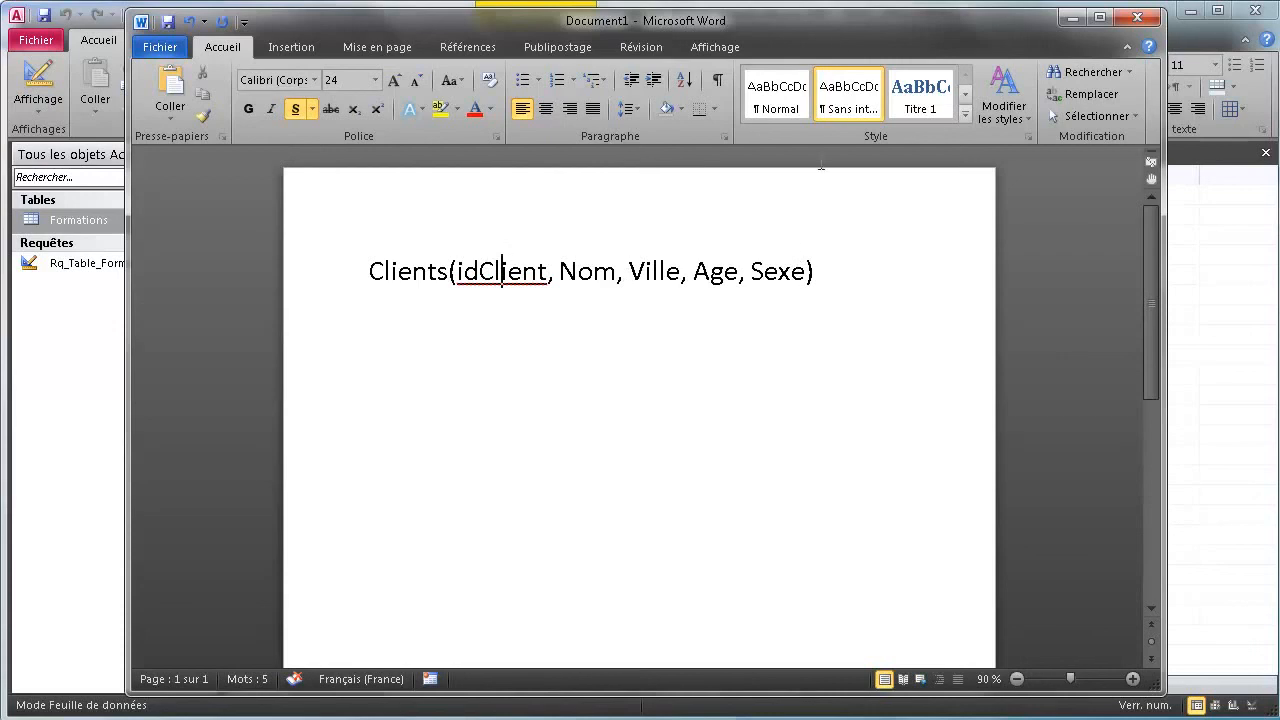
left_click_drag(835, 30, 1246, 30)
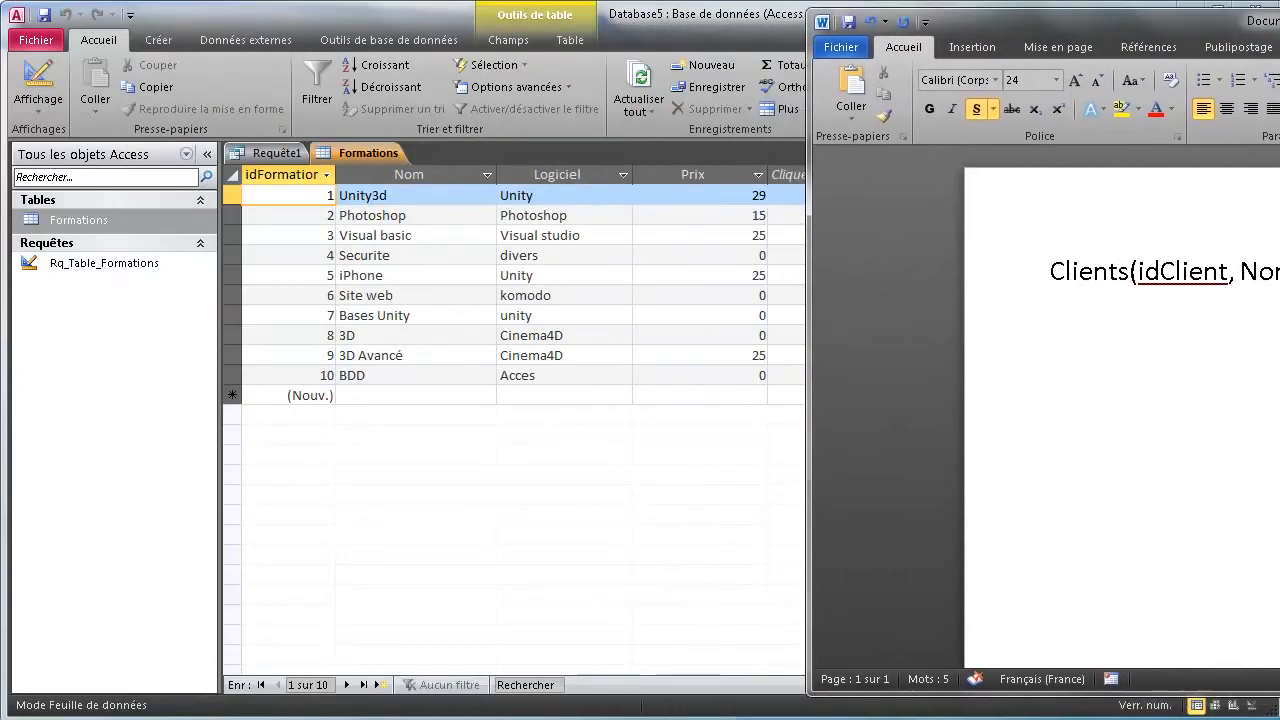
left_click_drag(808, 265, 792, 233)
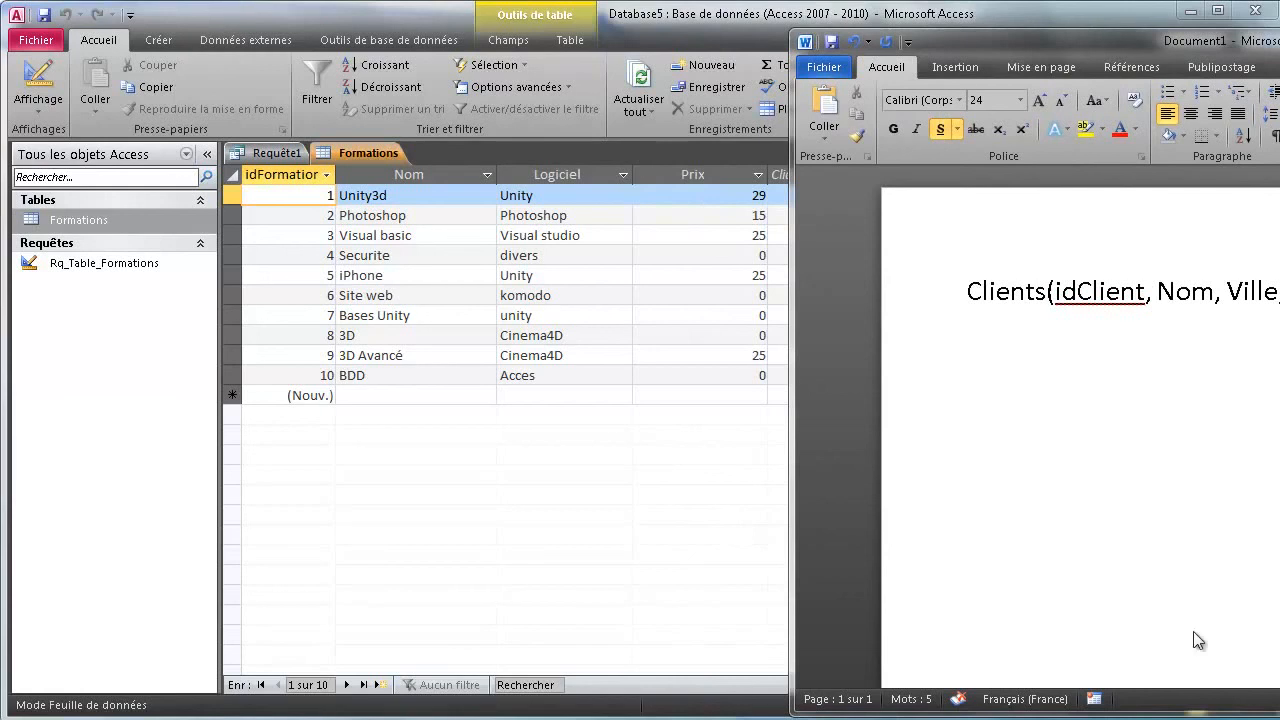
left_click_drag(1075, 41, 467, 33)
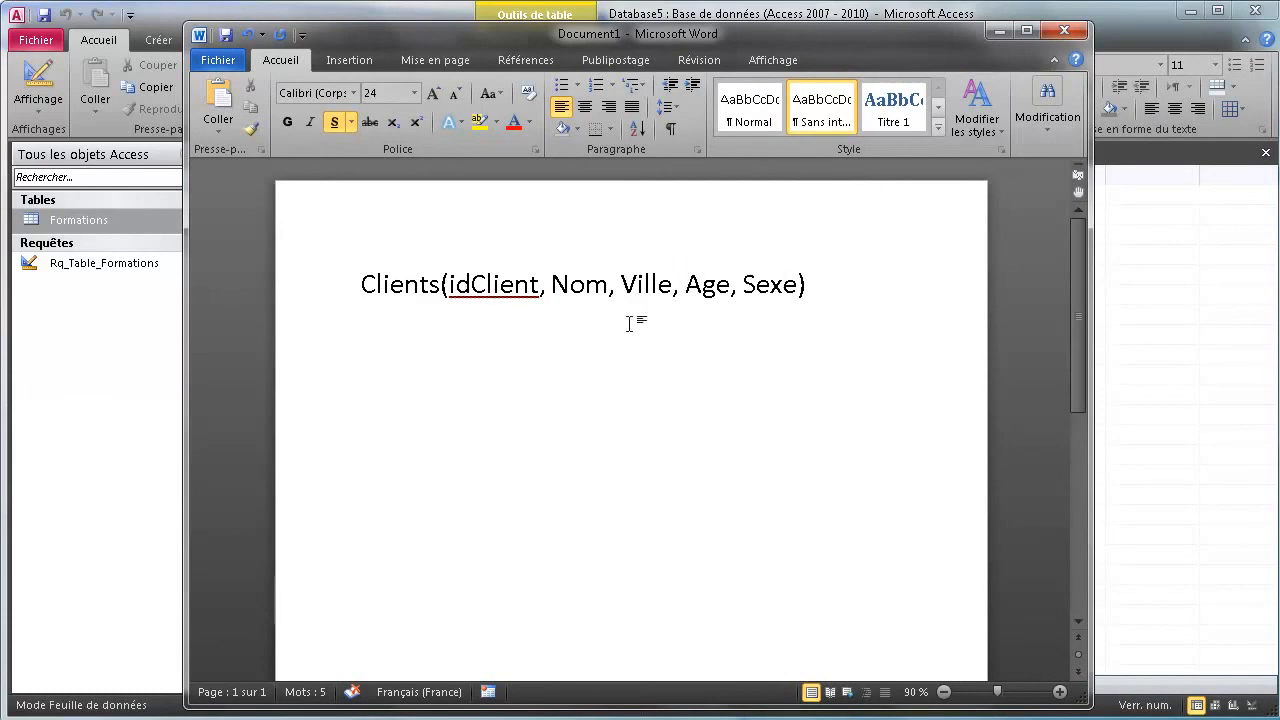
Step: Add the foreign key field numContact# after Sexe, inside the parentheses of the Clients outline
left_click(803, 287)
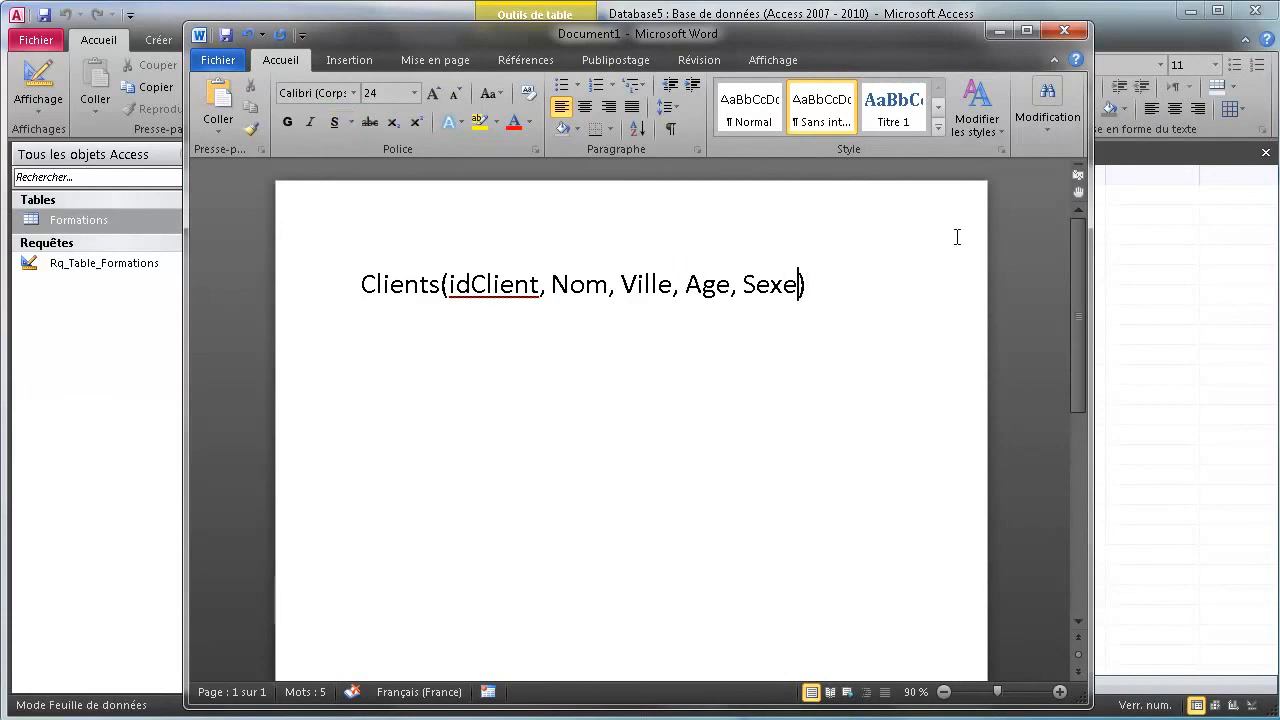
type(", numContact")
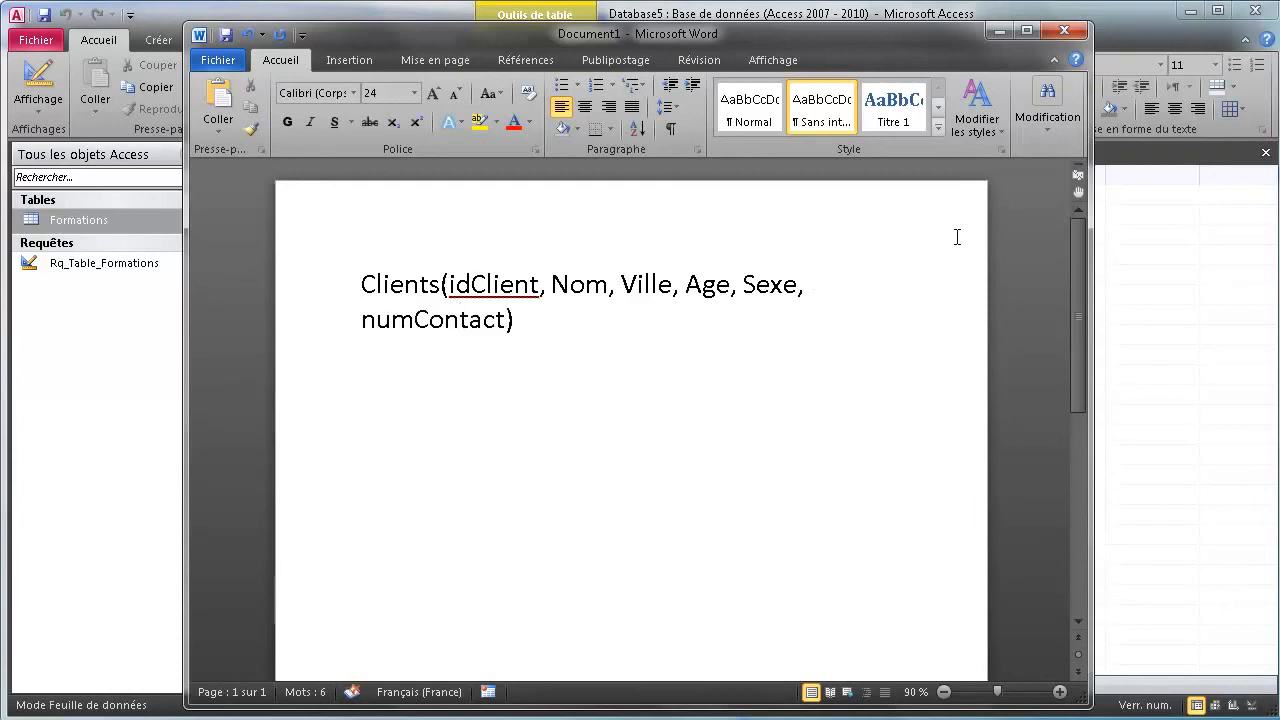
type("#")
left_click_drag(521, 318, 505, 318)
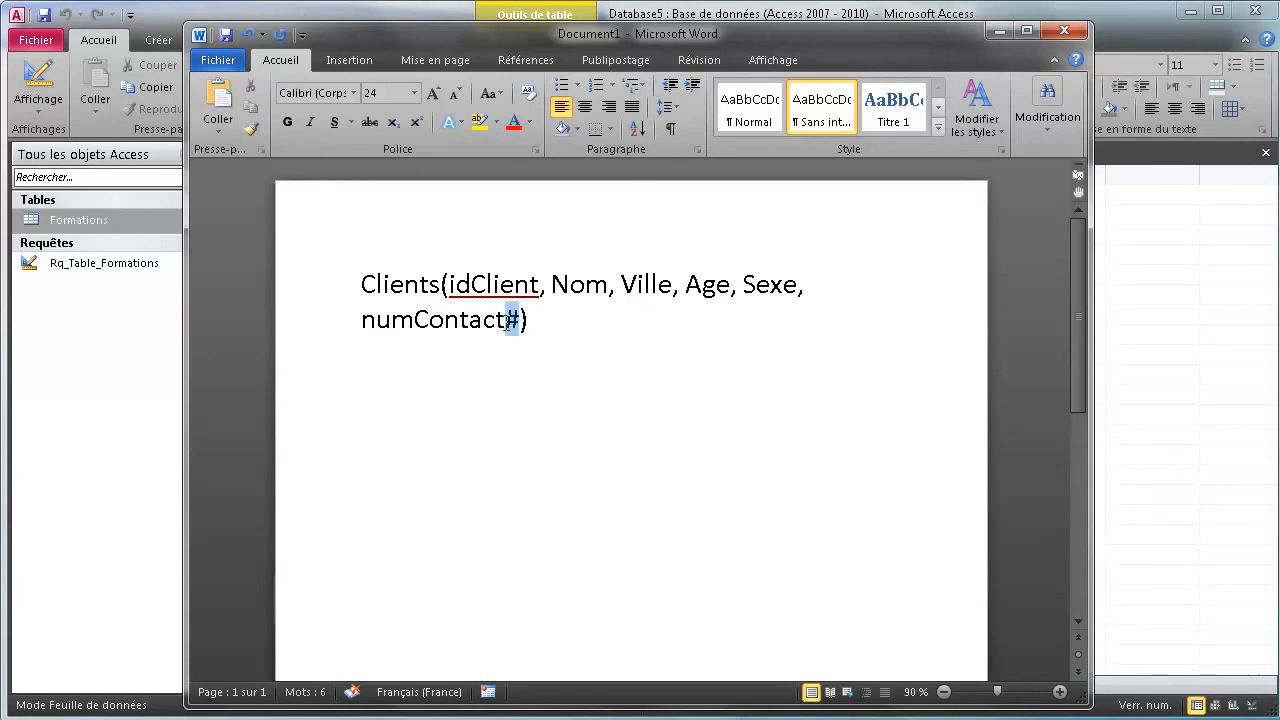
Step: Leave a blank line below the Clients outline and start a second one with "Contact(numContact,"
left_click(555, 328)
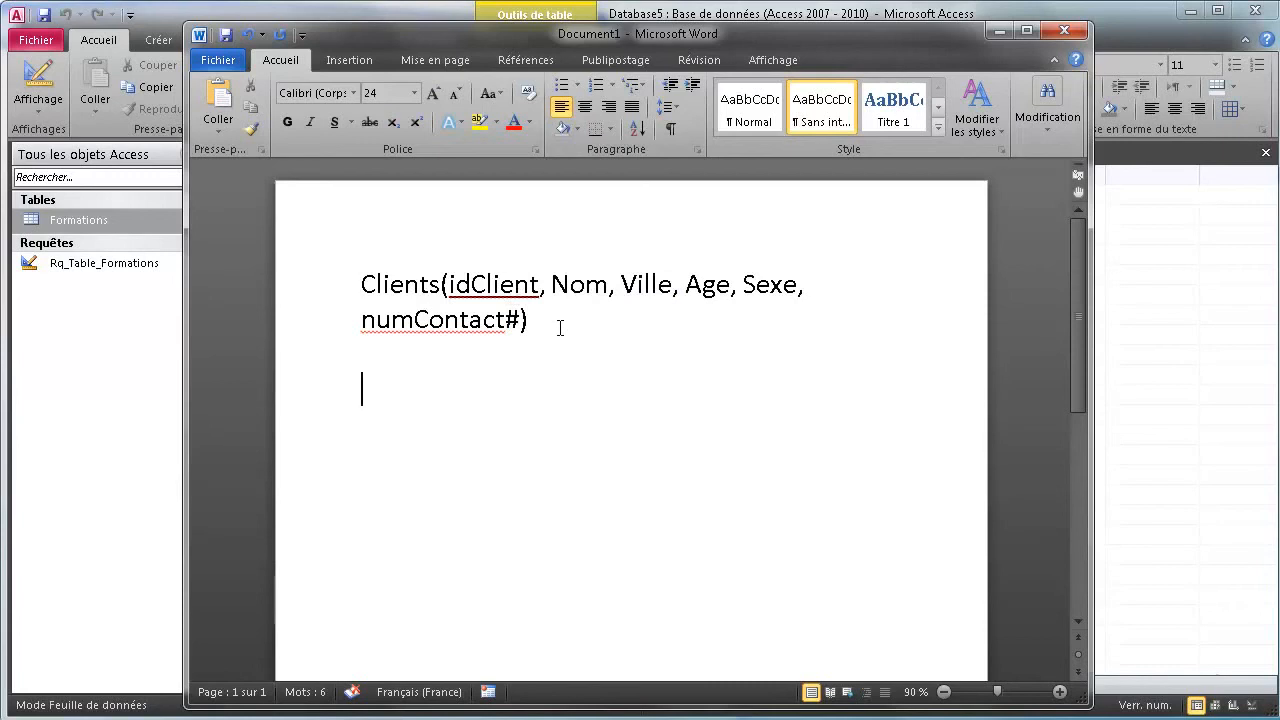
type("Contact")
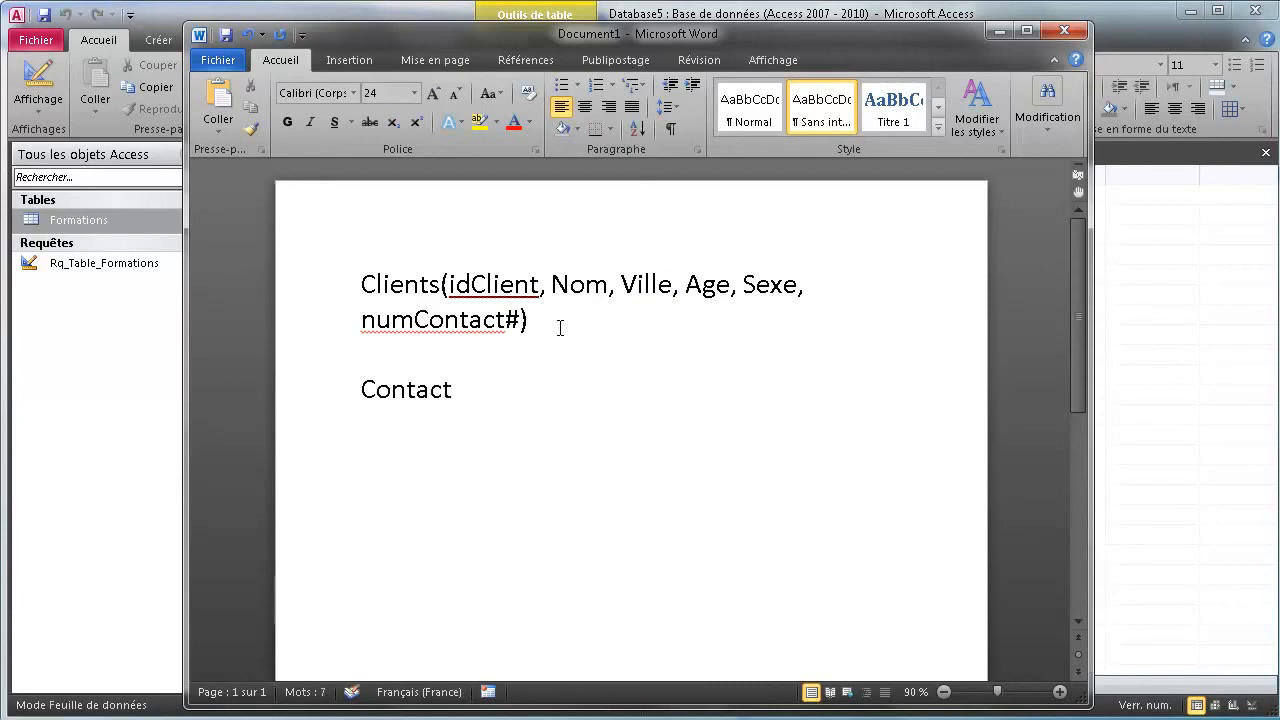
type("(numContact")
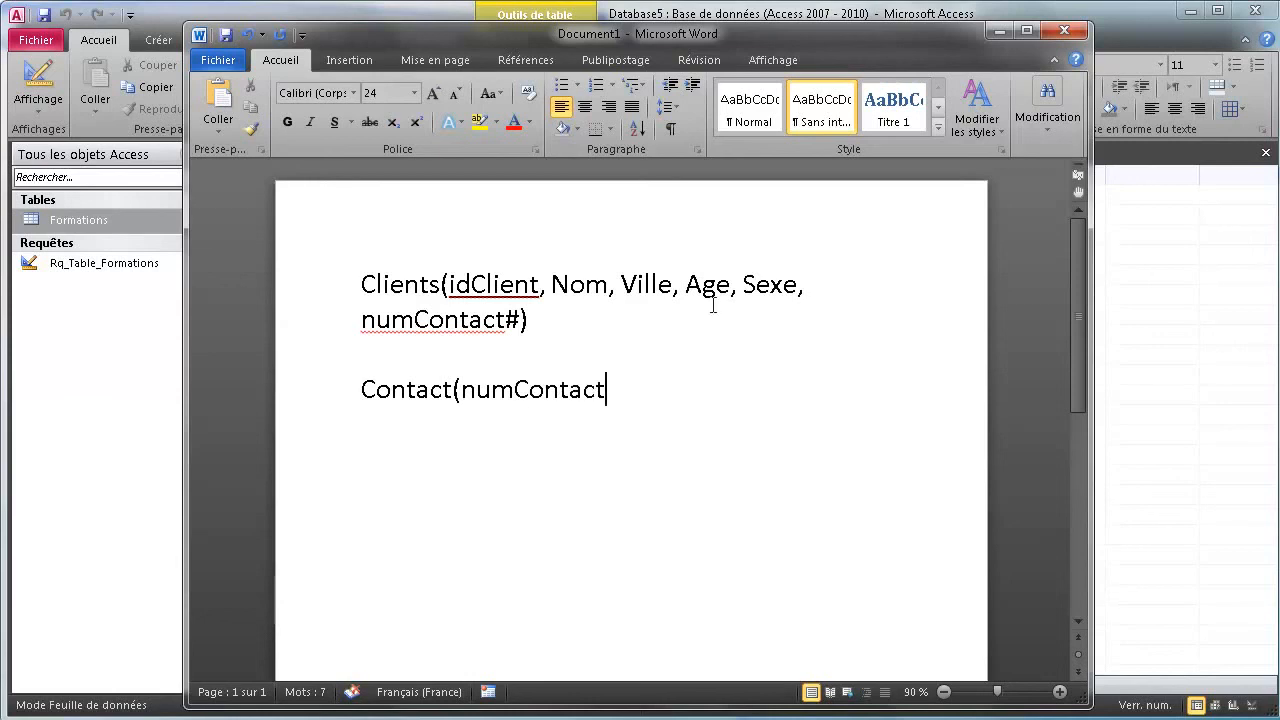
type(",")
Step: Underline numContact in the Contact outline and complete the field list with mail, tel and a closing parenthesis
left_click_drag(606, 389, 460, 389)
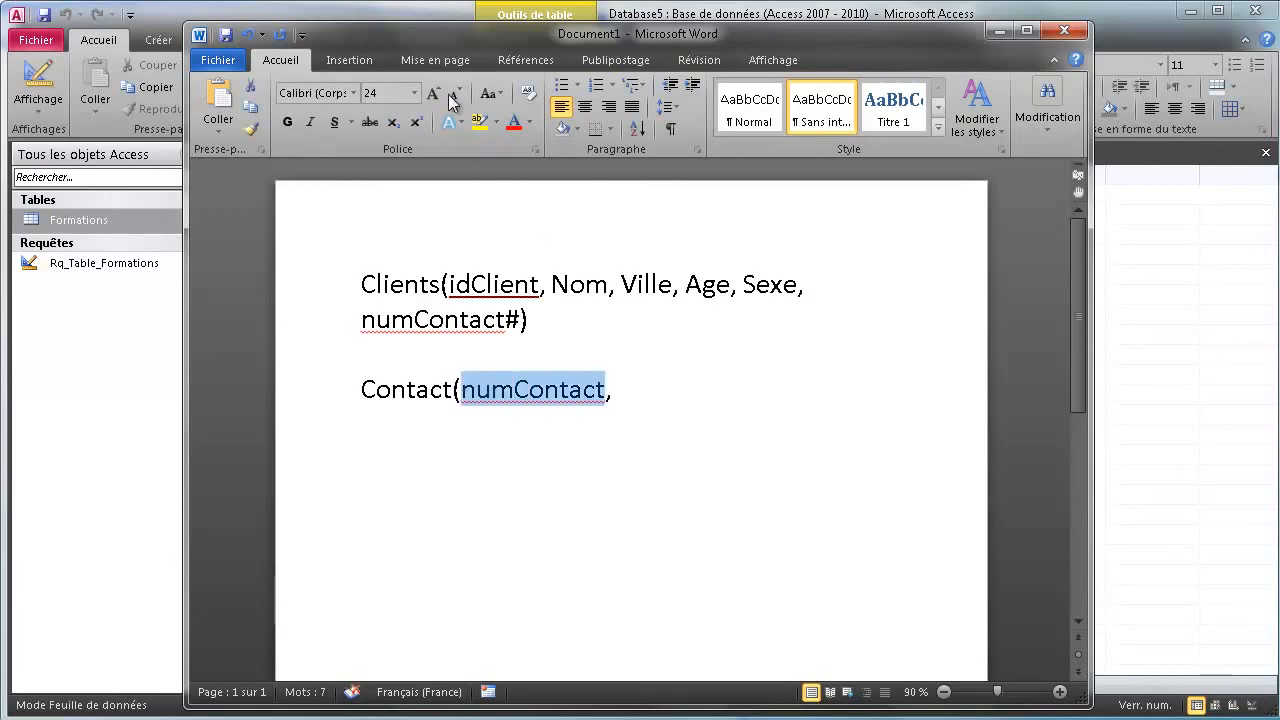
left_click(333, 122)
left_click(672, 386)
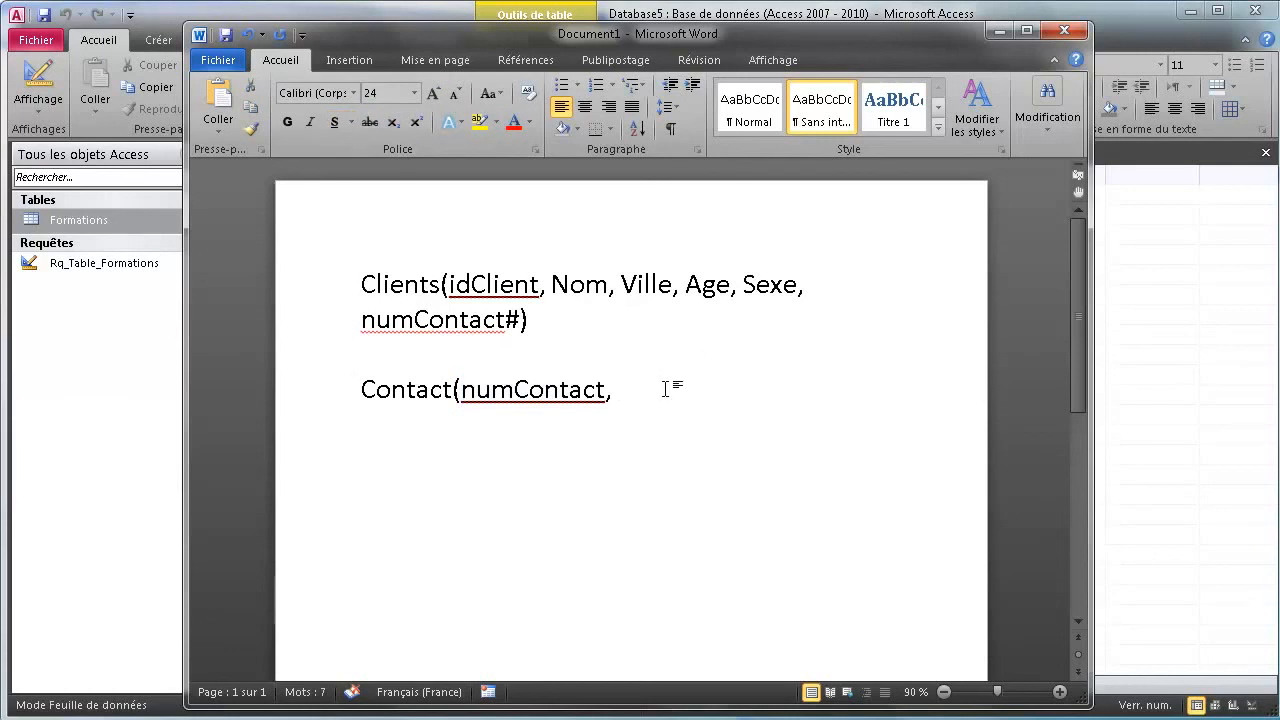
type("mail, te")
type("l)")
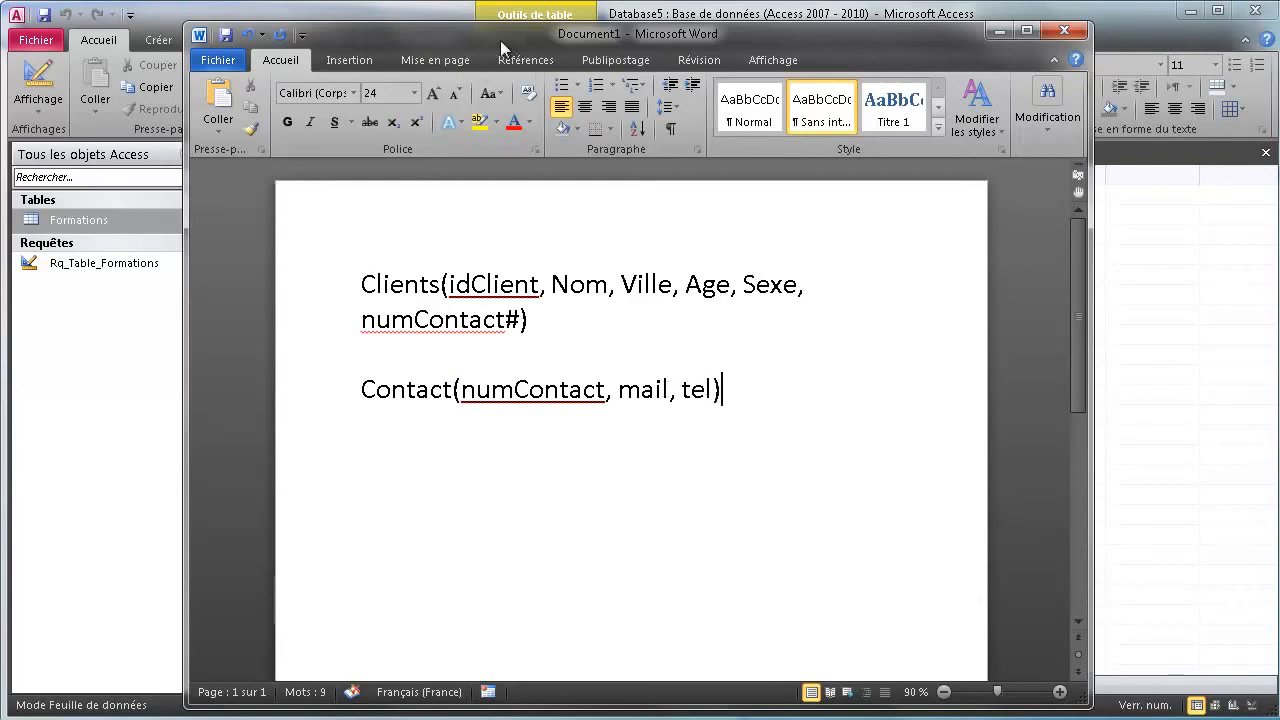
left_click_drag(503, 48, 597, 50)
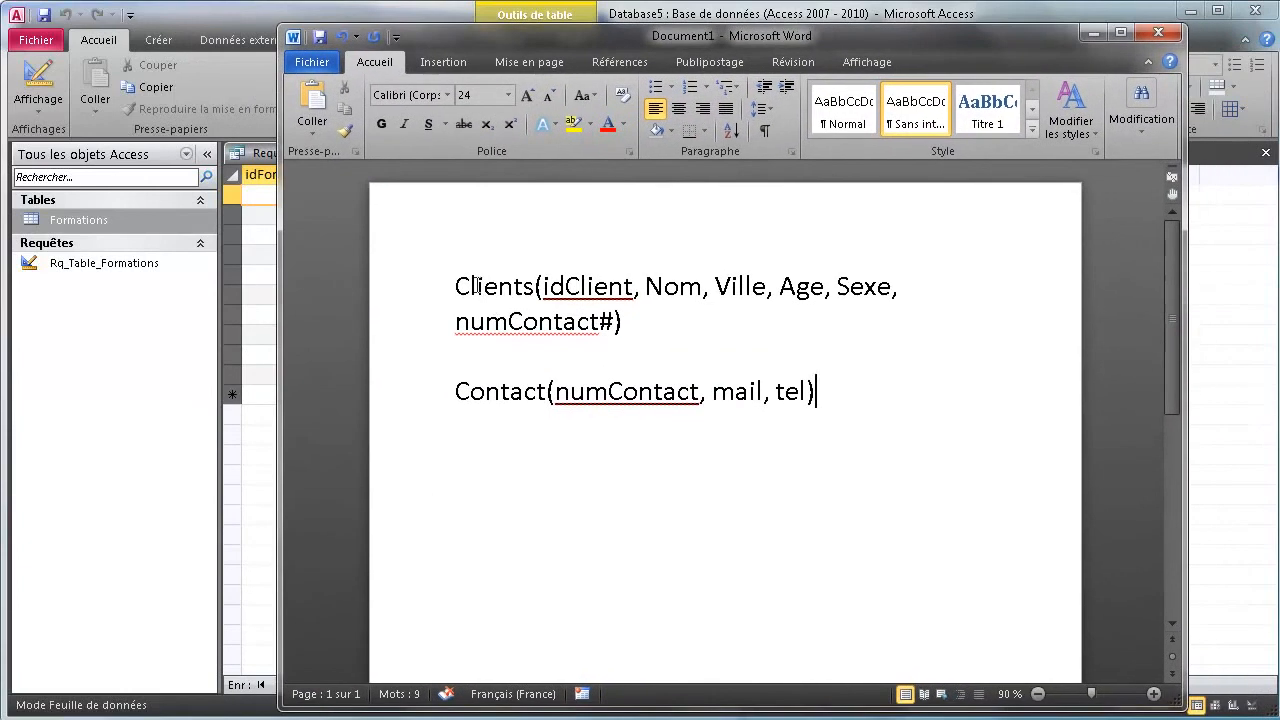
left_click_drag(457, 285, 618, 312)
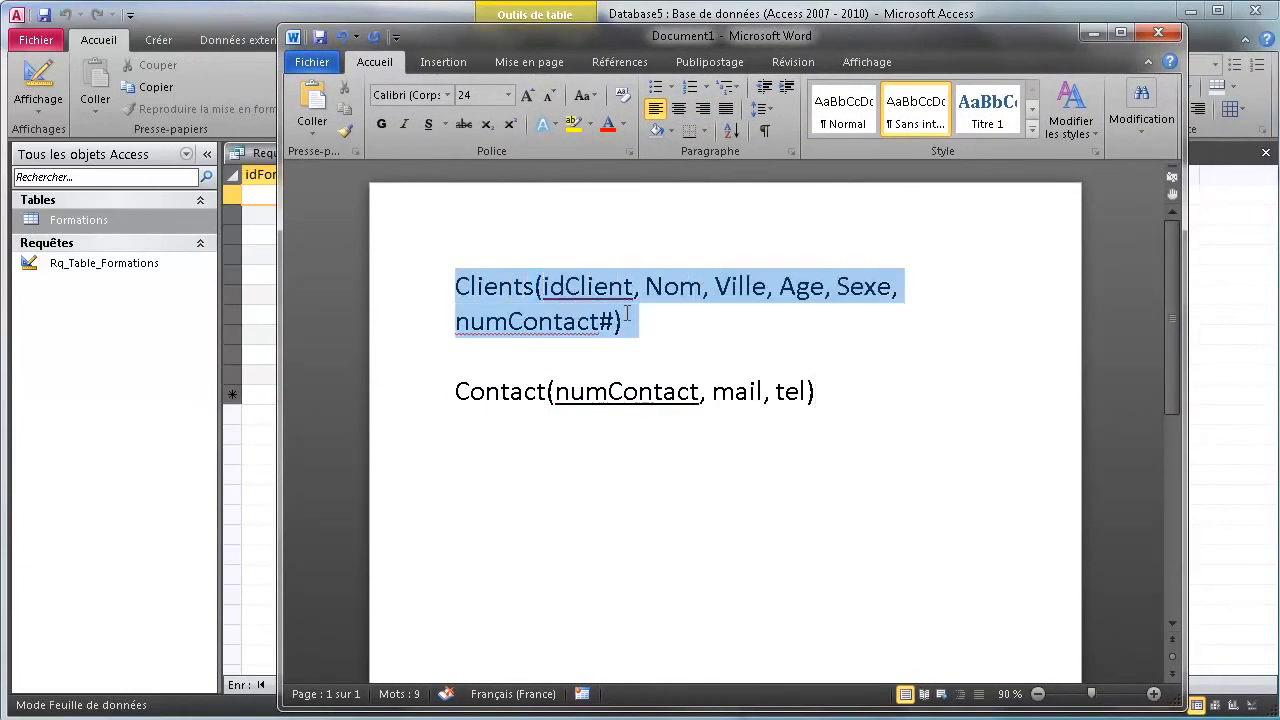
left_click_drag(469, 391, 805, 400)
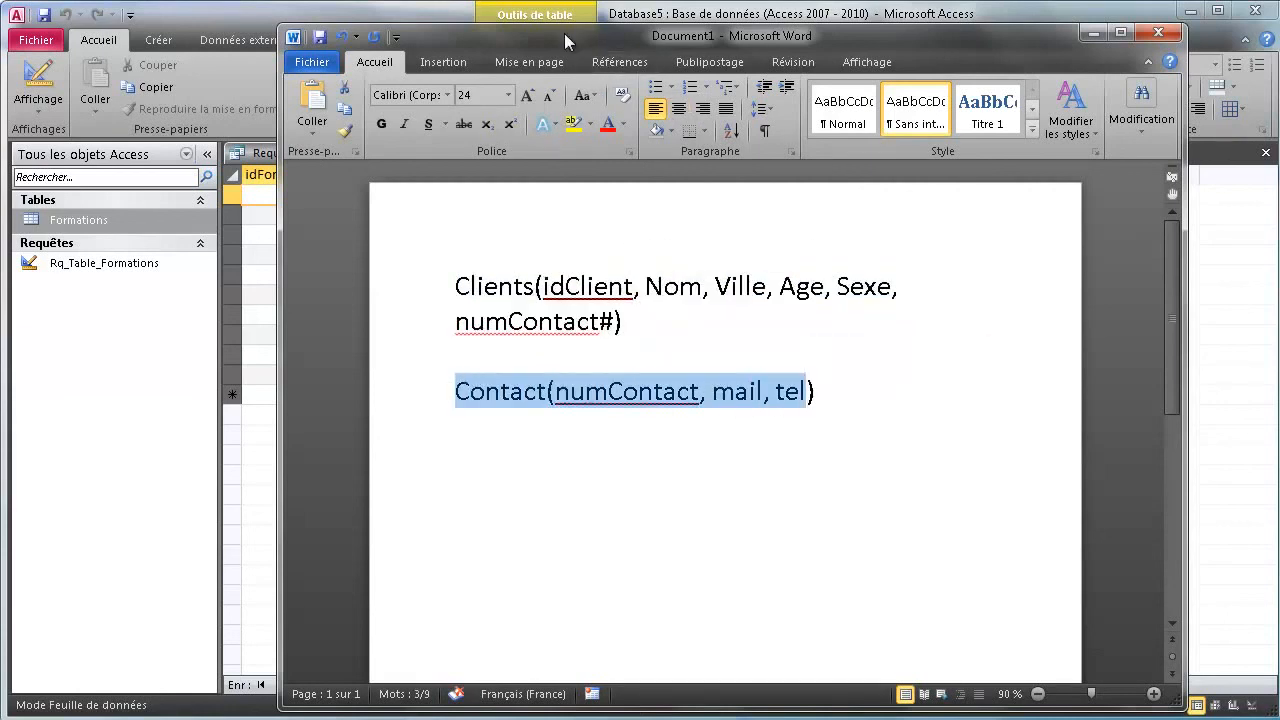
left_click_drag(565, 40, 780, 39)
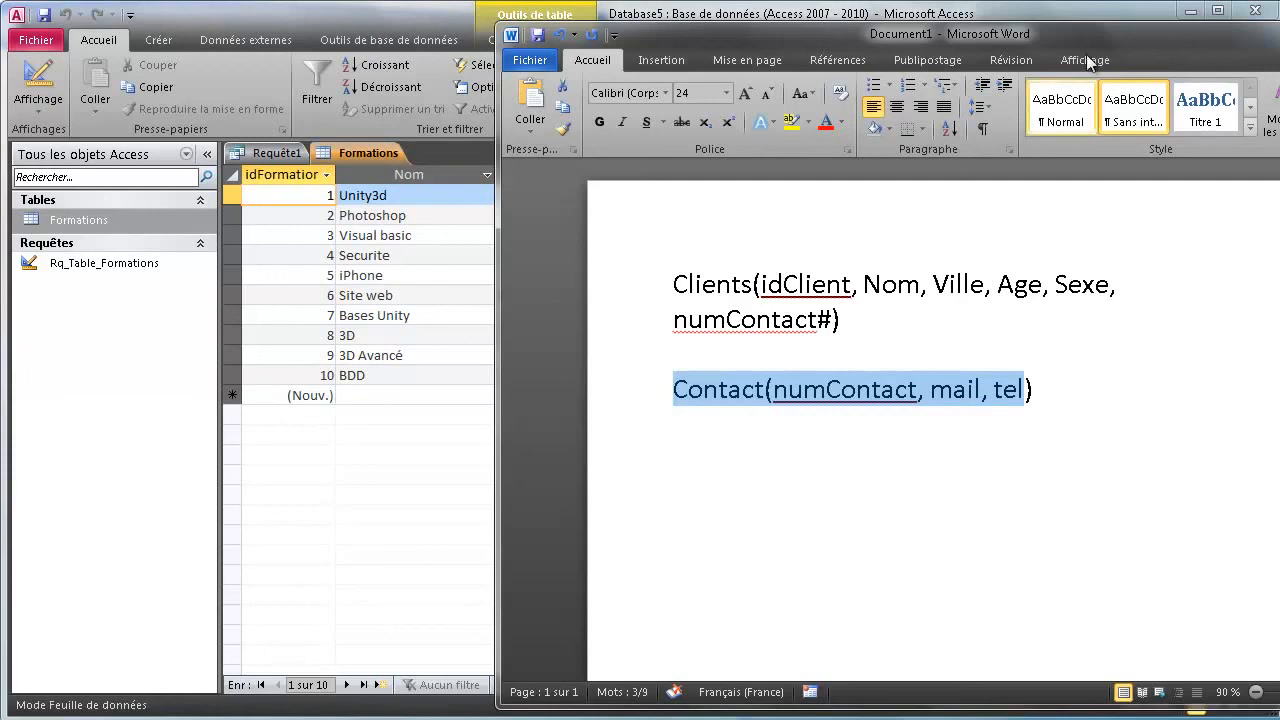
left_click_drag(1046, 45, 761, 31)
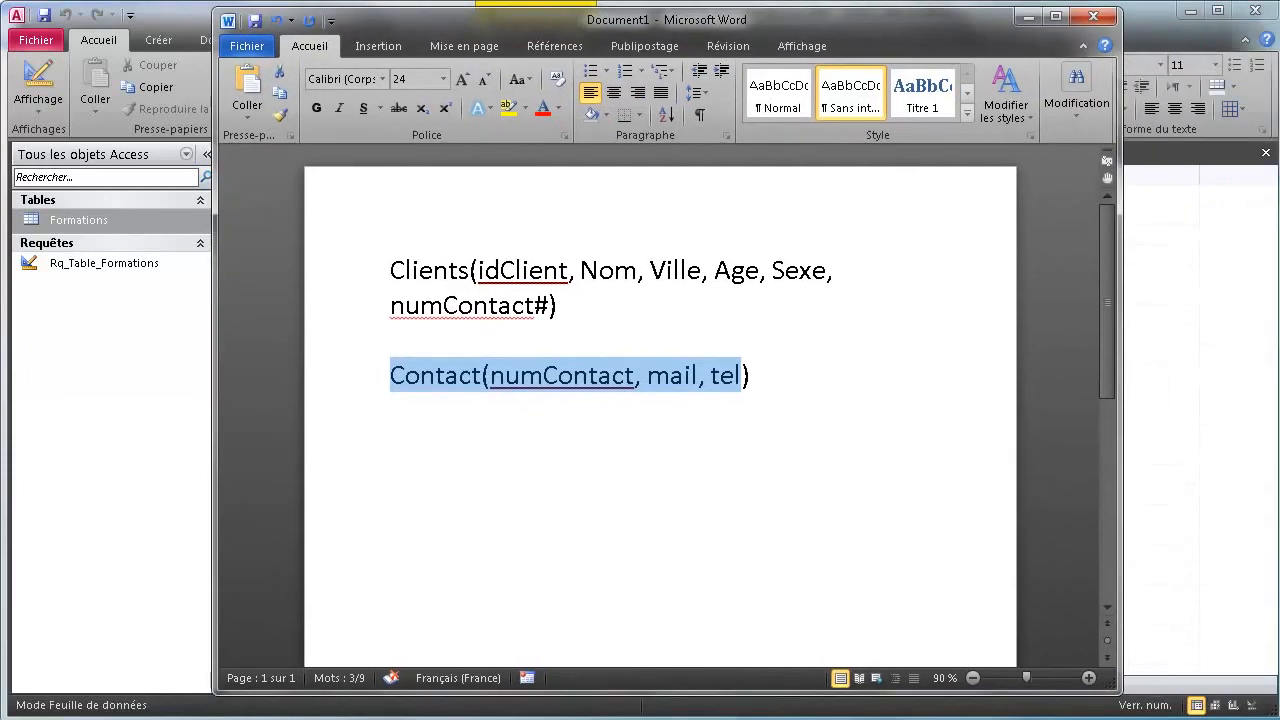